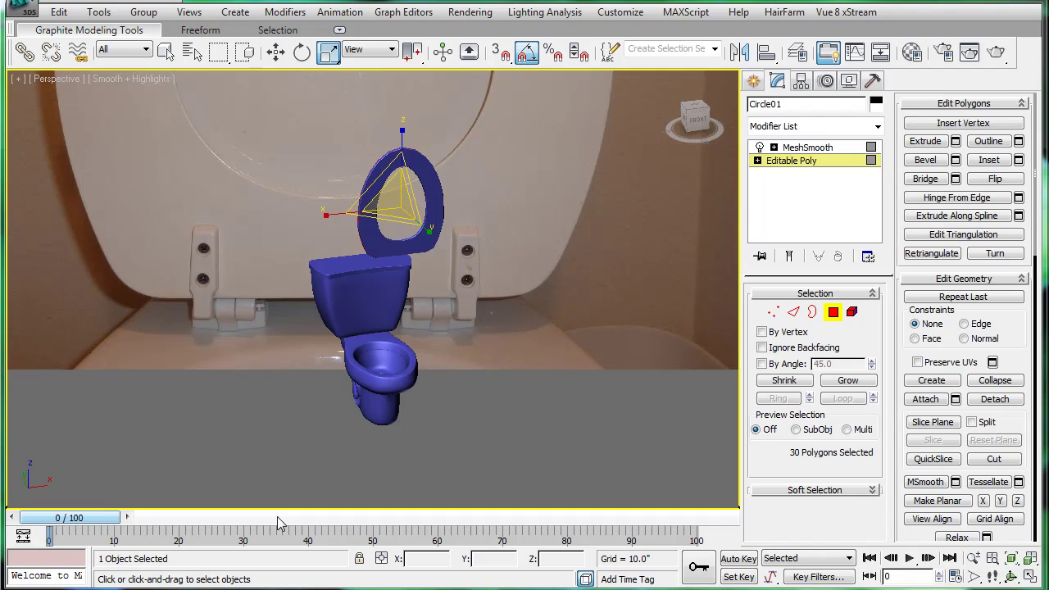
Step: Display edged faces and shade the selected polygons on the back of the toilet seat ring
scroll(413, 232, up, 5)
mouse_move(412, 232)
alt+middle_down()
mouse_move(474, 250)
mouse_move(507, 235)
mouse_move(478, 326)
mouse_move(505, 281)
mouse_move(537, 308)
alt+middle_up()
key(F2)
key(F4)
scroll(478, 325, up, 3)
middle_drag(537, 307, 540, 351)
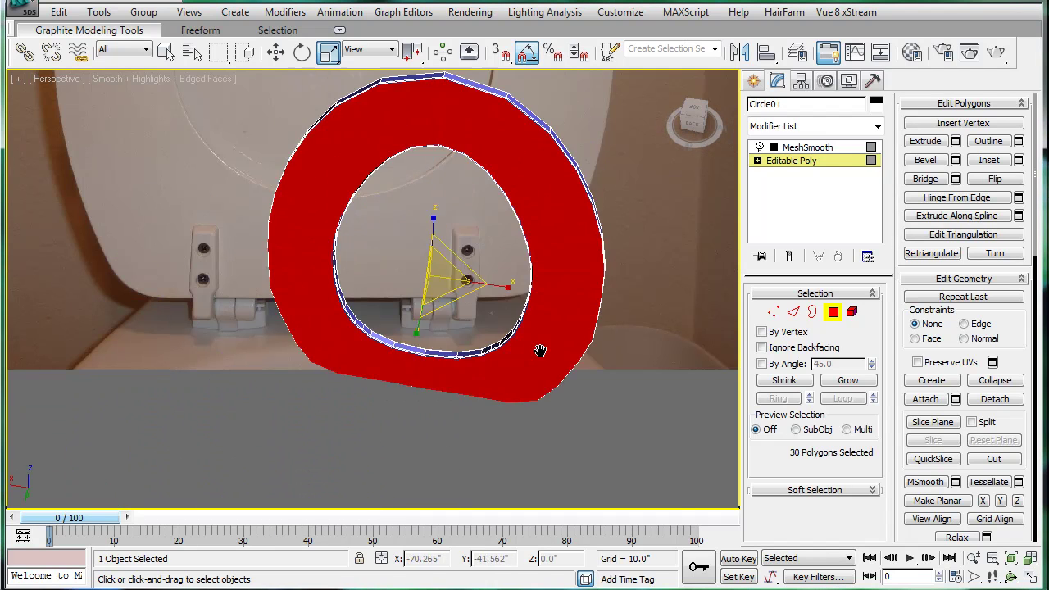
scroll(494, 229, up, 6)
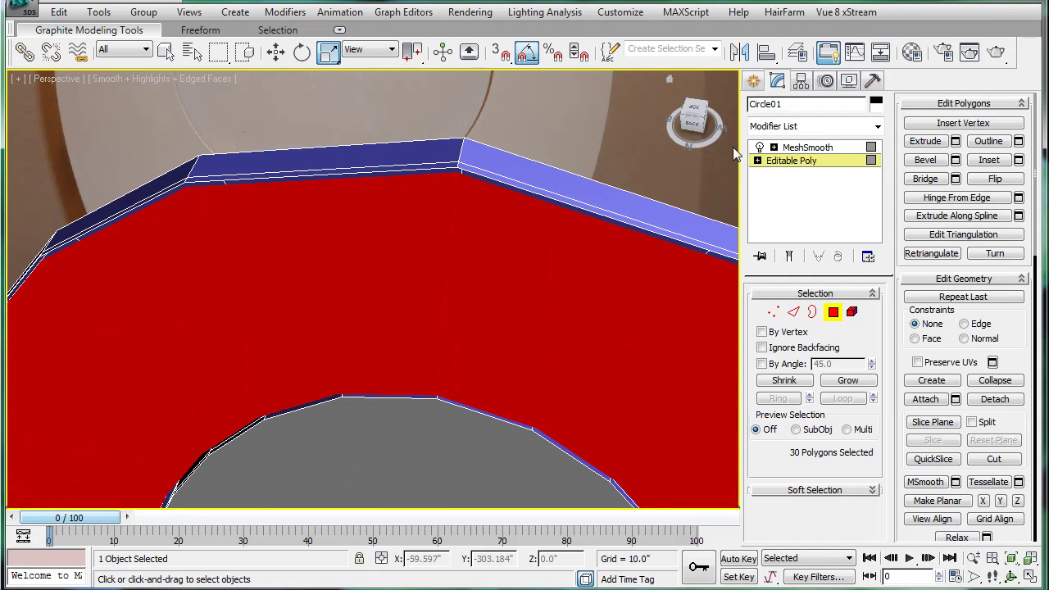
Step: Try to target-weld the doubled vertices along the outer edge at the top of the seat ring's back face
click(773, 312)
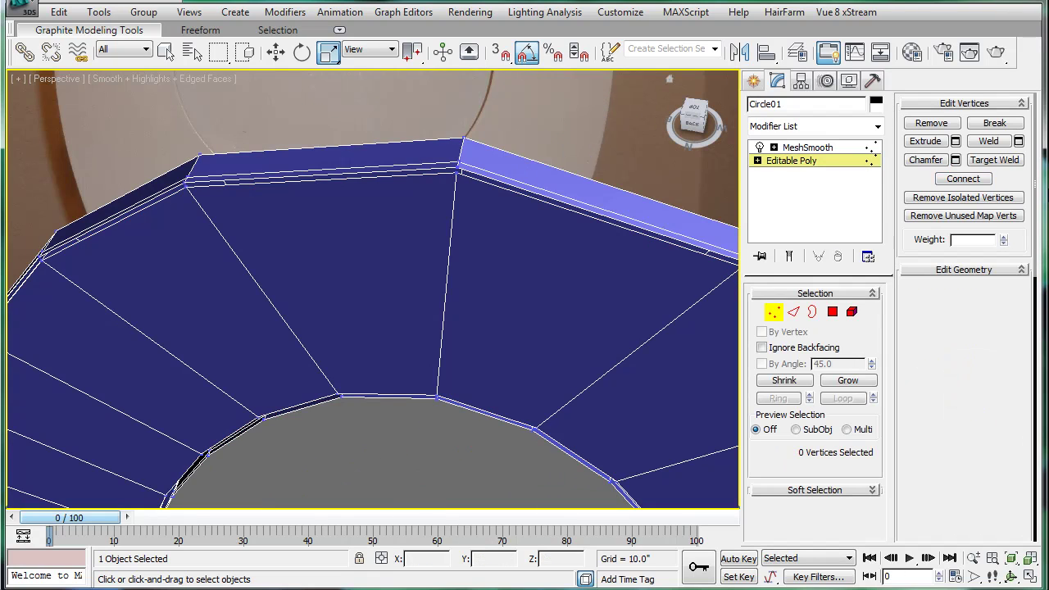
click(982, 163)
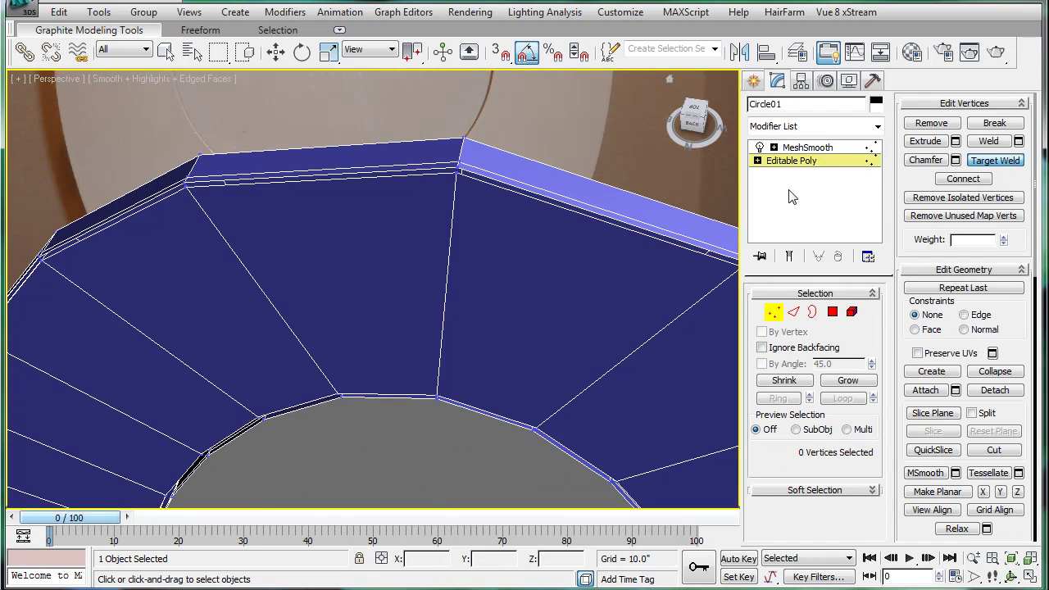
click(460, 168)
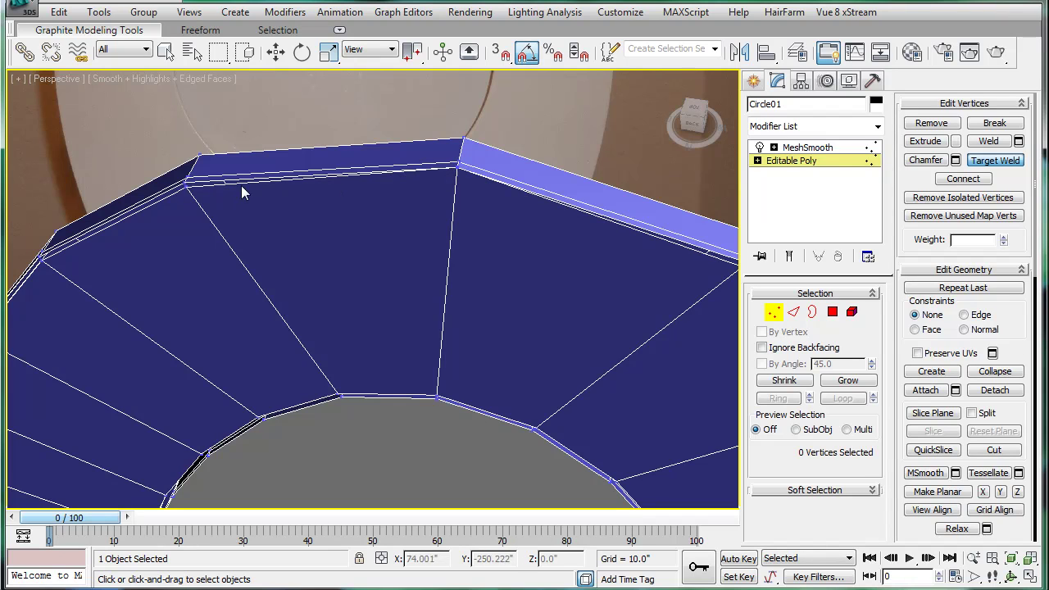
click(186, 184)
middle_drag(187, 186, 255, 201)
scroll(373, 210, up, 1)
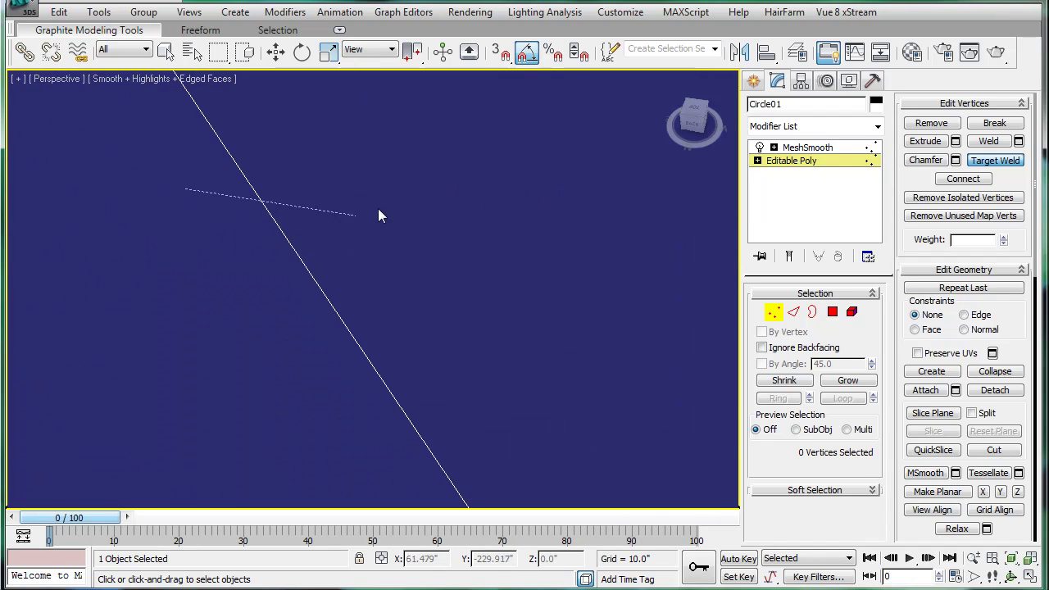
scroll(376, 209, down, 1)
right_click(371, 218)
scroll(366, 237, up, 1)
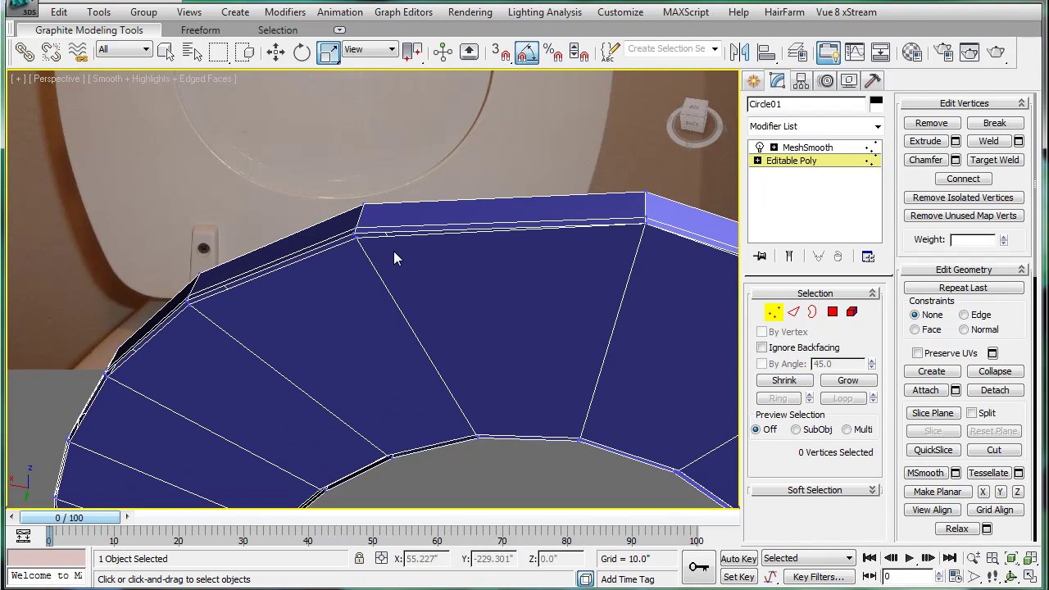
click(994, 160)
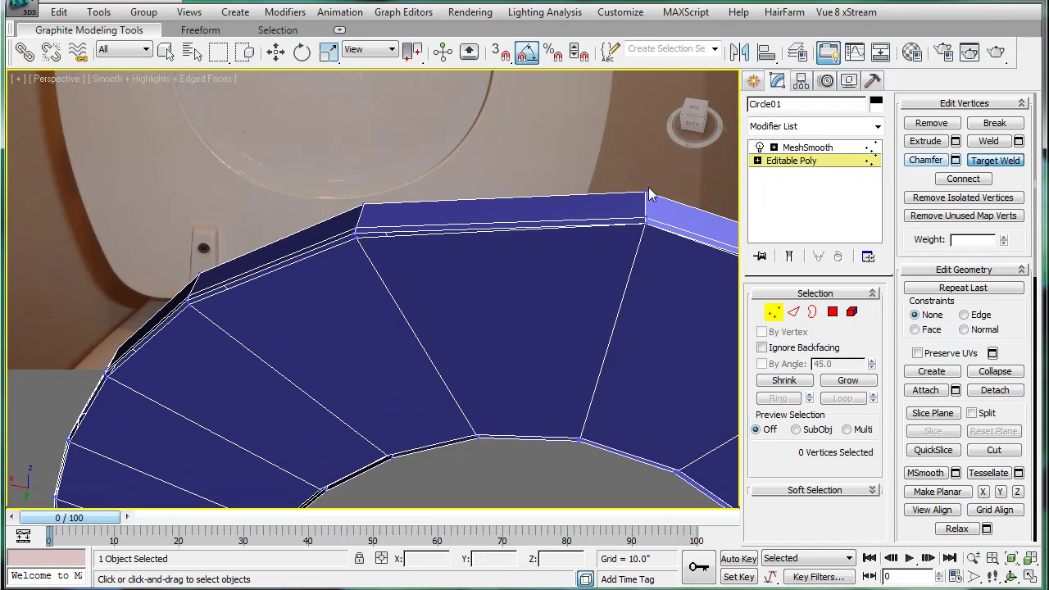
right_click(376, 238)
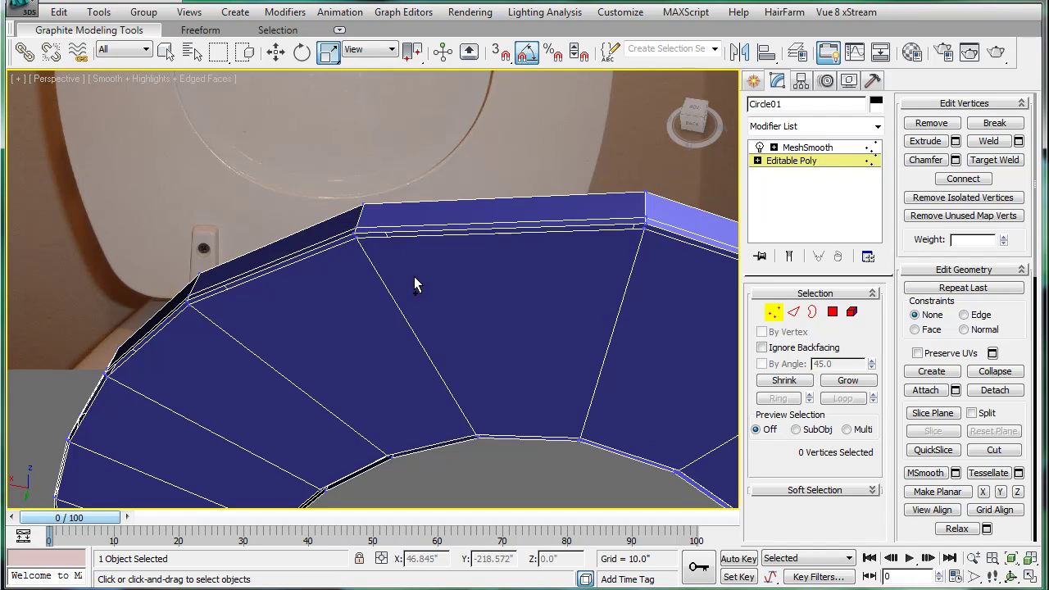
Step: Delete the selected ring of polygons forming the back face of the toilet seat
click(828, 314)
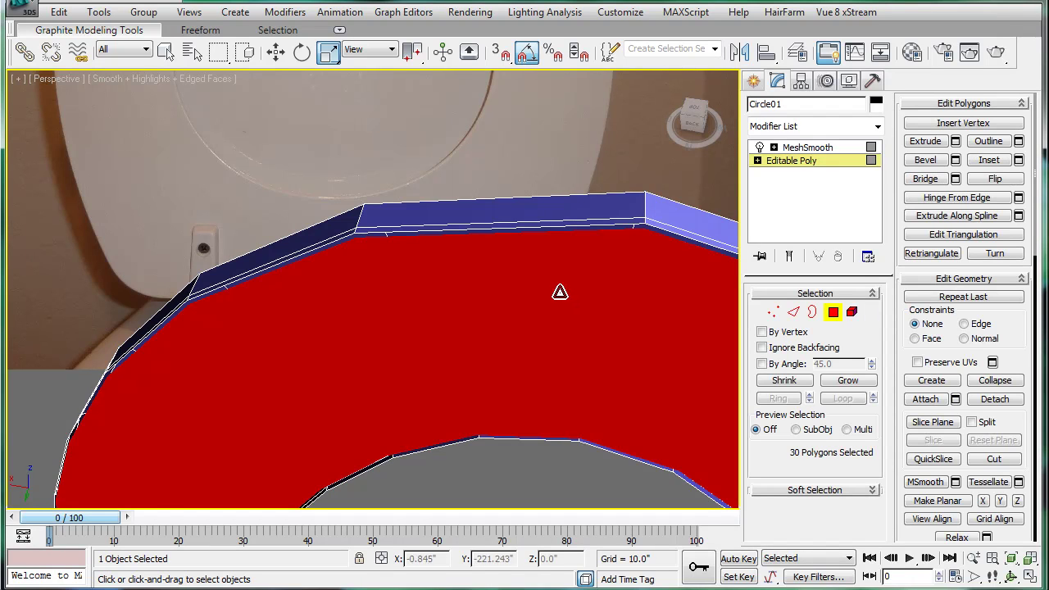
key(Delete)
alt+middle_drag(534, 290, 530, 269)
scroll(531, 269, down, 8)
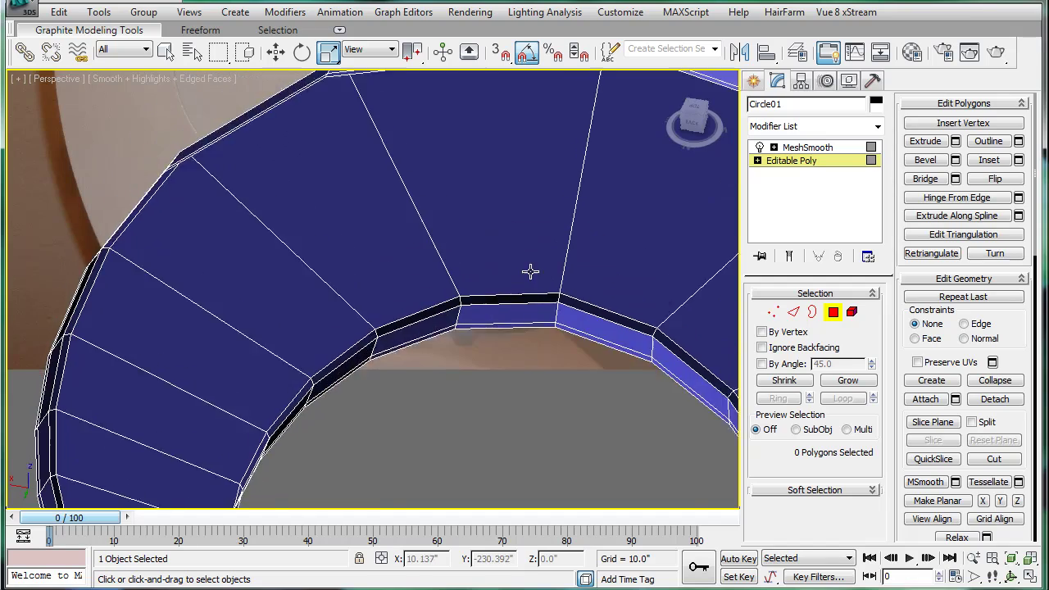
Step: Cap the outer open border on the back of the seat ring
alt+middle_drag(545, 336, 493, 313)
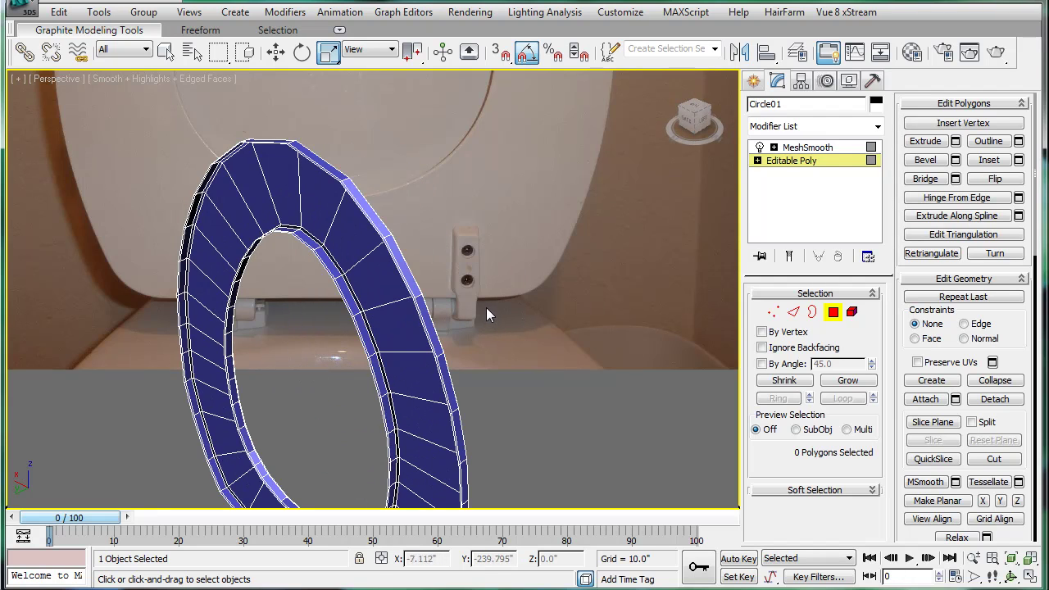
click(813, 315)
click(419, 262)
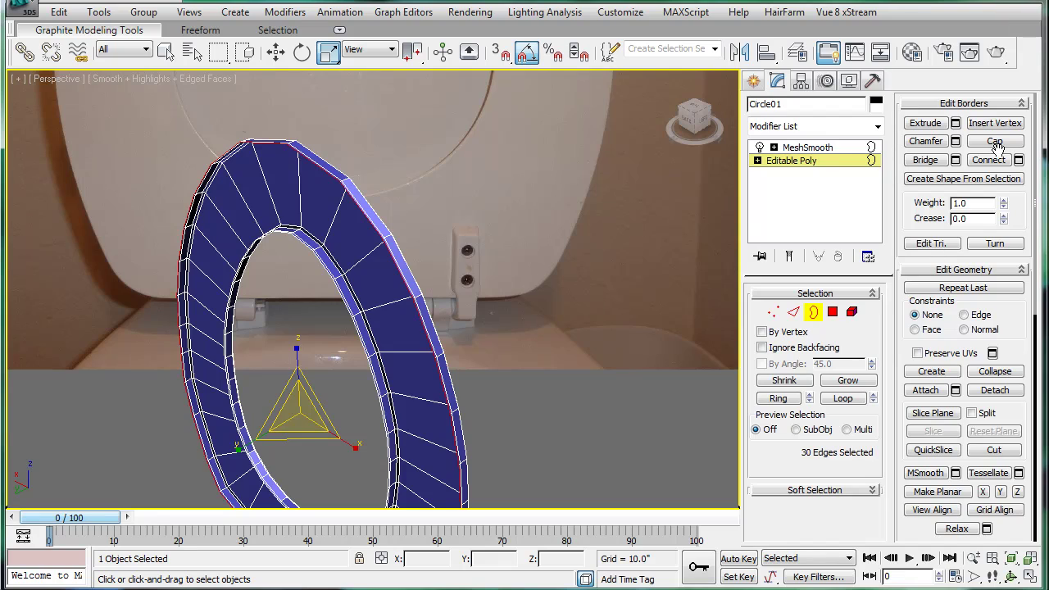
click(995, 141)
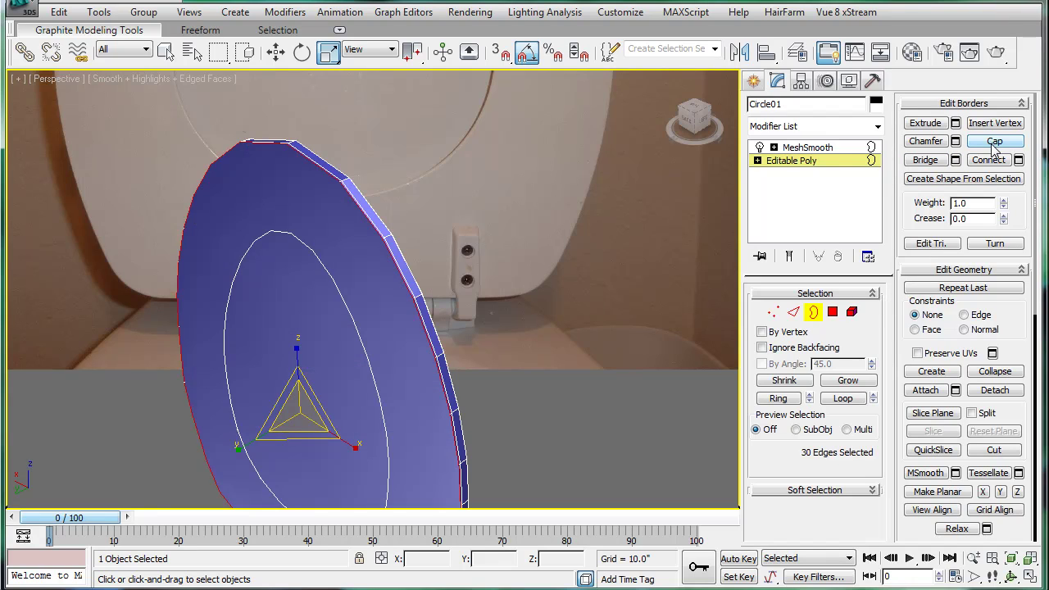
Step: Inset the new cap polygon to roughly match the seat's inner opening and delete the inset inner polygon
click(833, 311)
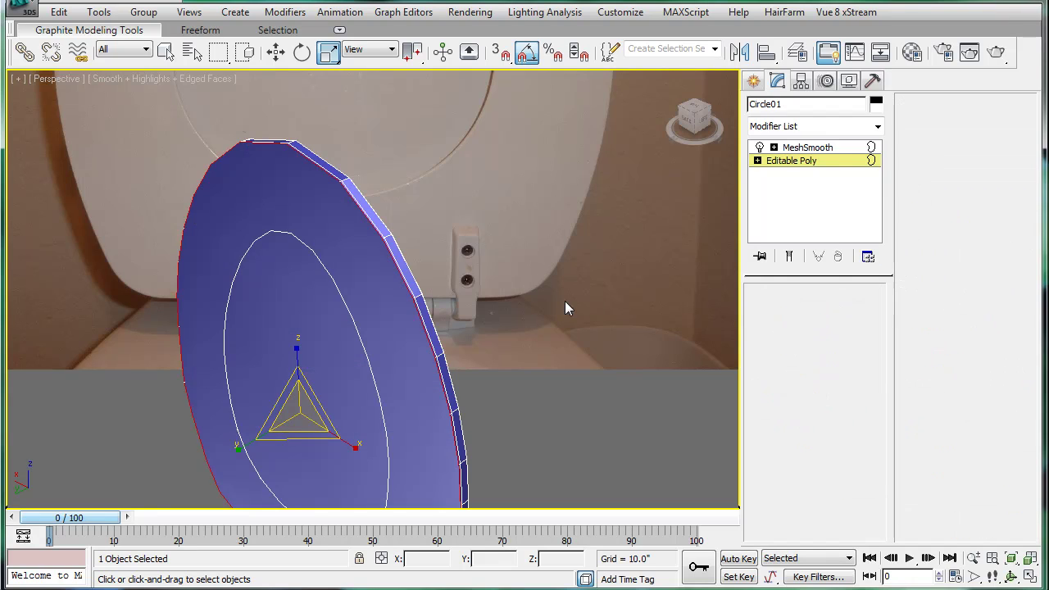
click(382, 273)
click(988, 162)
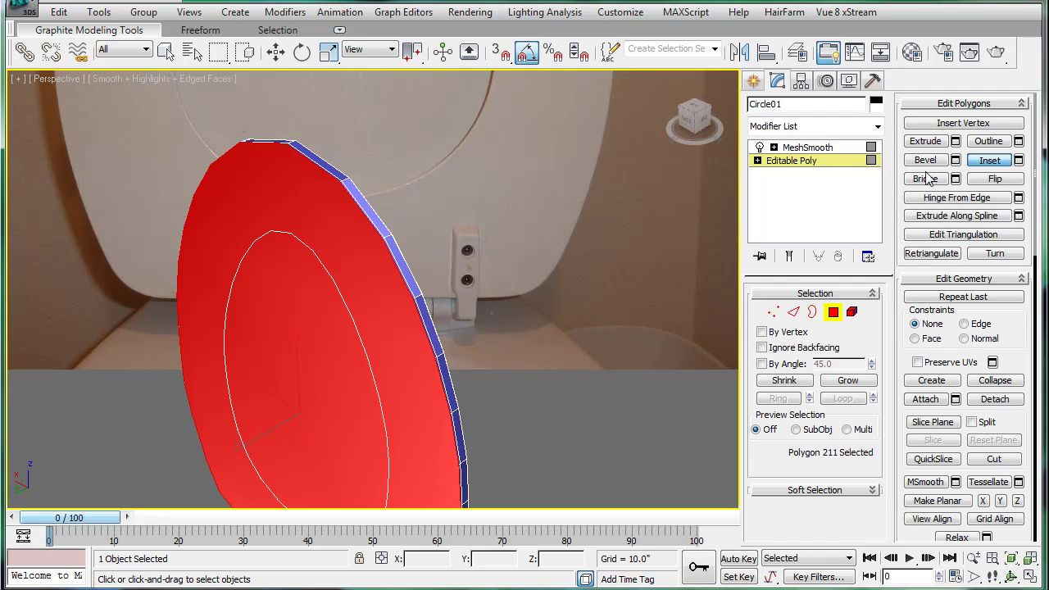
drag(339, 248, 351, 433)
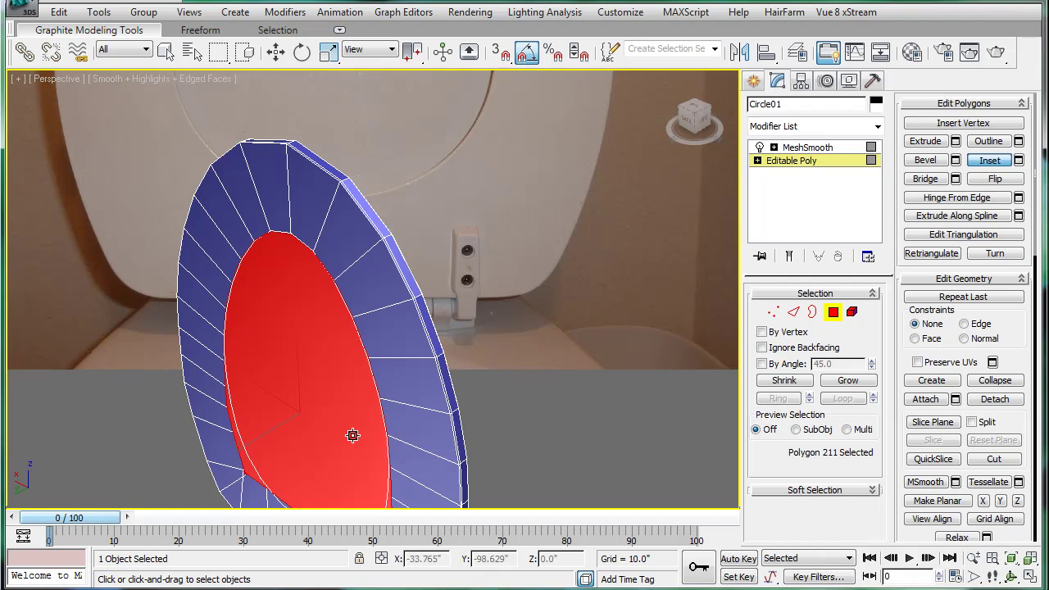
alt+middle_drag(349, 424, 500, 342)
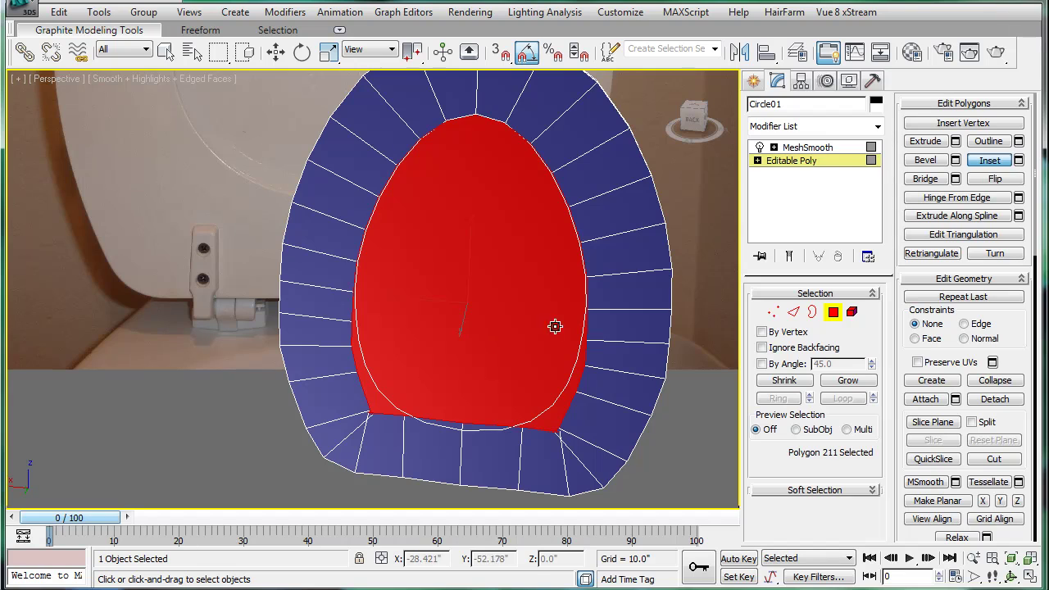
key(Delete)
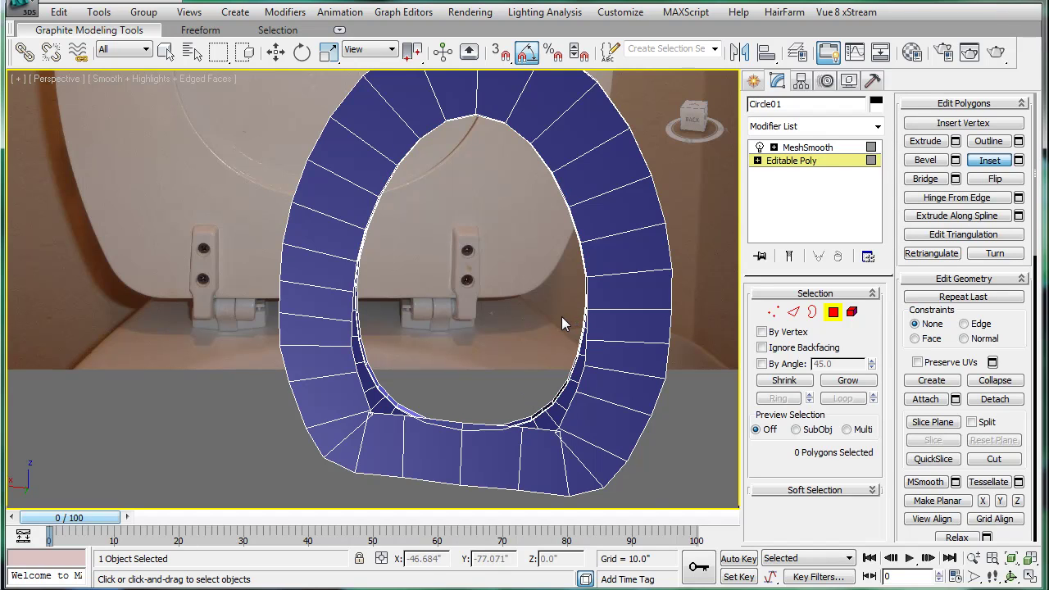
Step: Target-weld the first back-face vertex to the inner rim vertex along the lower edge of the seat opening
scroll(544, 331, up, 3)
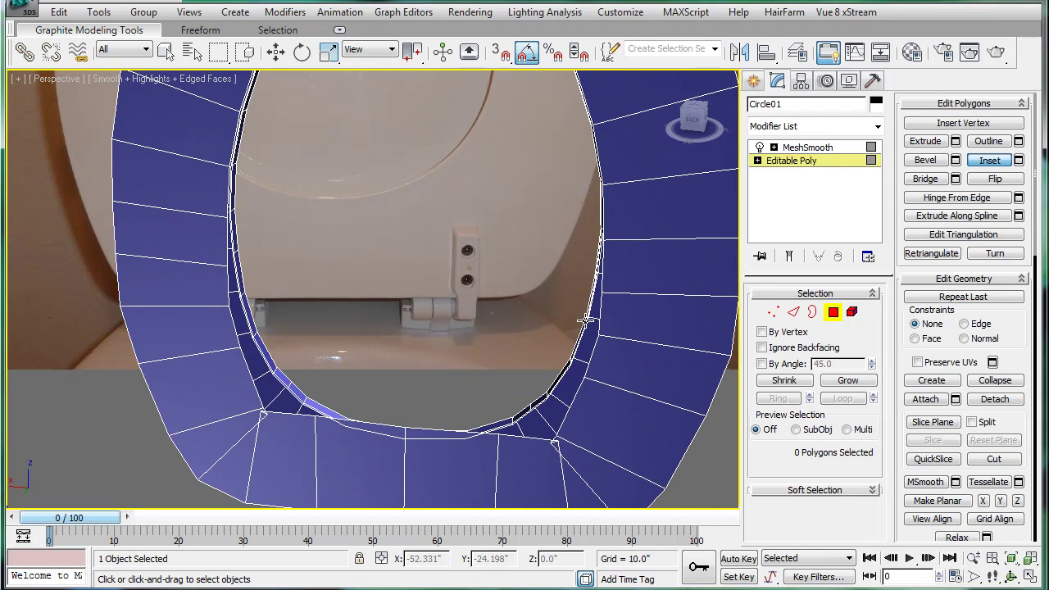
alt+middle_drag(587, 320, 566, 410)
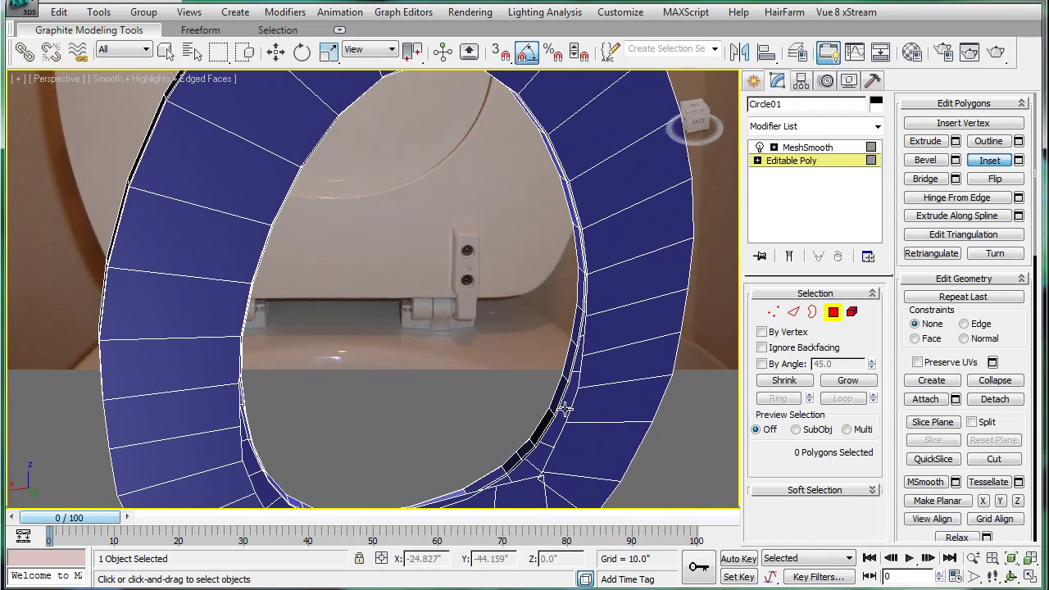
middle_drag(541, 305, 532, 349)
click(774, 312)
middle_drag(623, 267, 546, 274)
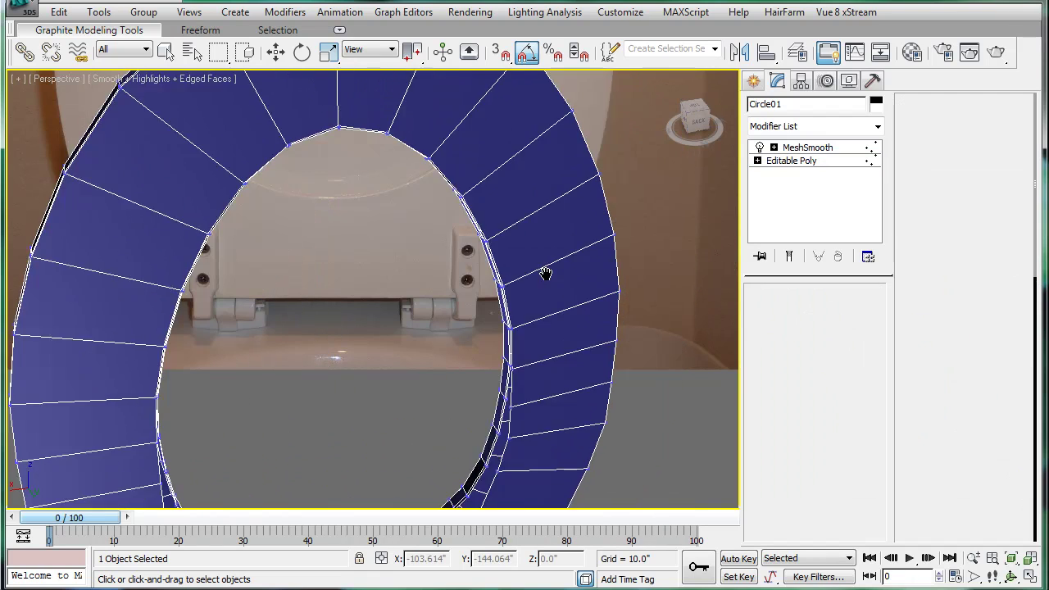
scroll(549, 276, up, 2)
middle_drag(619, 298, 443, 283)
scroll(410, 344, down, 2)
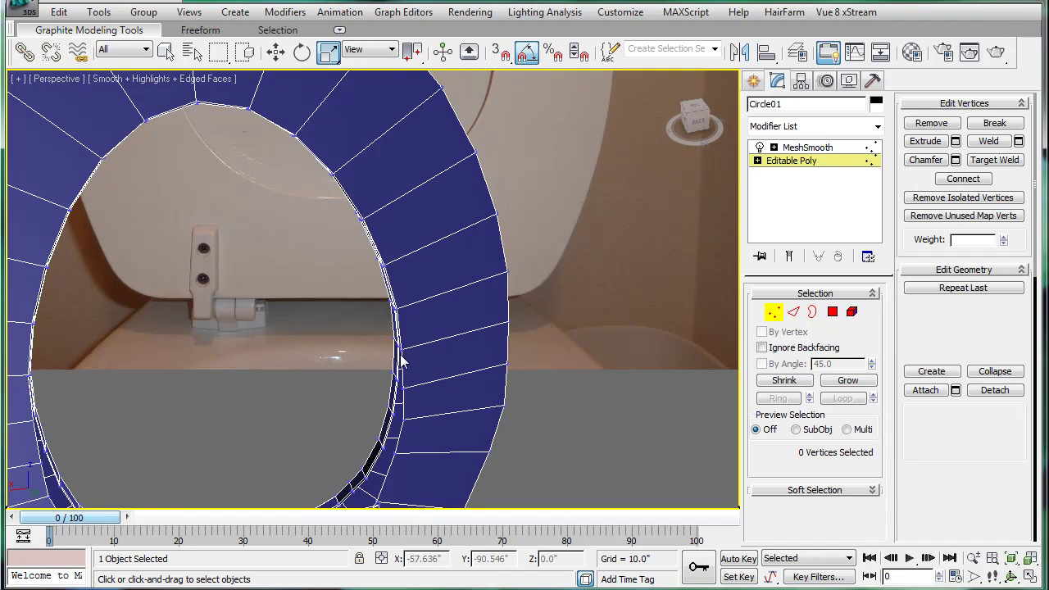
scroll(401, 361, up, 6)
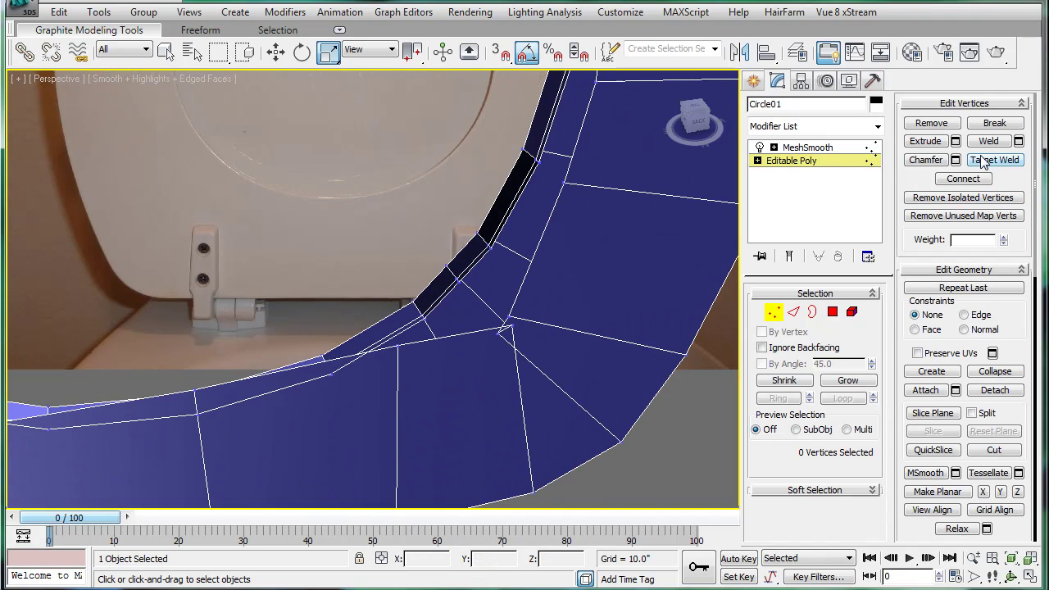
click(983, 162)
middle_drag(232, 443, 207, 344)
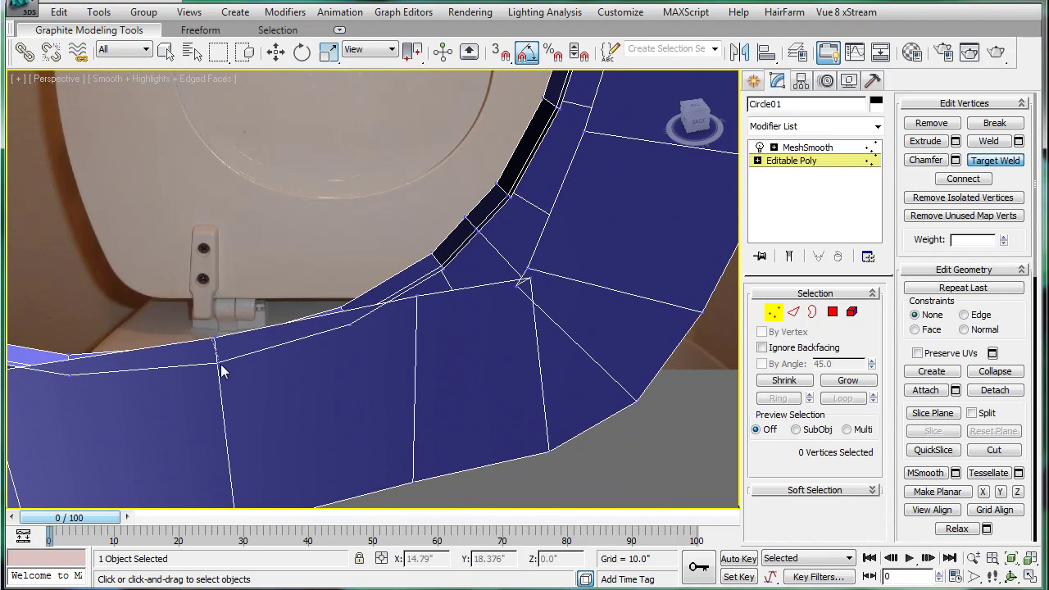
click(218, 363)
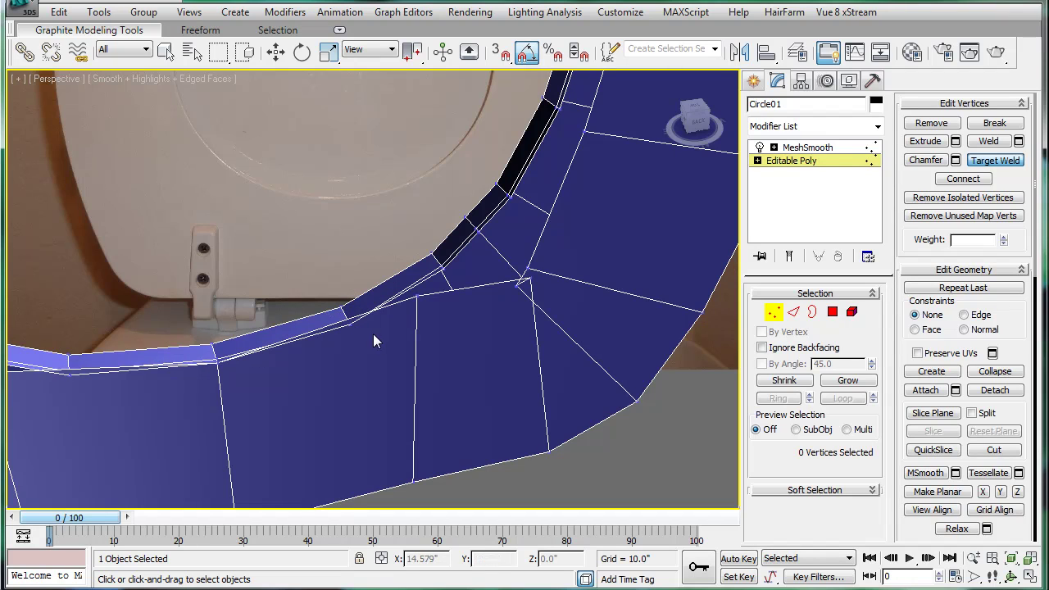
Step: Target-weld the next three back-face vertices to the inner rim around the lower corner of the seat opening
mouse_move(386, 363)
middle_down()
mouse_move(361, 346)
mouse_move(381, 352)
middle_up()
scroll(381, 351, up, 1)
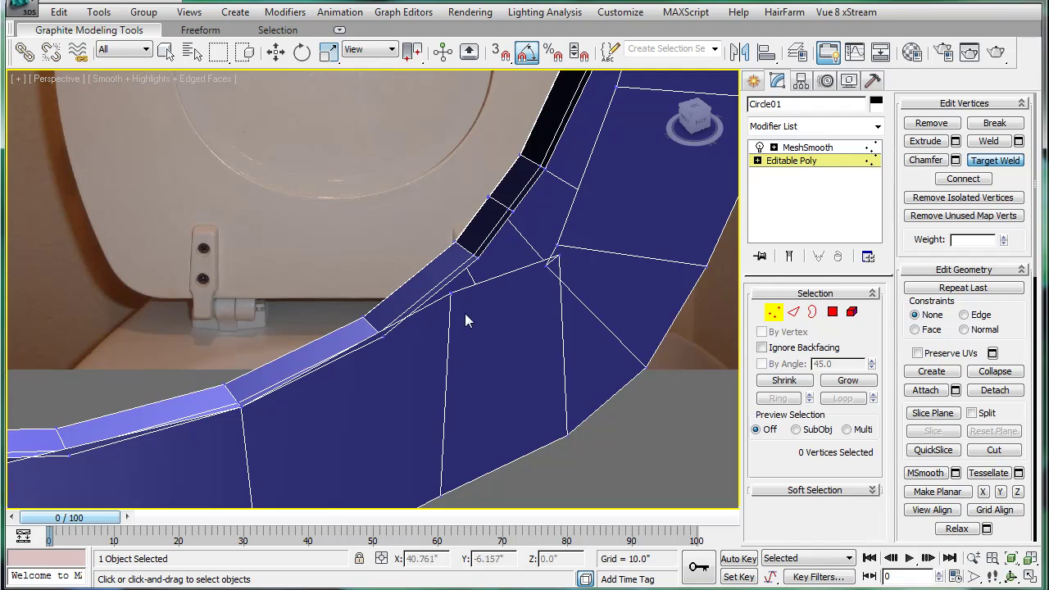
click(451, 292)
click(382, 334)
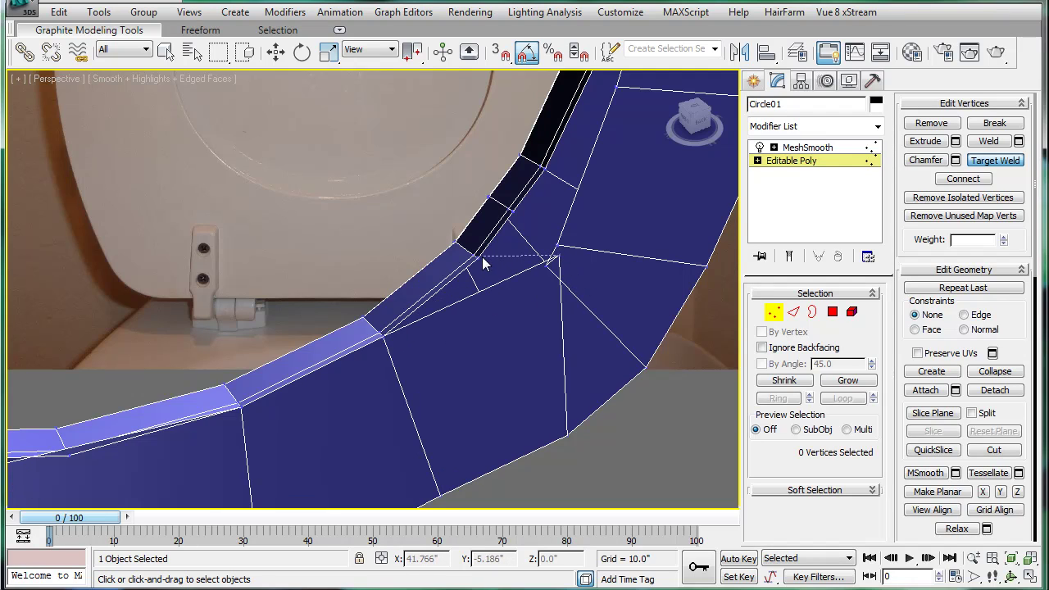
click(479, 258)
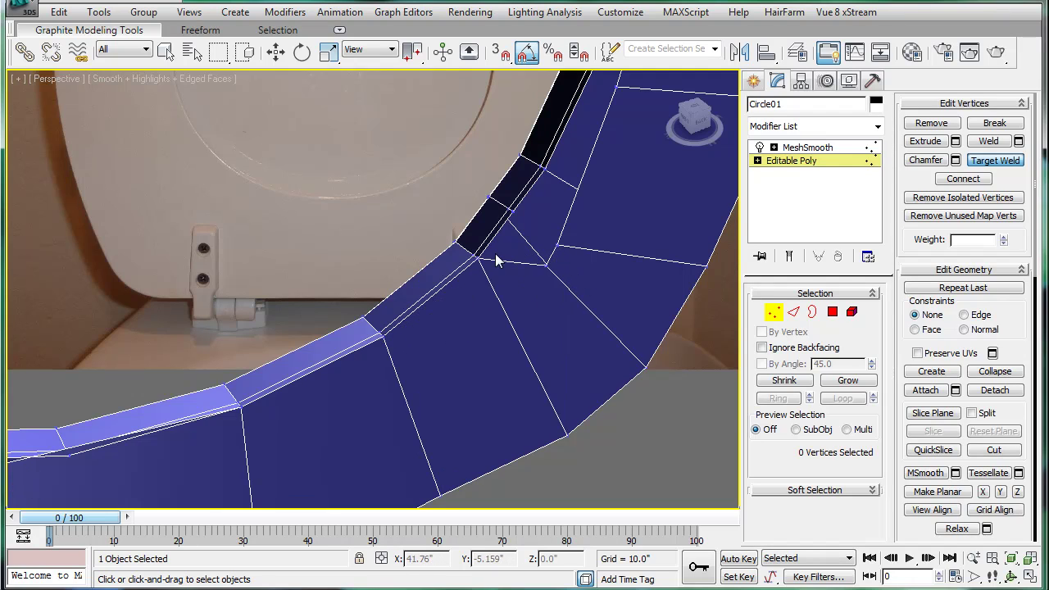
click(511, 212)
Step: Target-weld the next four back-face vertices to their inner rim vertices going up the side of the opening
middle_drag(510, 211, 497, 345)
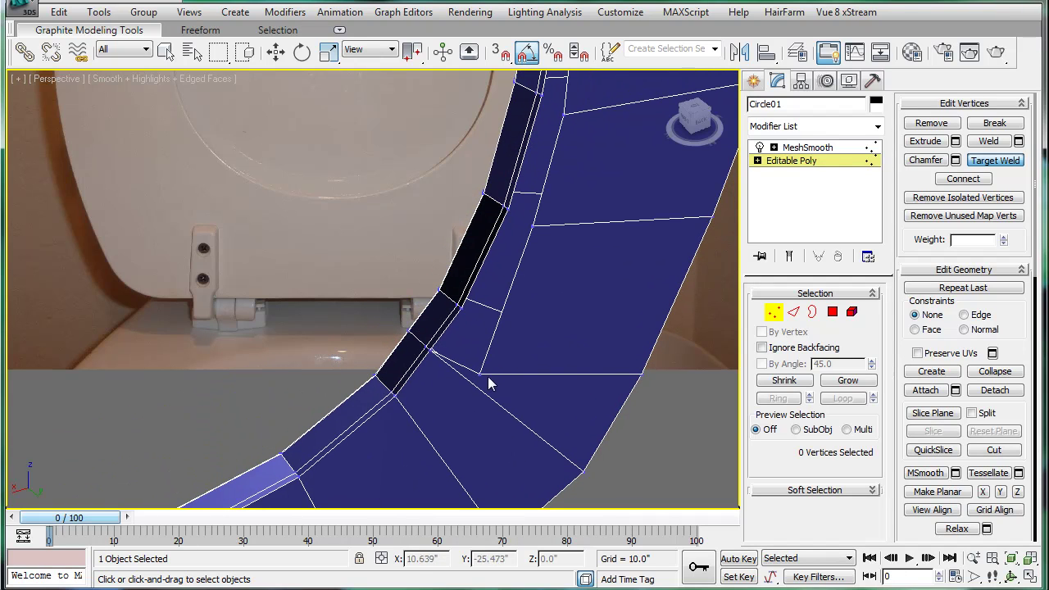
click(464, 305)
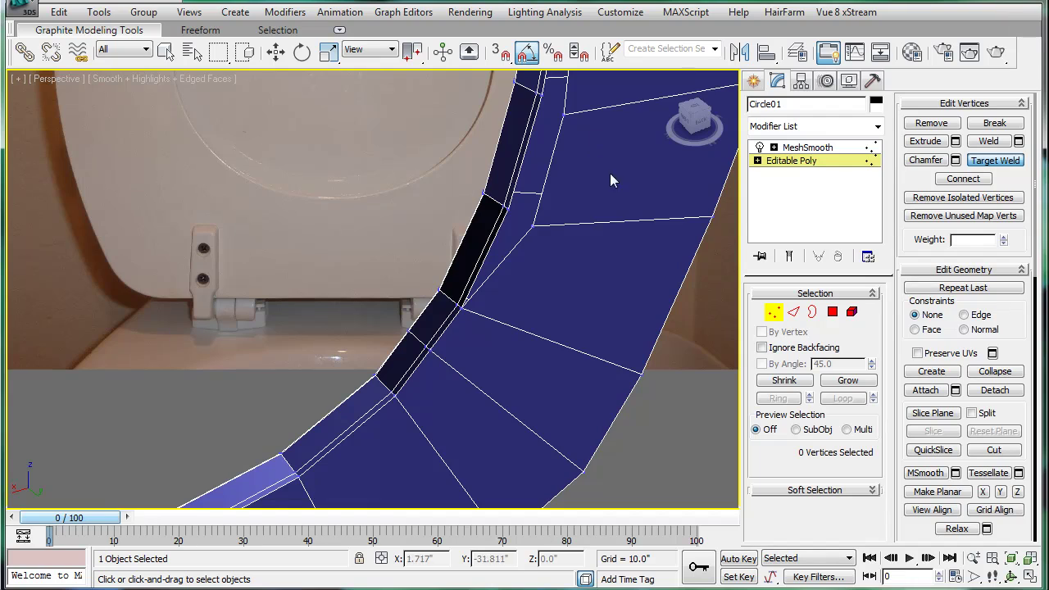
middle_drag(610, 173, 451, 320)
click(468, 305)
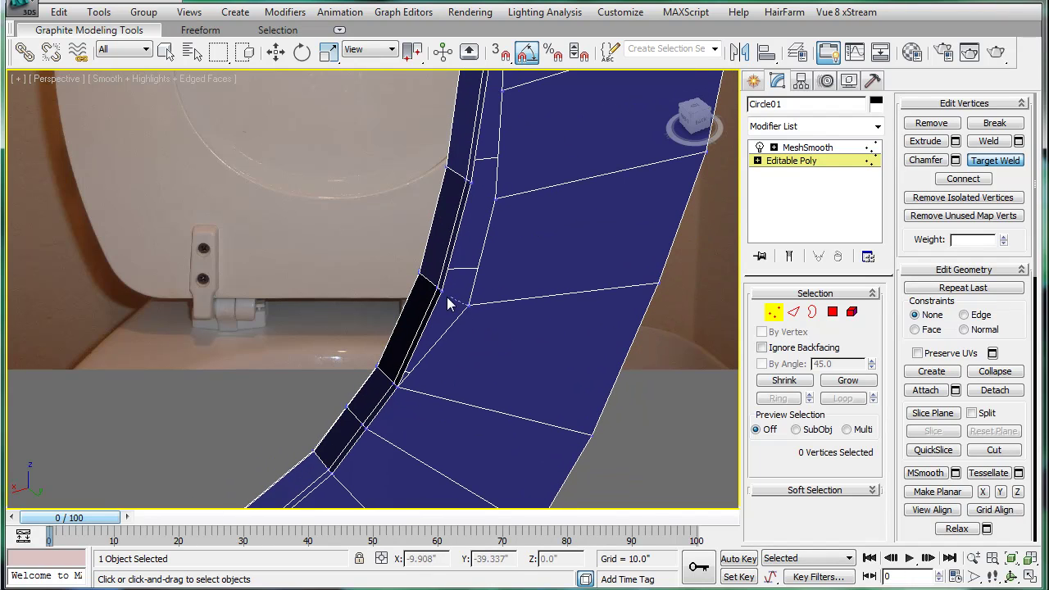
click(446, 292)
middle_drag(500, 162, 499, 219)
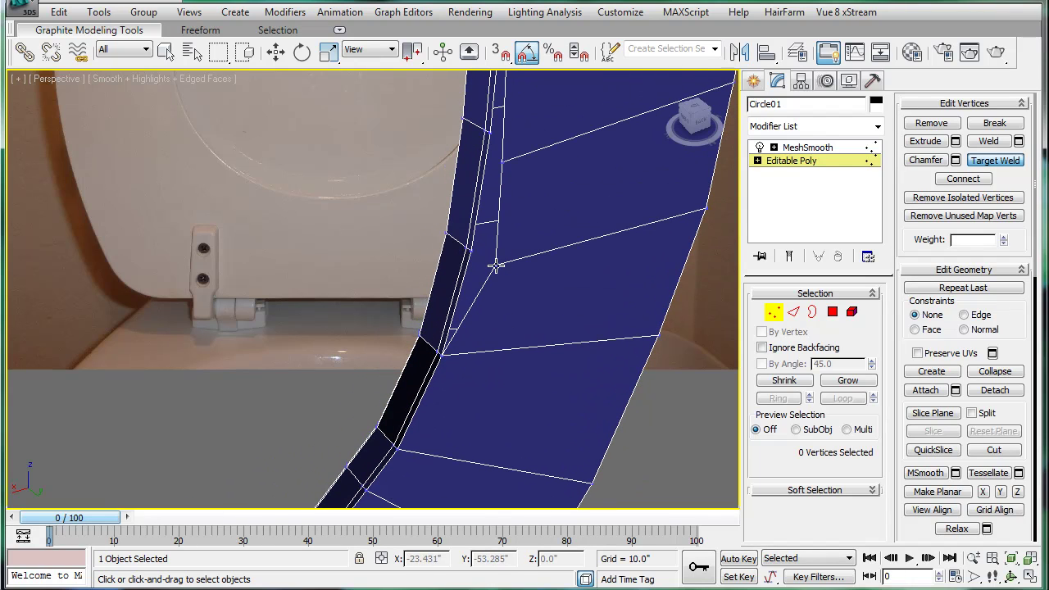
click(472, 247)
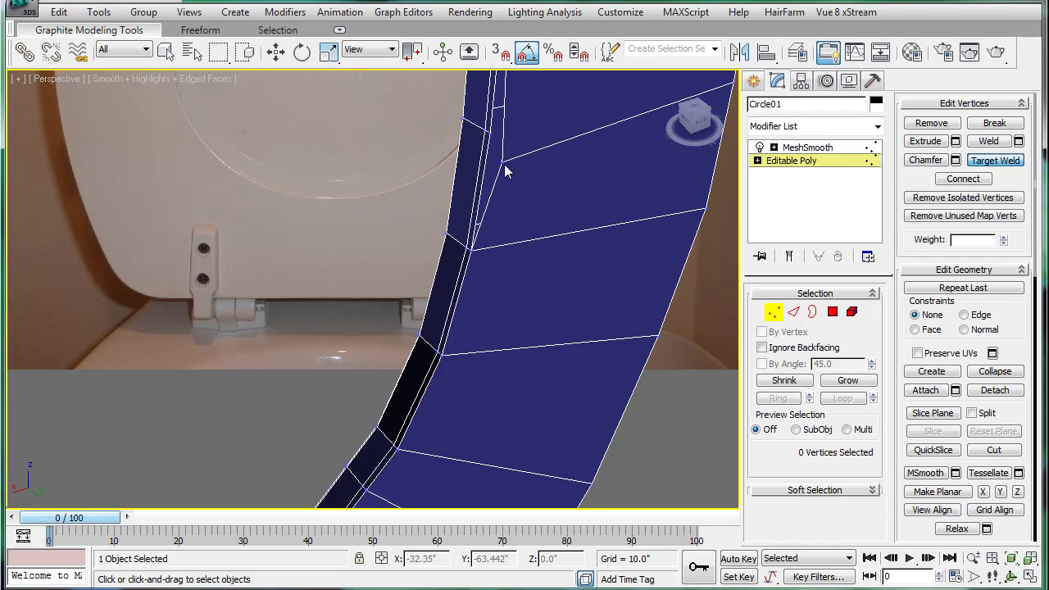
click(490, 132)
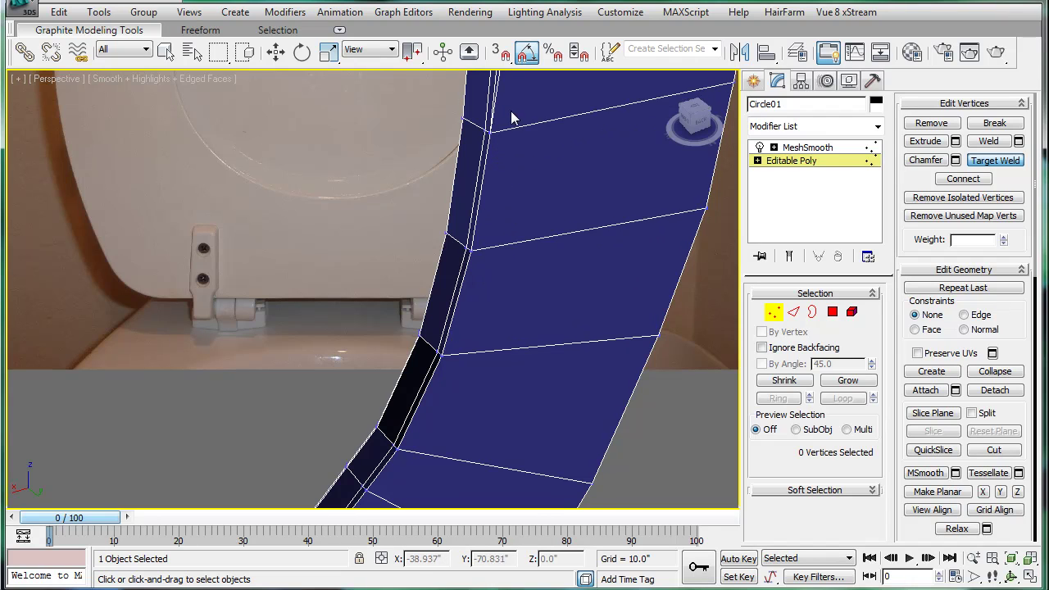
Step: Target-weld the back-face vertices to the inner rim along the rest of the side and up to the top of the opening
middle_drag(511, 111, 507, 311)
drag(499, 300, 498, 285)
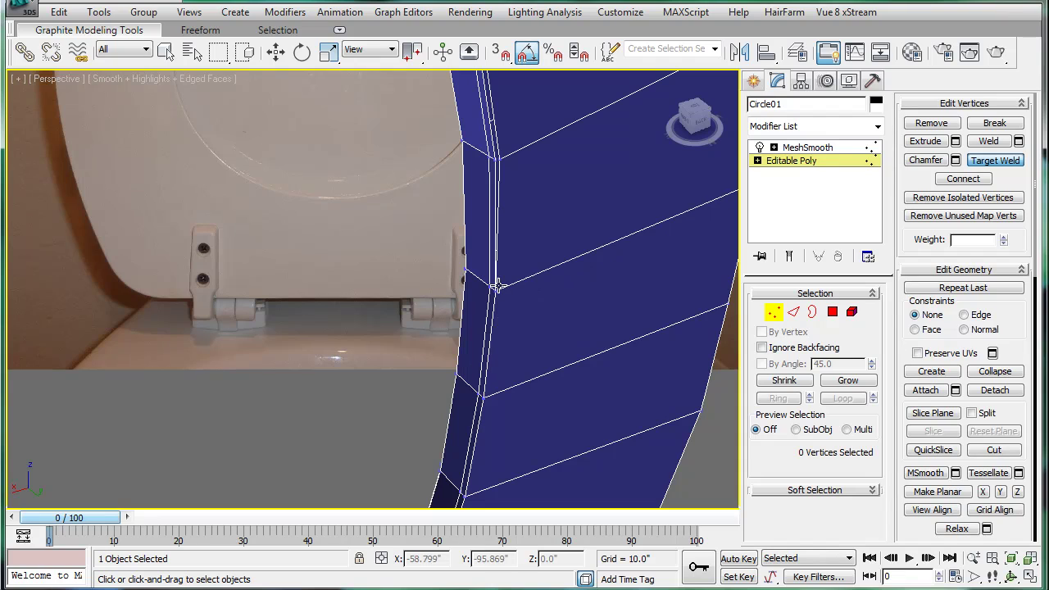
alt+middle_drag(494, 159, 497, 461)
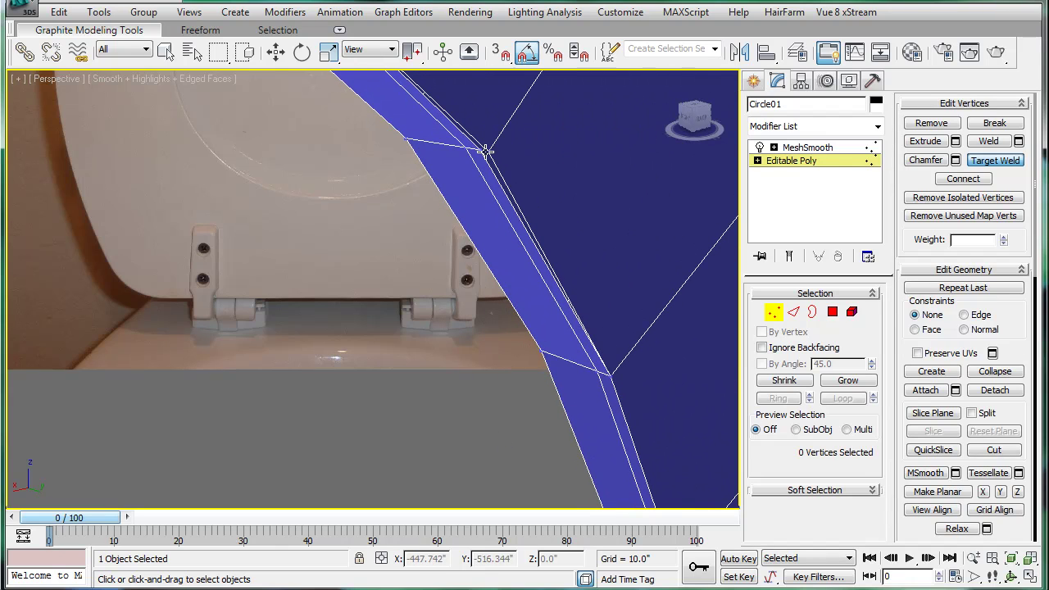
alt+middle_drag(483, 158, 456, 174)
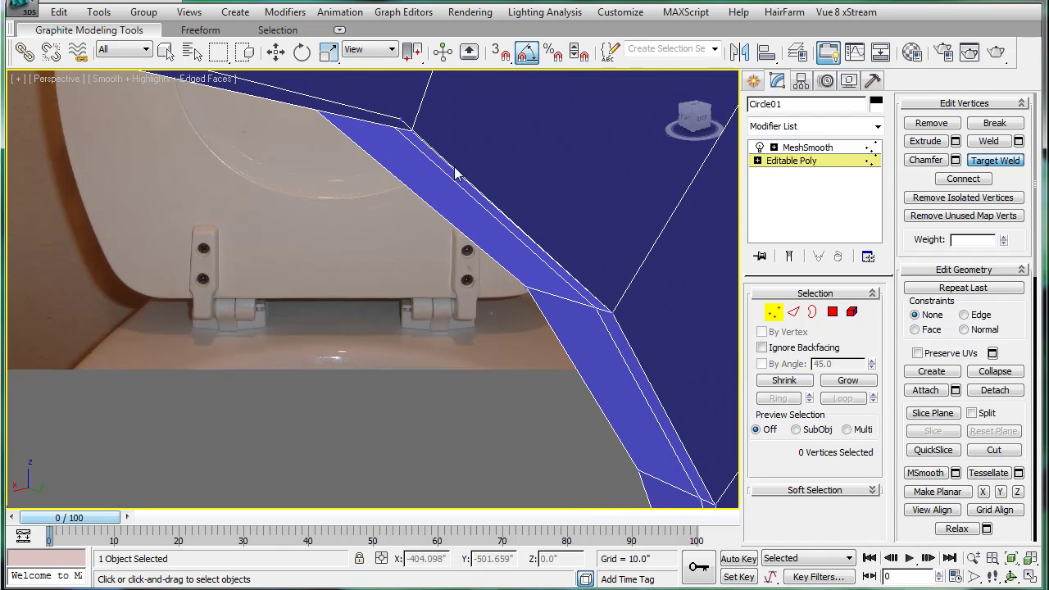
alt+middle_drag(410, 129, 428, 205)
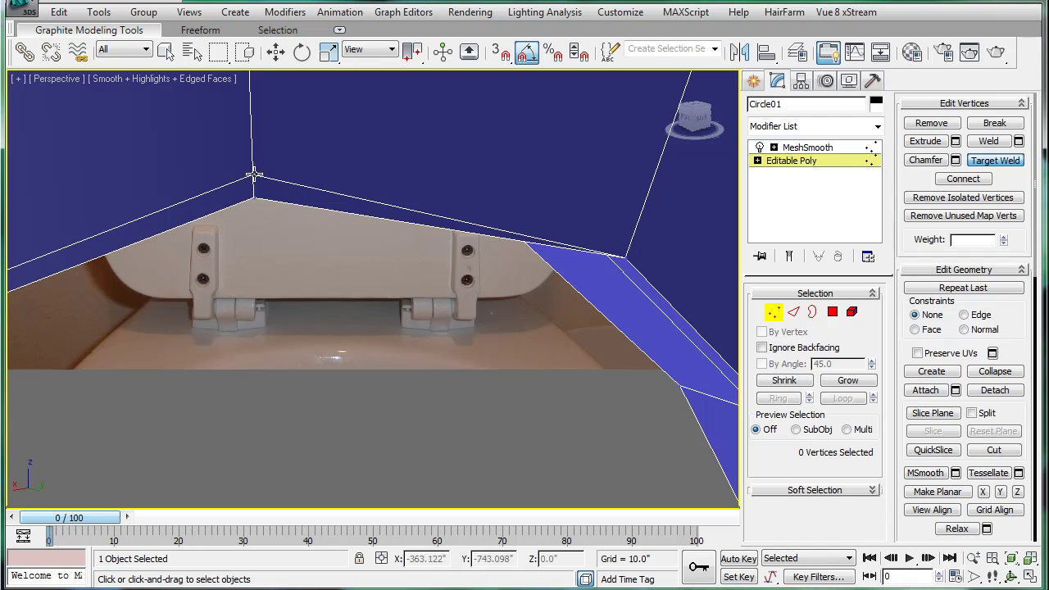
click(254, 199)
scroll(272, 200, down, 3)
alt+middle_drag(273, 200, 332, 229)
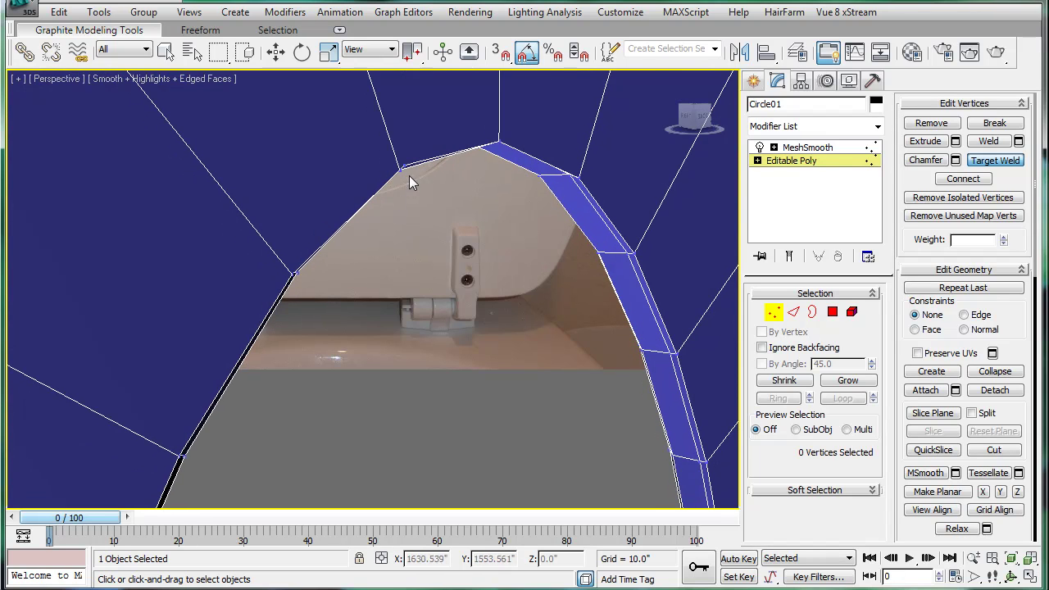
Step: Target-weld the next two back-face vertices to the inner rim just past the top of the seat opening
alt+middle_drag(408, 175, 436, 302)
scroll(468, 254, up, 2)
scroll(464, 301, up, 2)
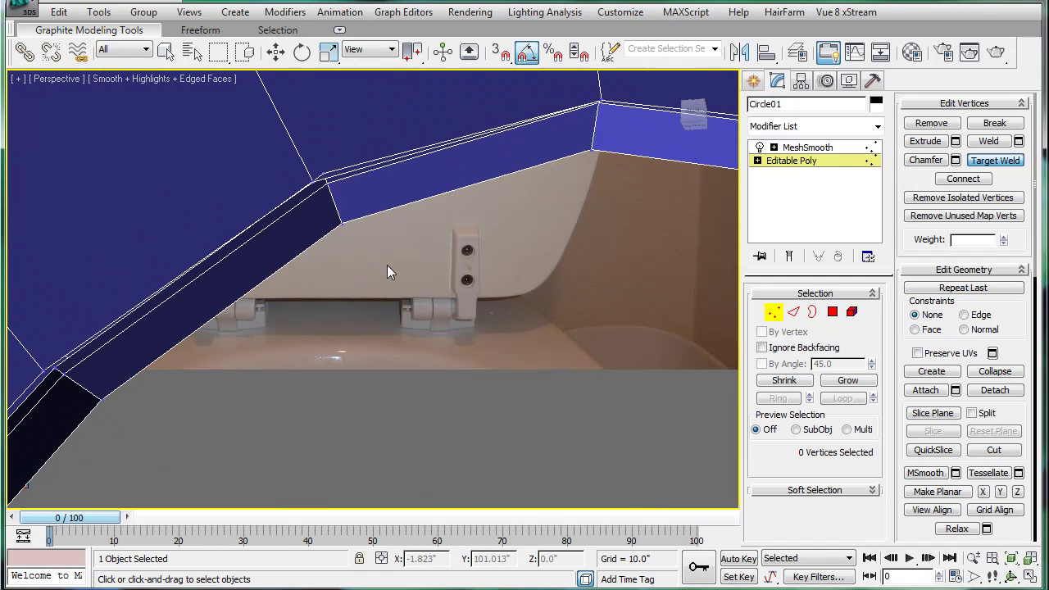
click(321, 174)
middle_drag(276, 227, 360, 190)
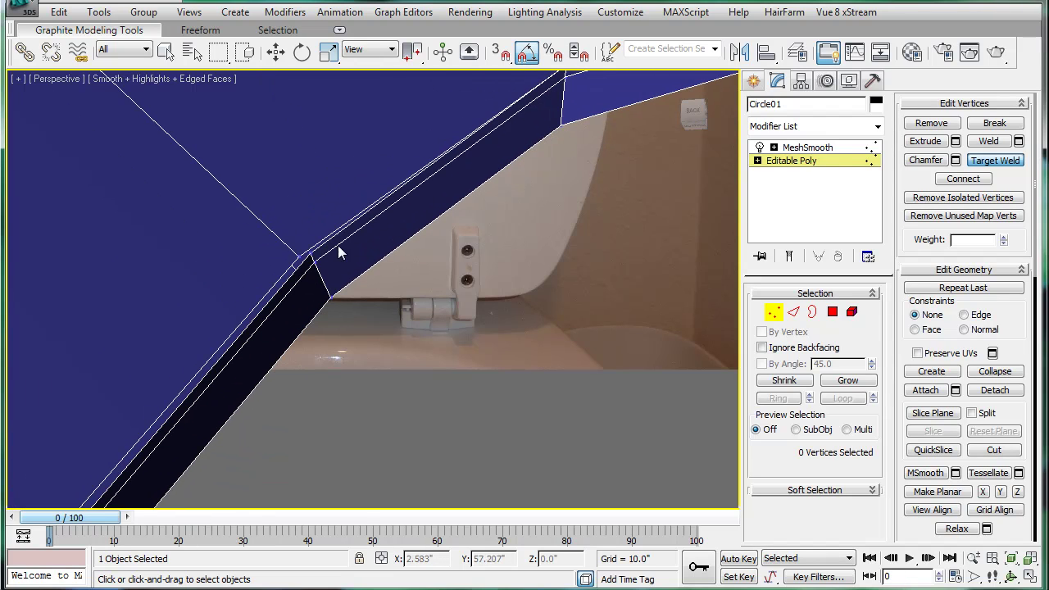
click(307, 251)
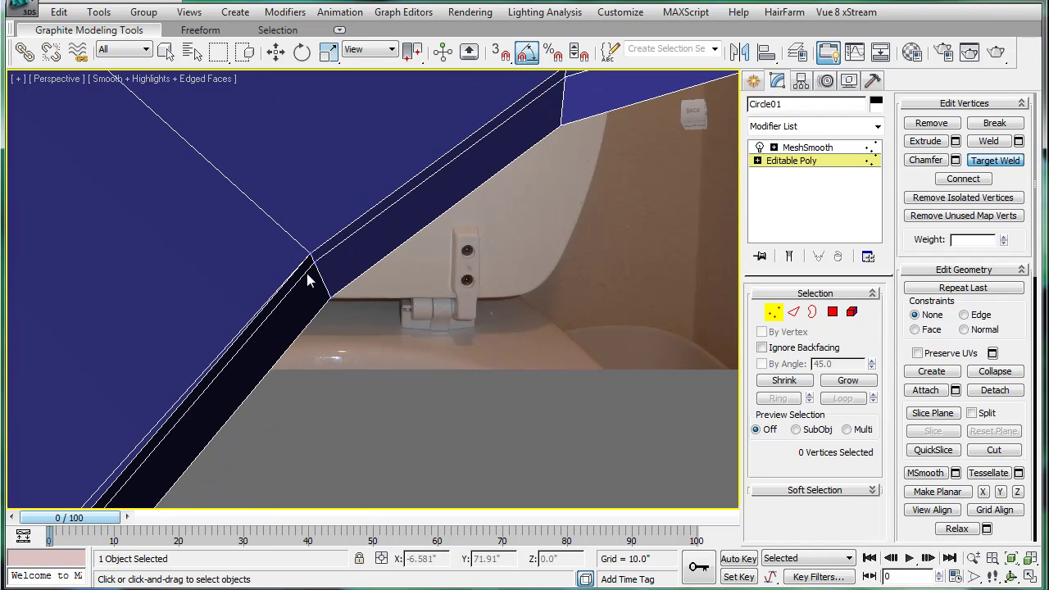
Step: Target-weld the following back-face vertices to their inner rim vertices going down the opposite side of the opening
middle_drag(298, 296, 356, 203)
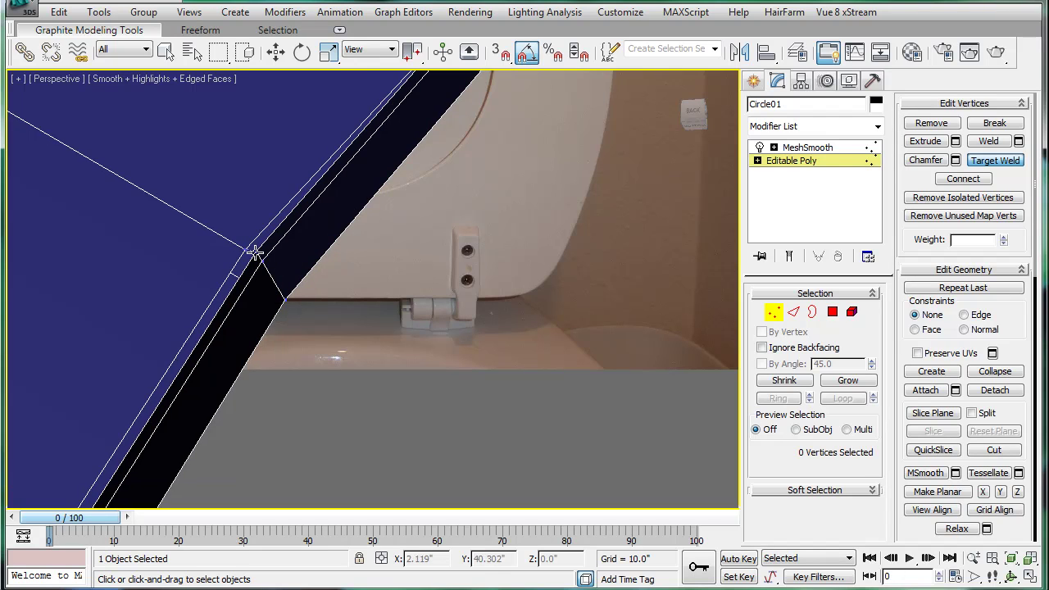
click(256, 253)
middle_drag(193, 374, 394, 132)
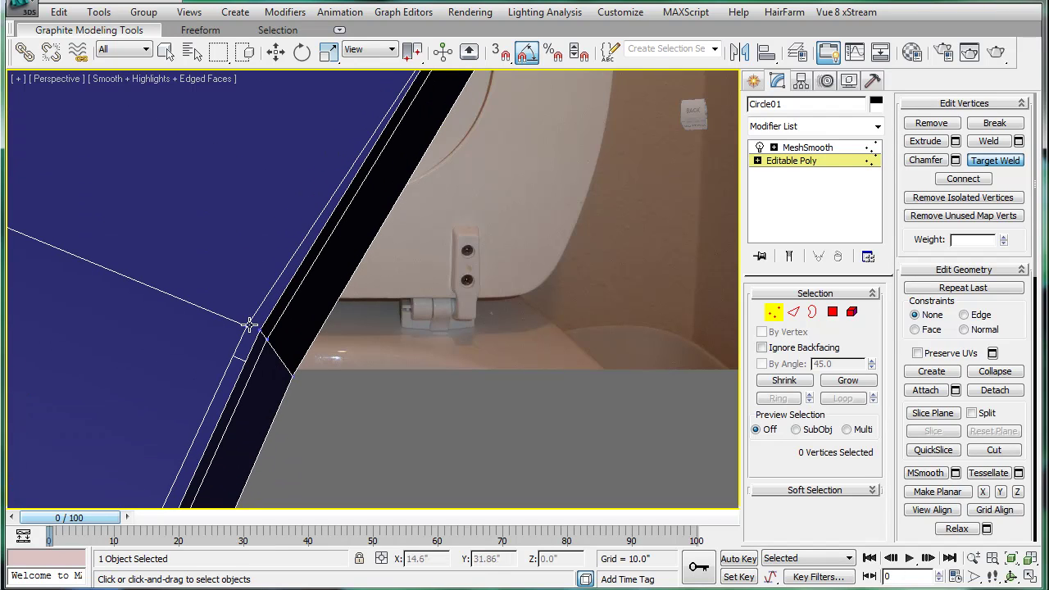
alt+middle_drag(295, 398, 279, 295)
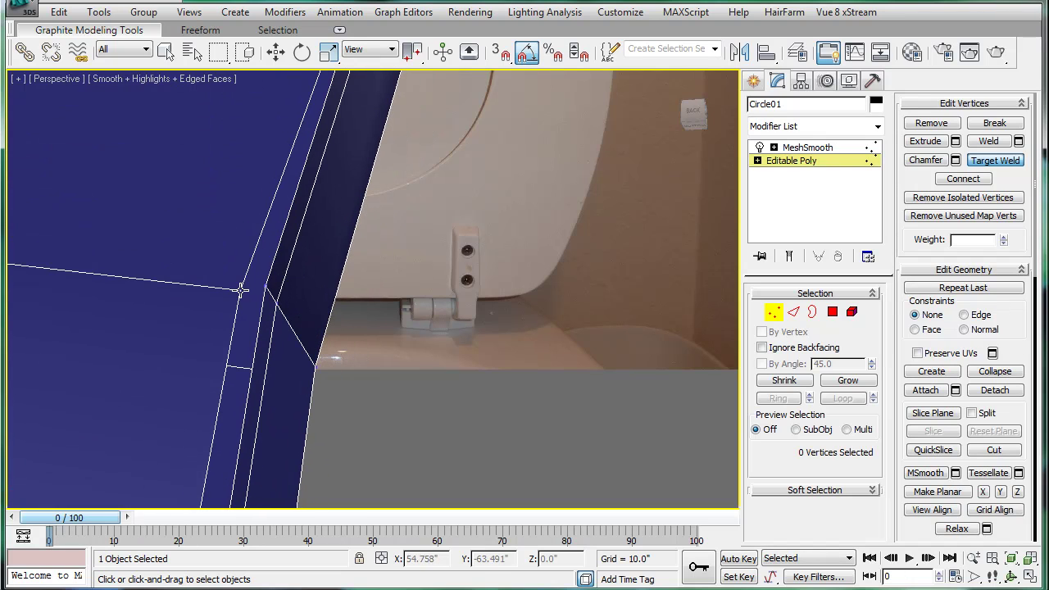
click(265, 285)
alt+middle_drag(333, 336, 387, 315)
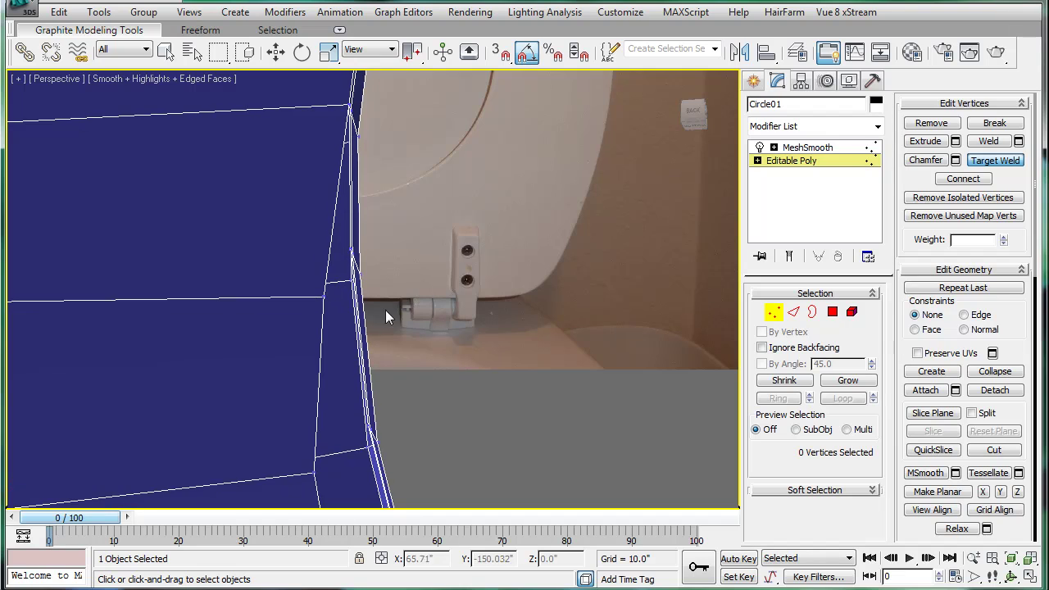
Step: Target-weld the protruding back-face vertices to the inner rim down the opposite side toward the unwelded lower corner
scroll(318, 300, up, 2)
alt+middle_drag(317, 300, 236, 398)
scroll(344, 327, down, 2)
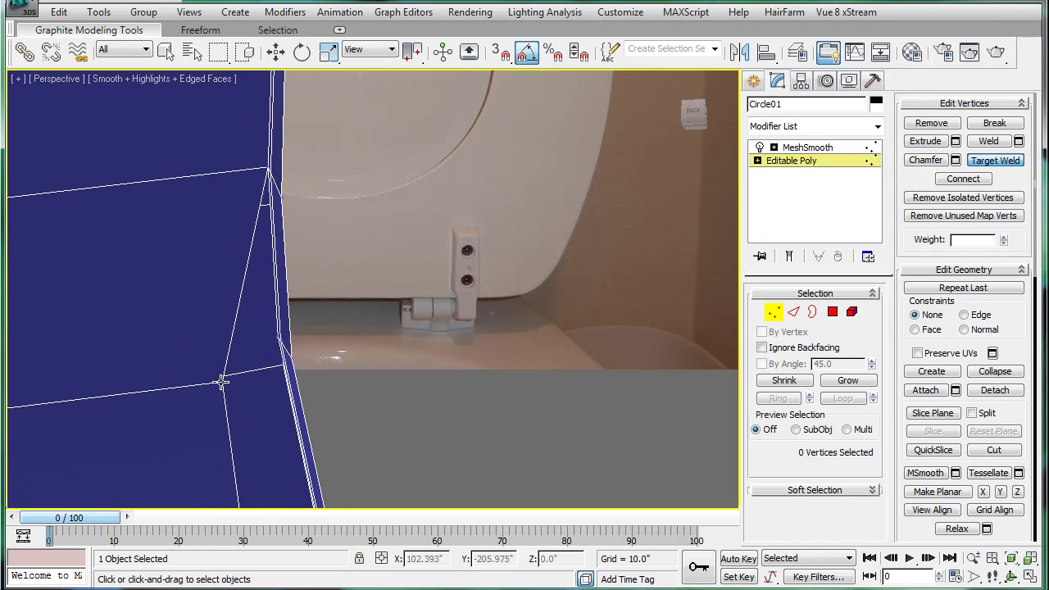
alt+middle_drag(276, 343, 211, 345)
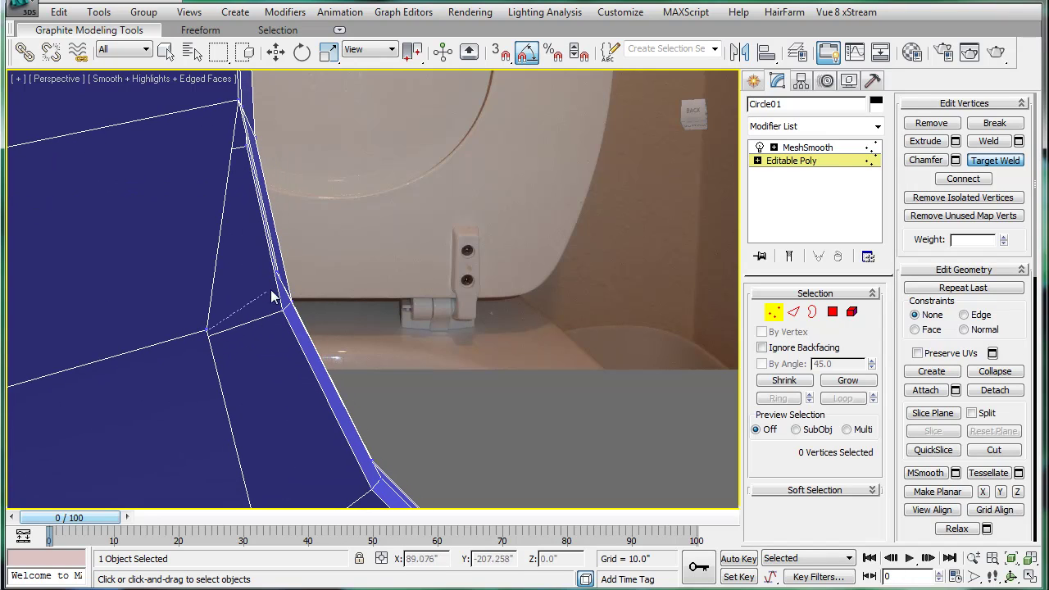
alt+middle_drag(327, 305, 312, 315)
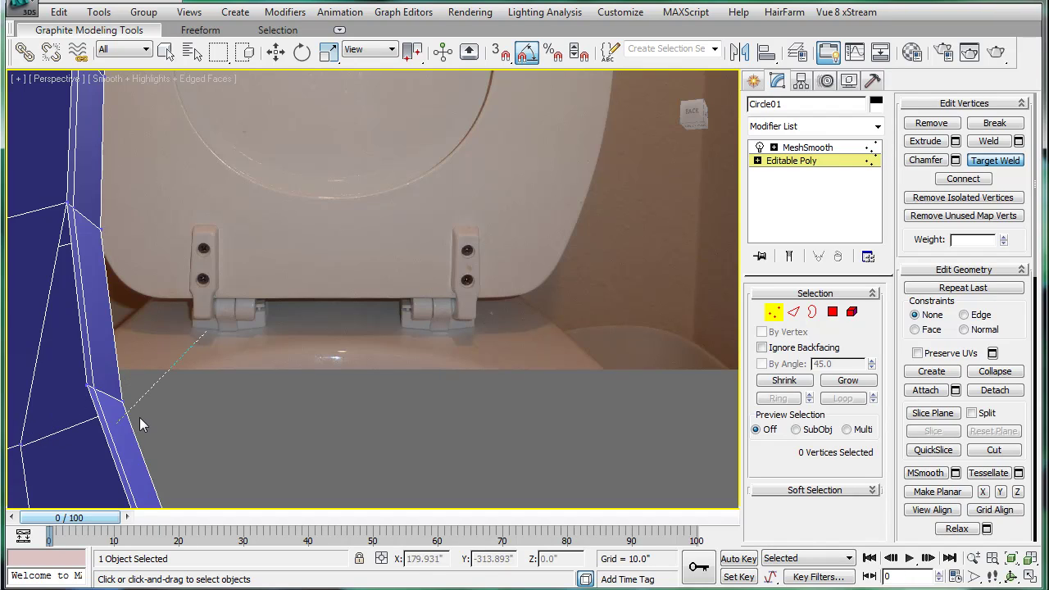
right_click(23, 428)
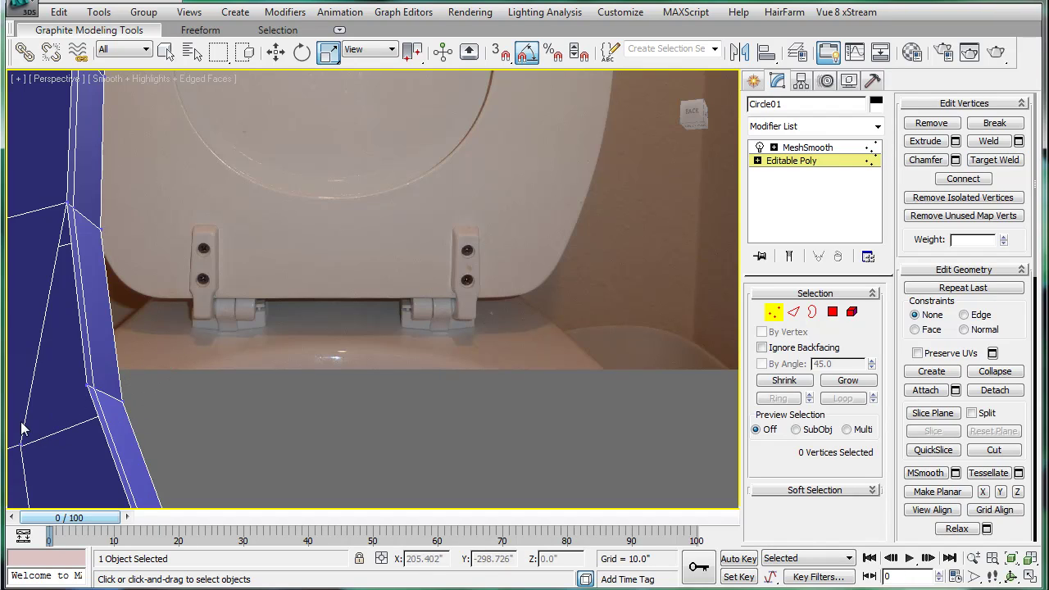
click(977, 161)
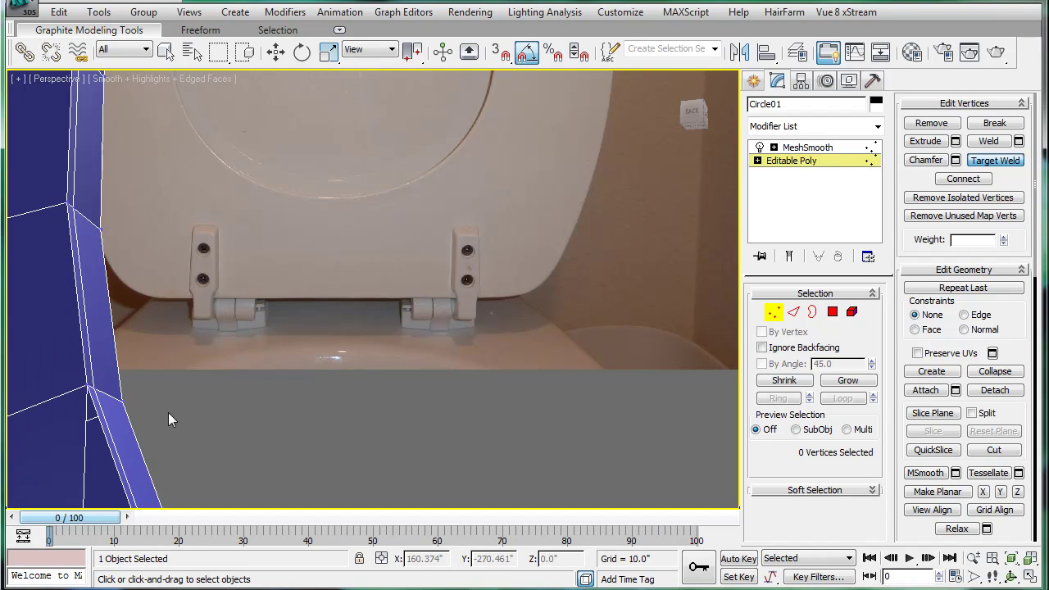
scroll(168, 412, up, 5)
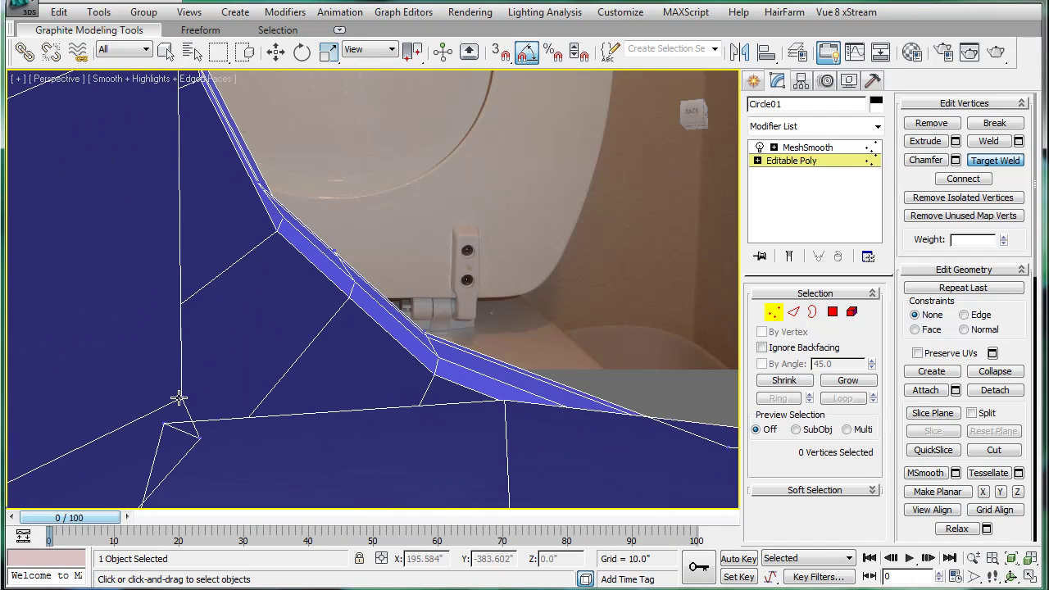
click(182, 396)
right_click(350, 338)
click(1000, 162)
right_click(199, 391)
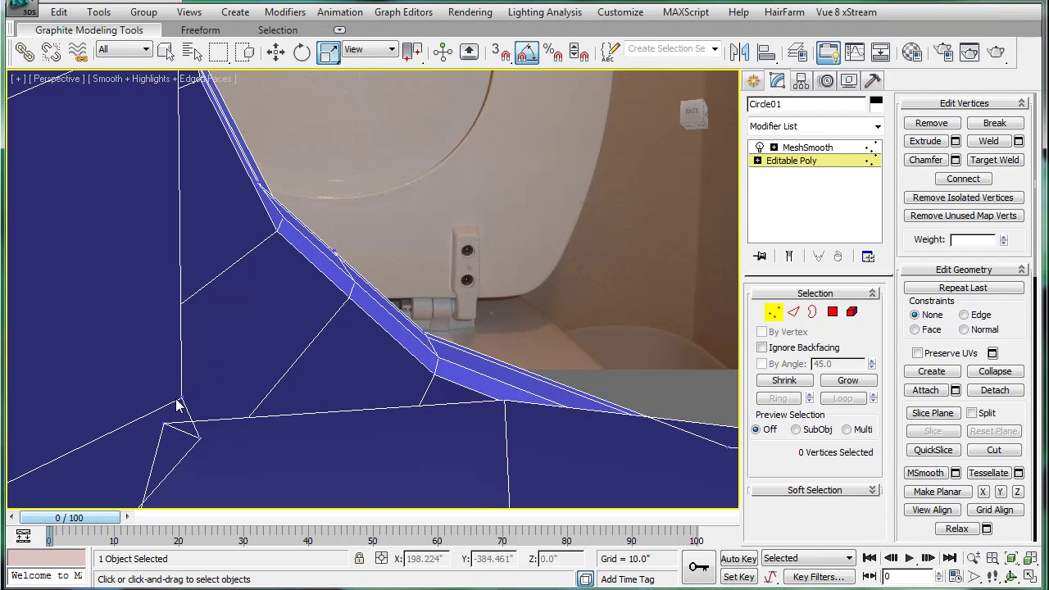
click(1000, 161)
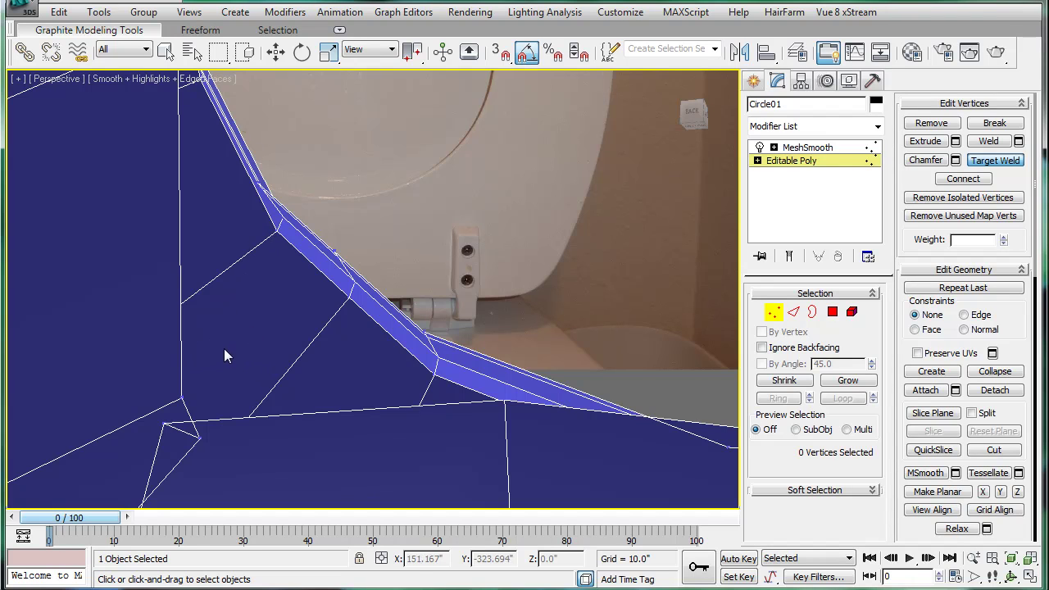
Step: Target-weld the back-face vertex beside the tangled lower corner to the inner rim vertex on the lower edge
scroll(271, 365, down, 5)
middle_drag(299, 364, 396, 323)
scroll(396, 325, up, 2)
scroll(473, 377, up, 1)
scroll(566, 421, down, 1)
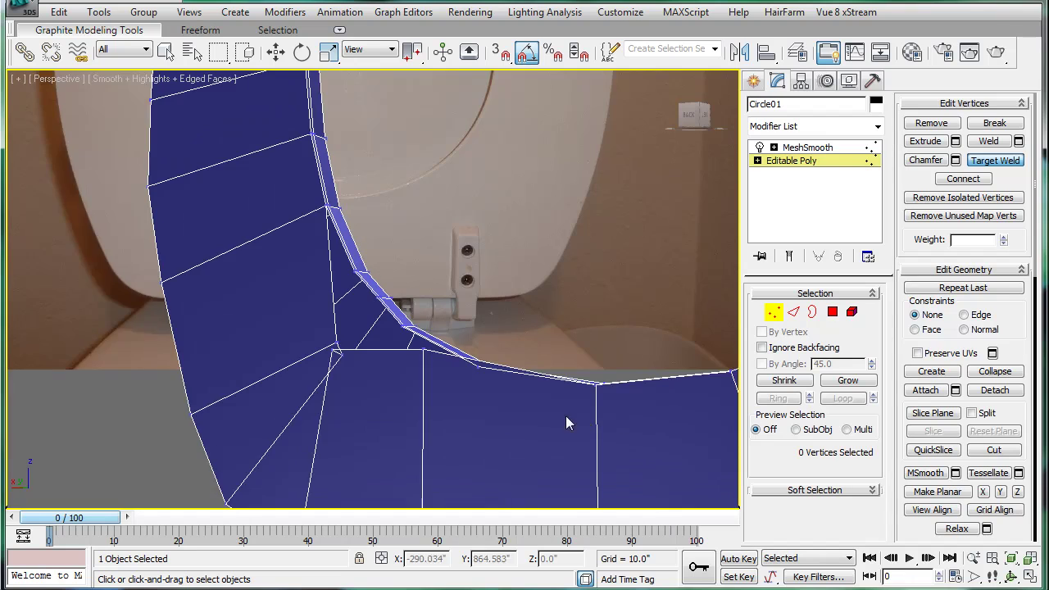
alt+middle_drag(567, 421, 510, 412)
alt+middle_drag(700, 314, 667, 262)
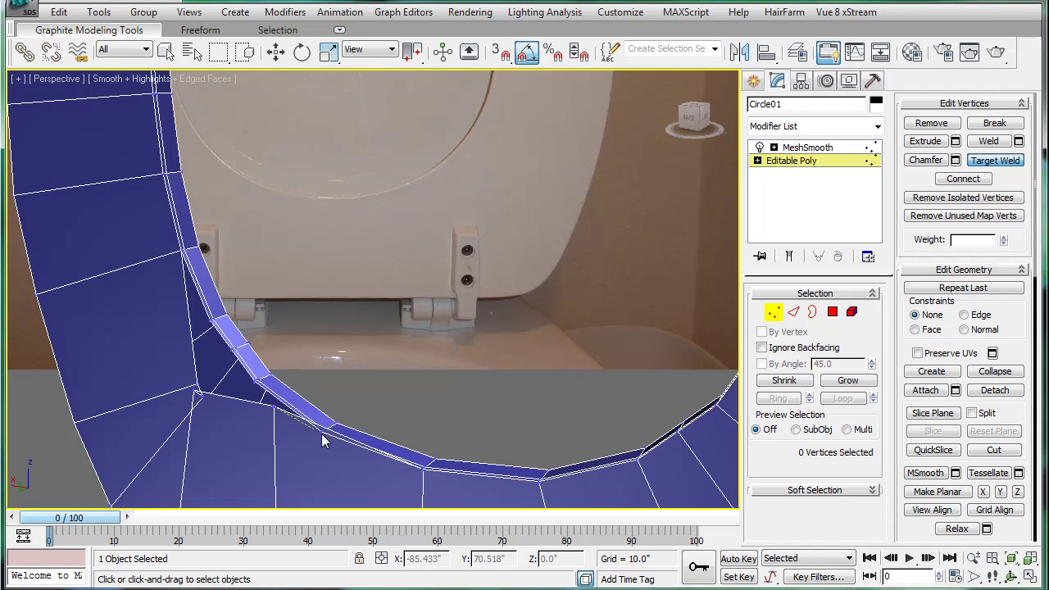
scroll(298, 423, up, 5)
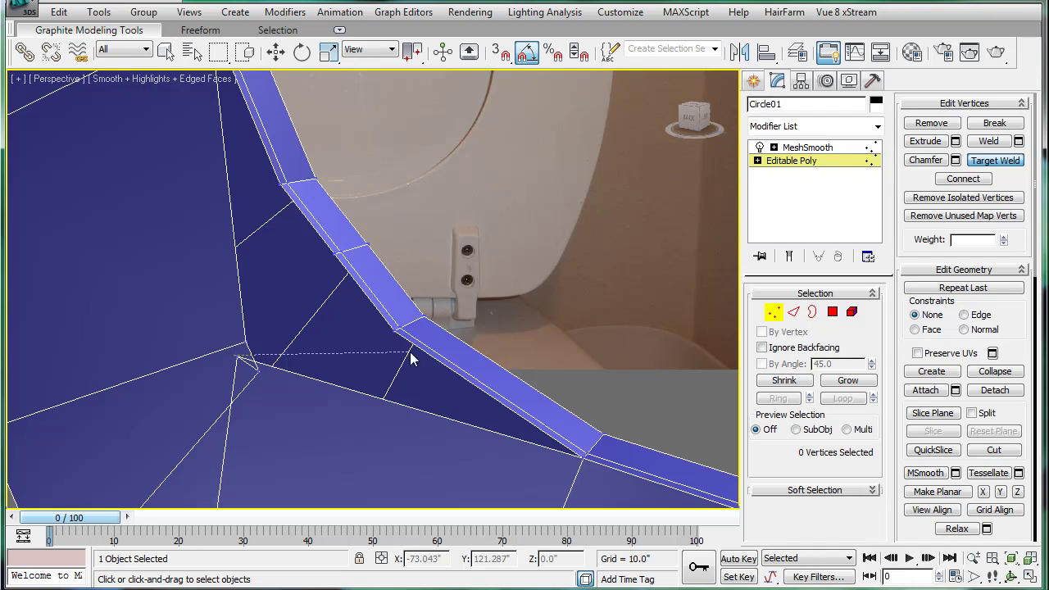
Step: Target-weld the last three back-face vertices at the tangled lower corner to their matching inner rim vertices
click(391, 330)
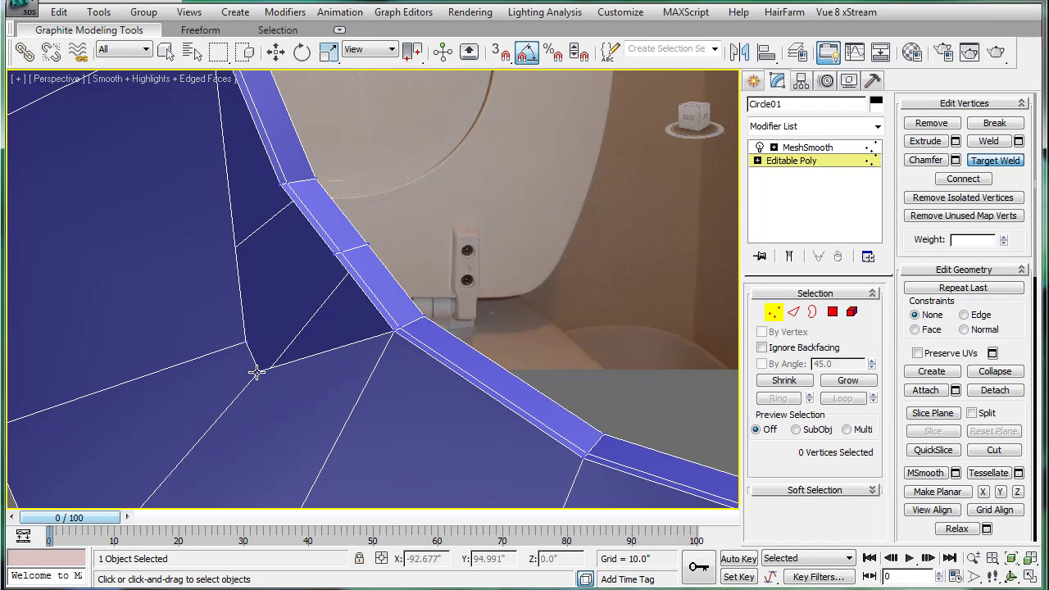
click(334, 256)
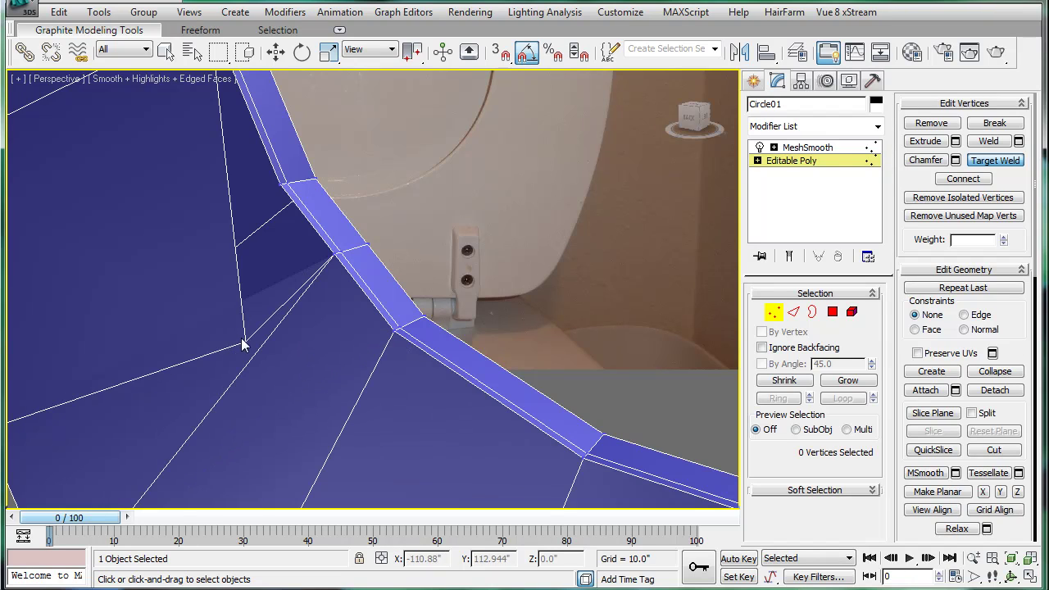
click(281, 184)
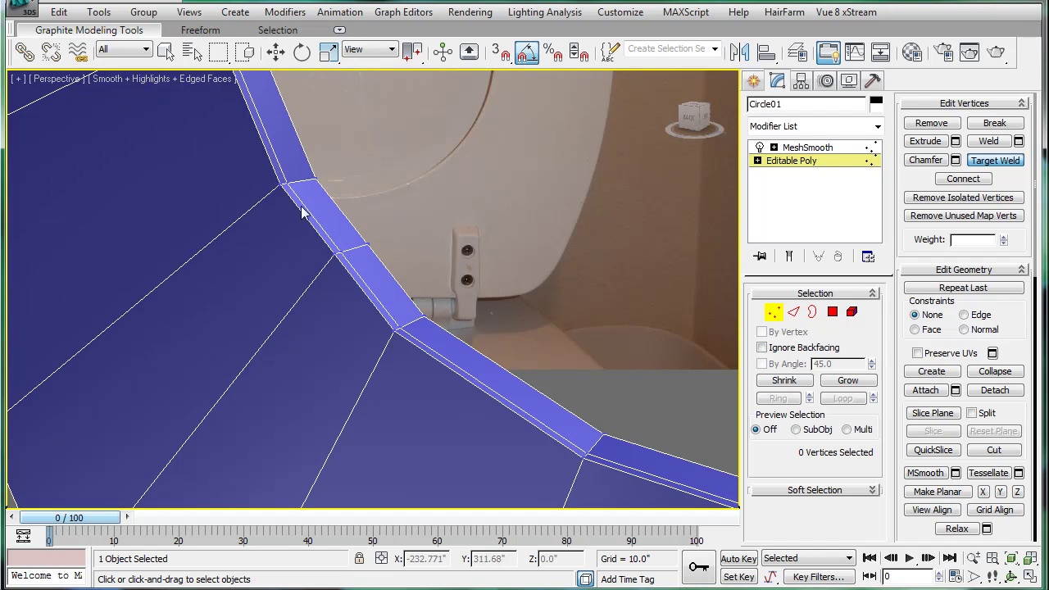
Step: Leave vertex editing and examine the smoothed seat ring's rebuilt back face
scroll(322, 269, down, 5)
click(781, 166)
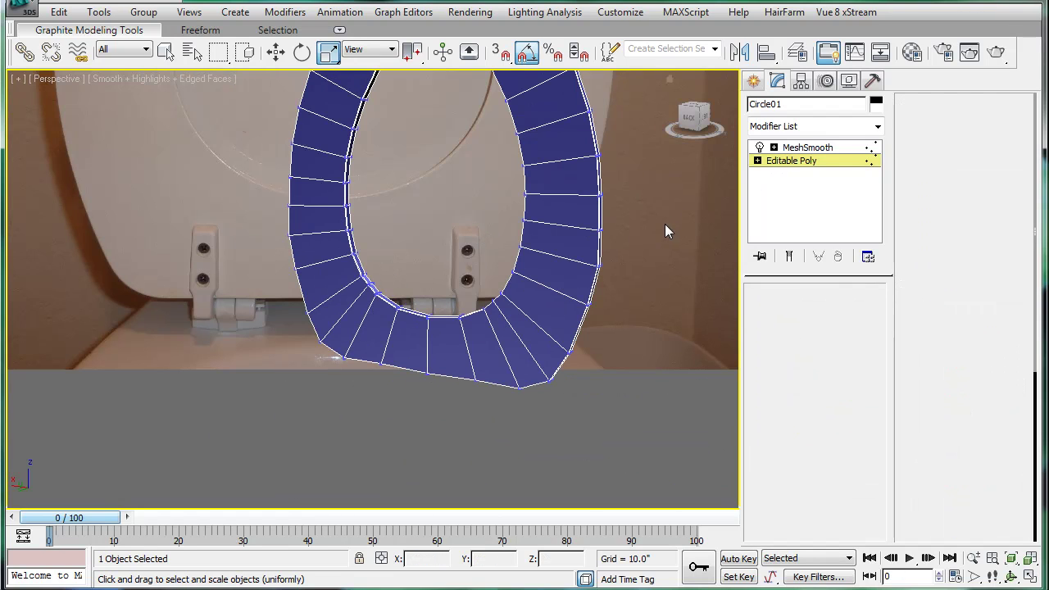
click(652, 223)
scroll(630, 223, down, 3)
alt+middle_drag(594, 262, 420, 315)
scroll(420, 316, down, 3)
click(459, 245)
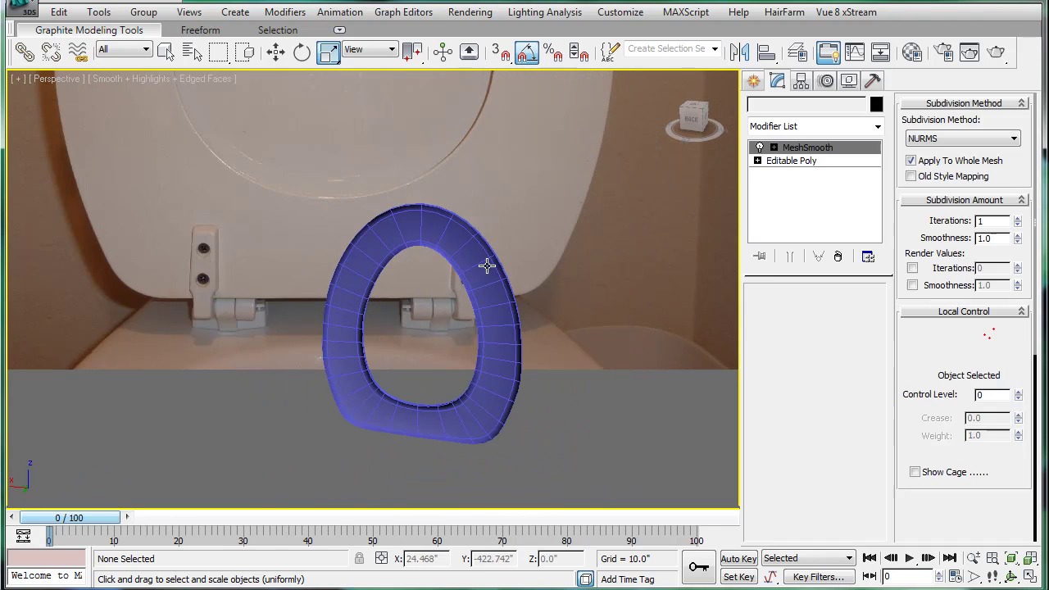
alt+middle_drag(486, 265, 449, 290)
Step: Select the polygons all the way around the back face of the seat ring's Editable Poly
click(769, 162)
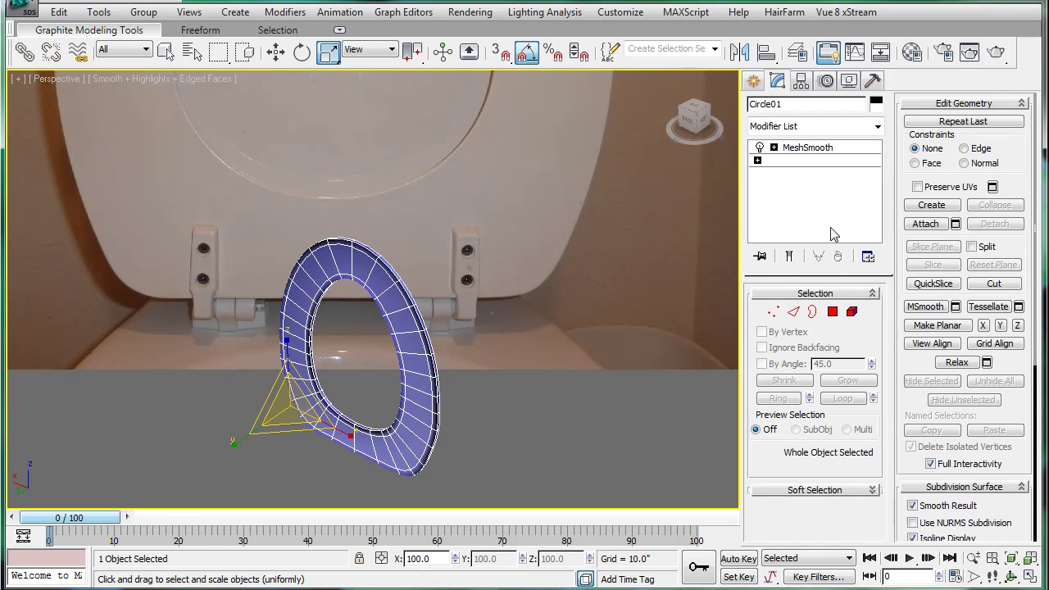
click(830, 316)
alt+middle_drag(453, 310, 479, 277)
click(453, 277)
key(q)
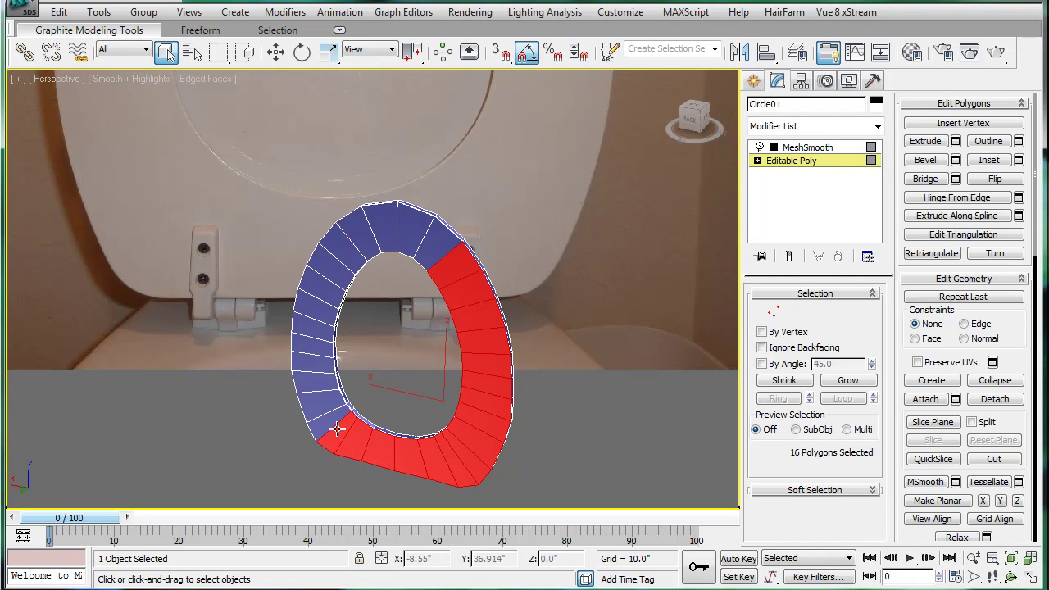
ctrl+click(314, 337)
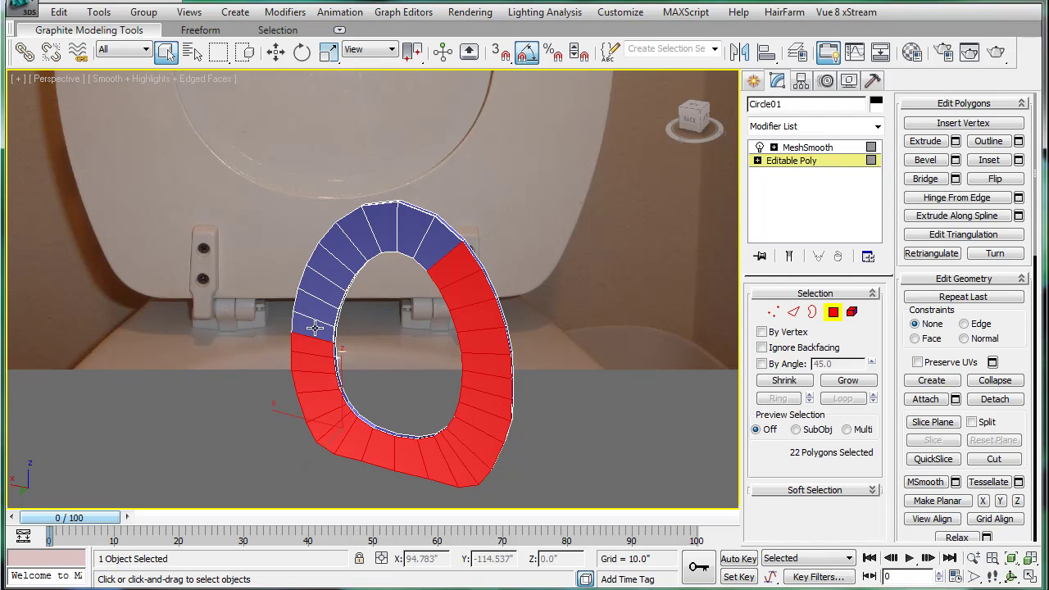
ctrl+click(379, 227)
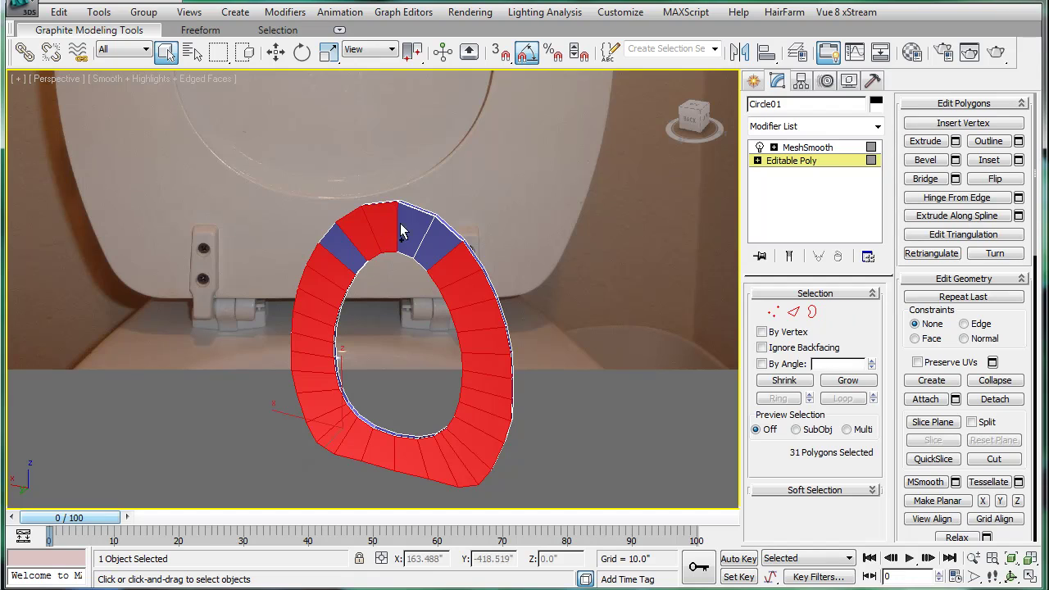
Step: Deselect the stray polygons on the front face of the ring and complete the back-face selection
alt+middle_drag(343, 247, 260, 322)
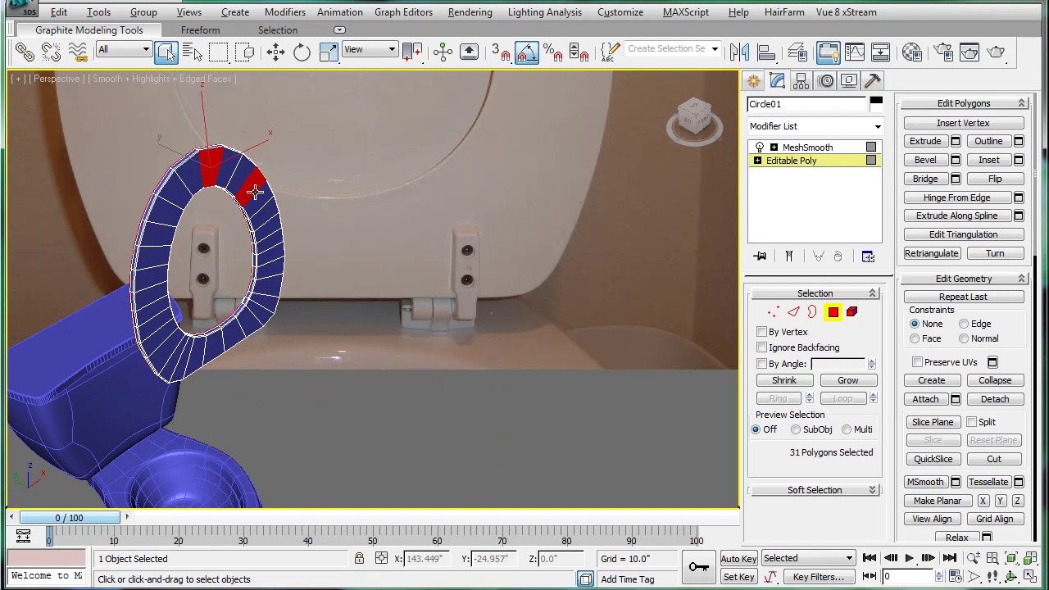
alt+middle_drag(206, 163, 325, 390)
mouse_move(410, 361)
alt+middle_down()
mouse_move(361, 386)
mouse_move(410, 346)
alt+middle_up()
Step: Clone the selected back-face polygons to a separate object moved clear of the seat ring, and clear the selection
key(w)
shift+drag(318, 341, 209, 369)
click(517, 482)
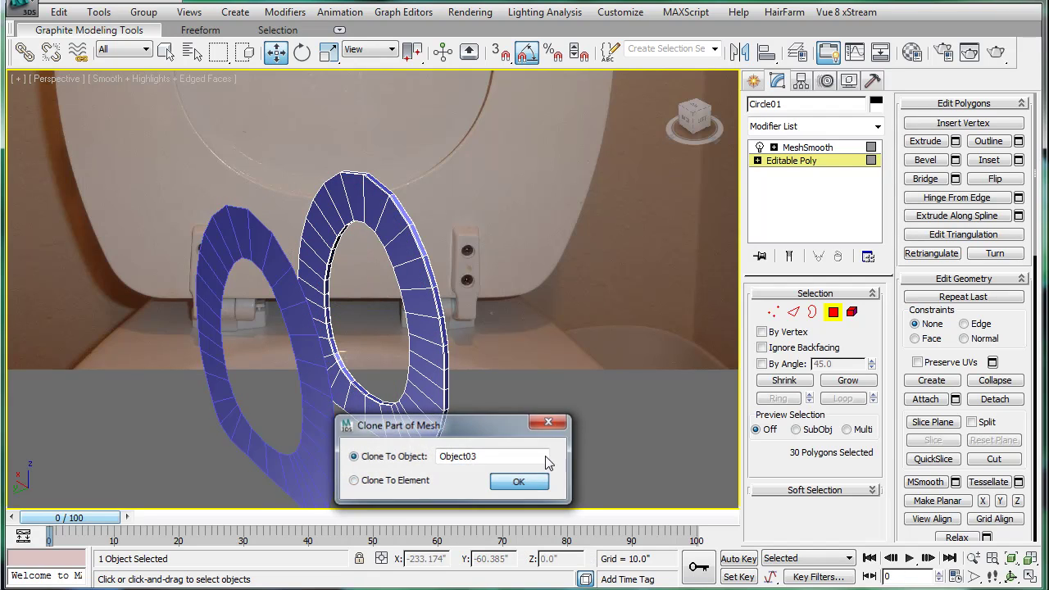
click(650, 292)
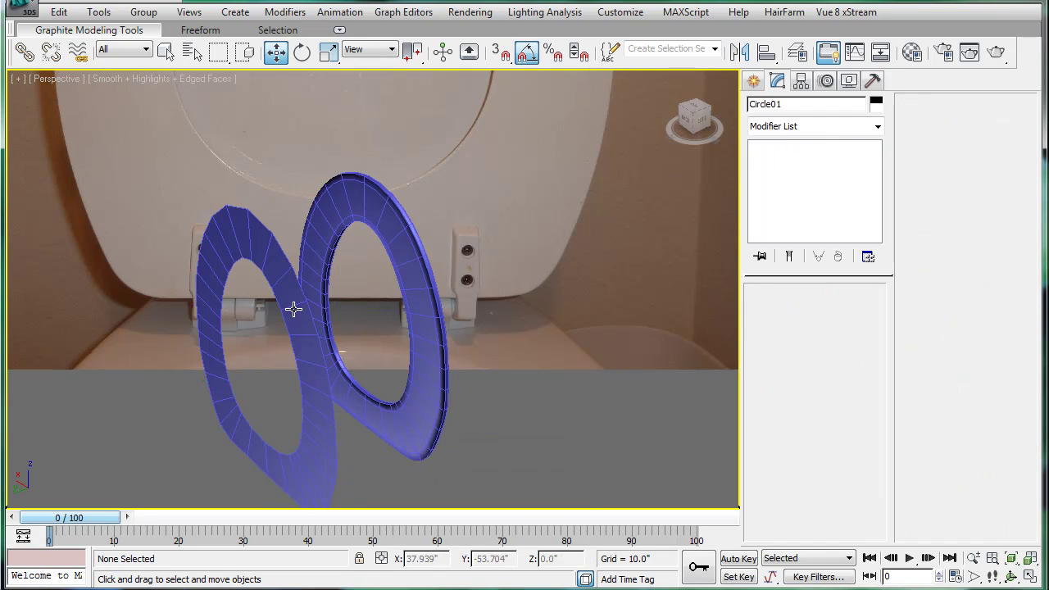
Step: Select the cloned face object and cap its inner oval border to close the centre hole
click(253, 251)
click(812, 311)
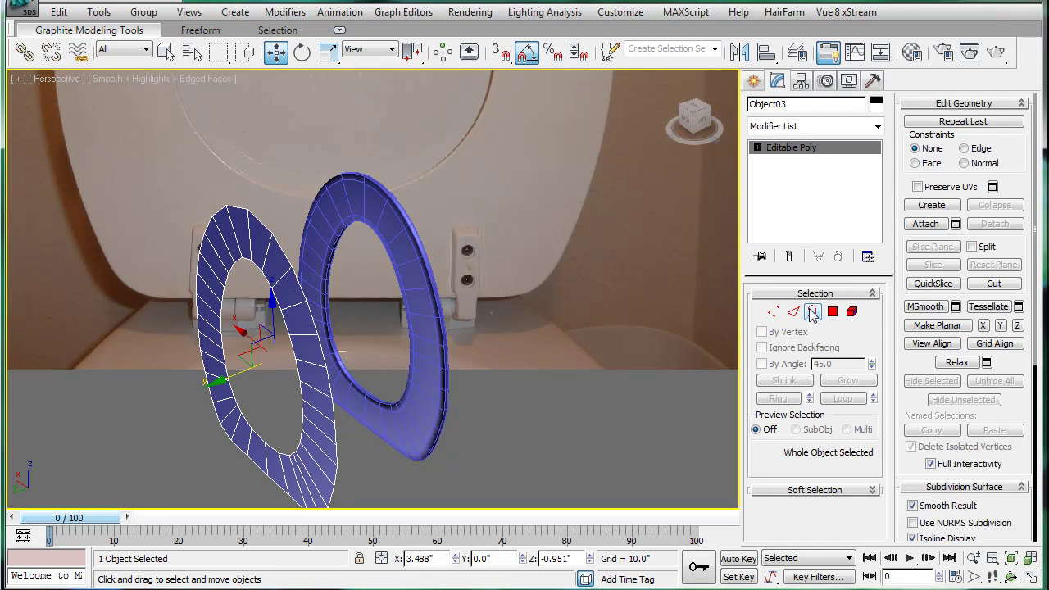
click(292, 312)
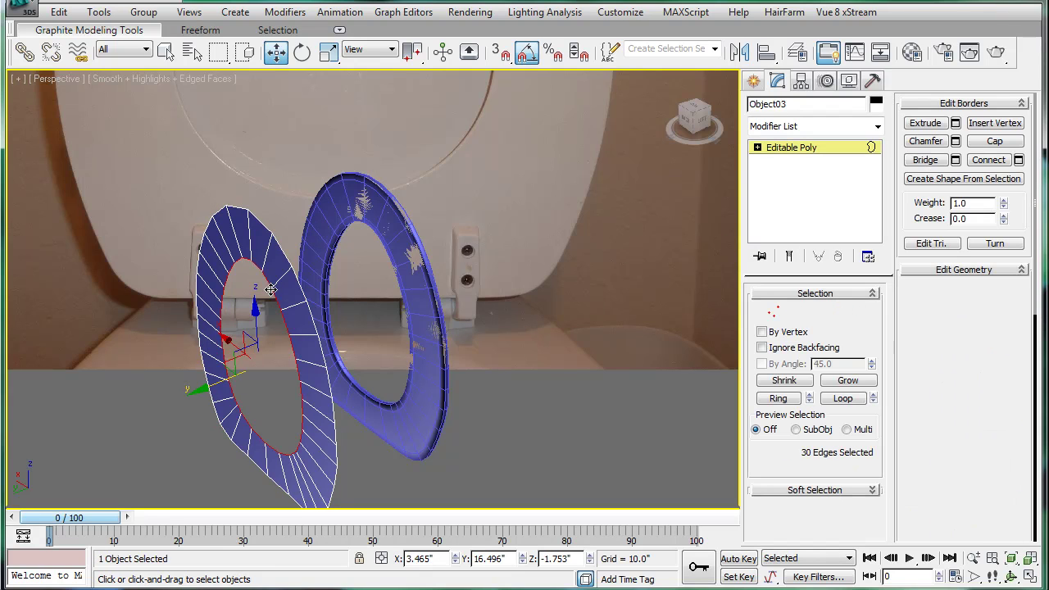
click(988, 145)
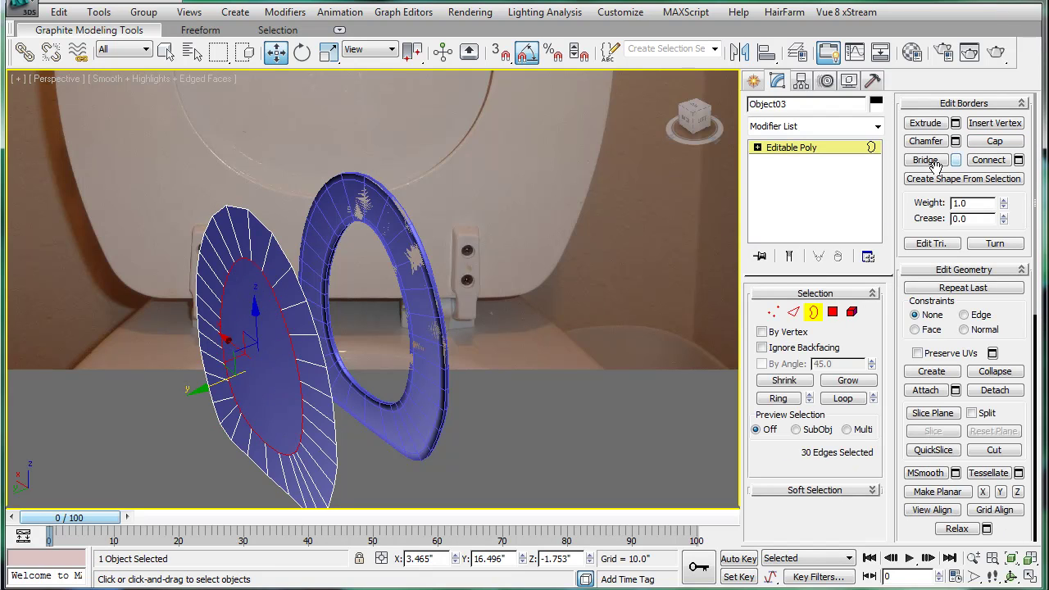
Step: Extrude all polygons of the capped clone by Local Normal with an extrusion height of 6.495"
ctrl+click(832, 312)
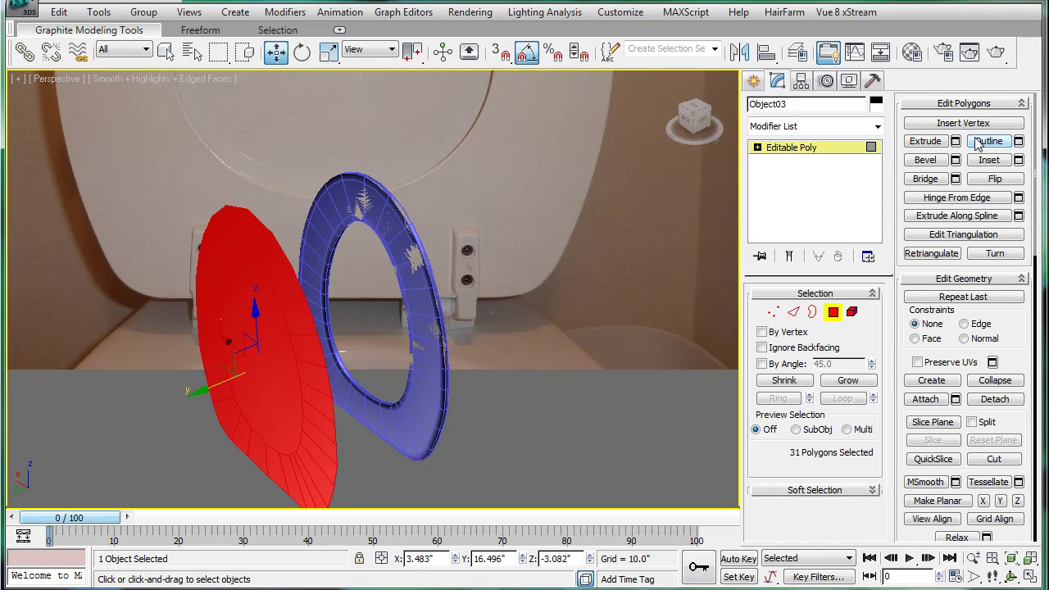
click(955, 141)
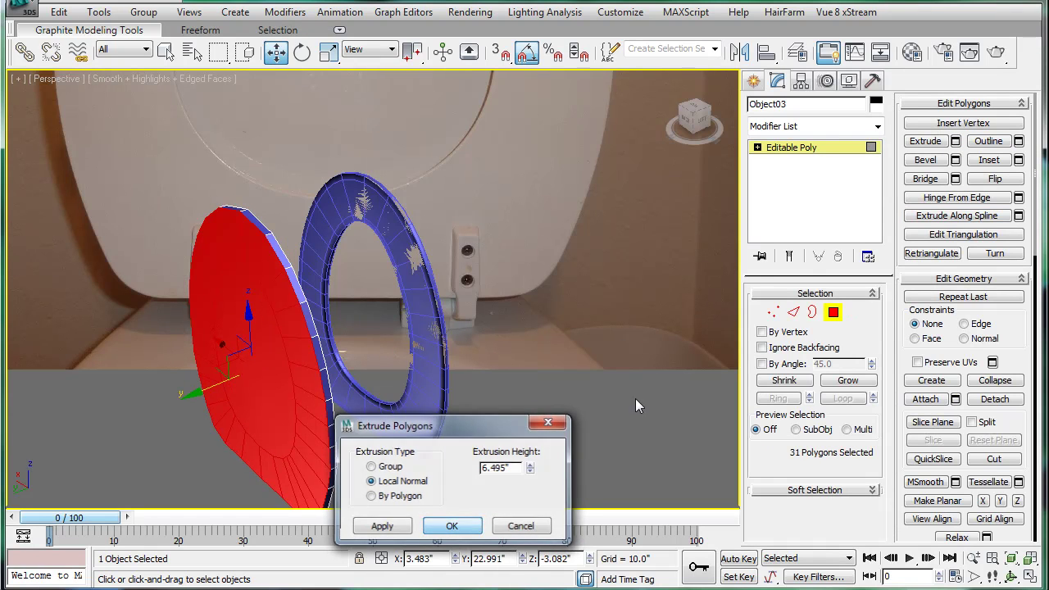
click(454, 526)
Step: Select the complete front and back outer edge loops around the extruded lid's rim
ctrl+click(789, 319)
alt+middle_drag(328, 311, 407, 302)
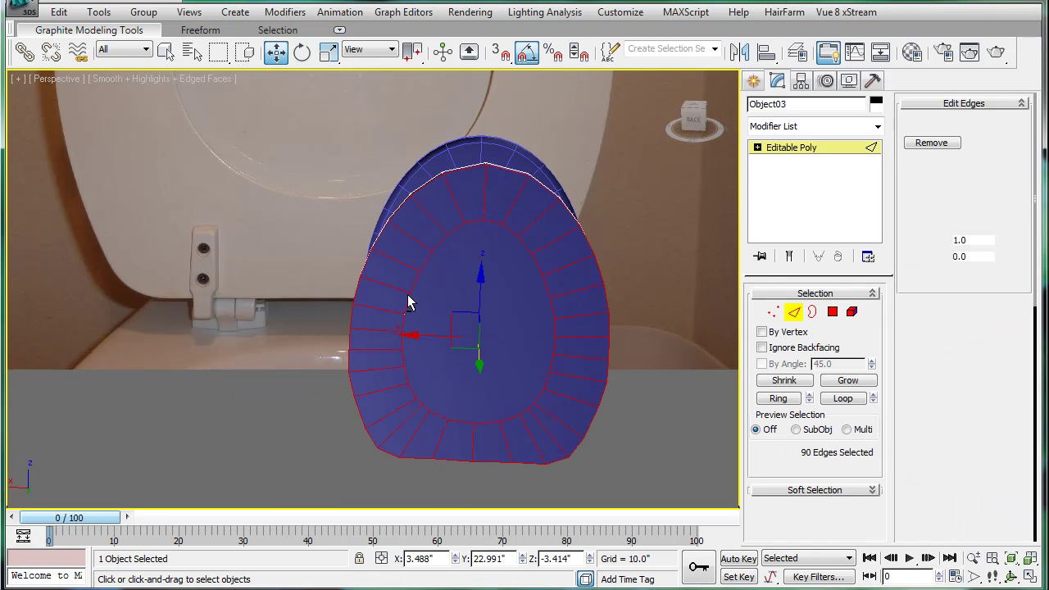
click(428, 187)
alt+middle_drag(428, 187, 482, 228)
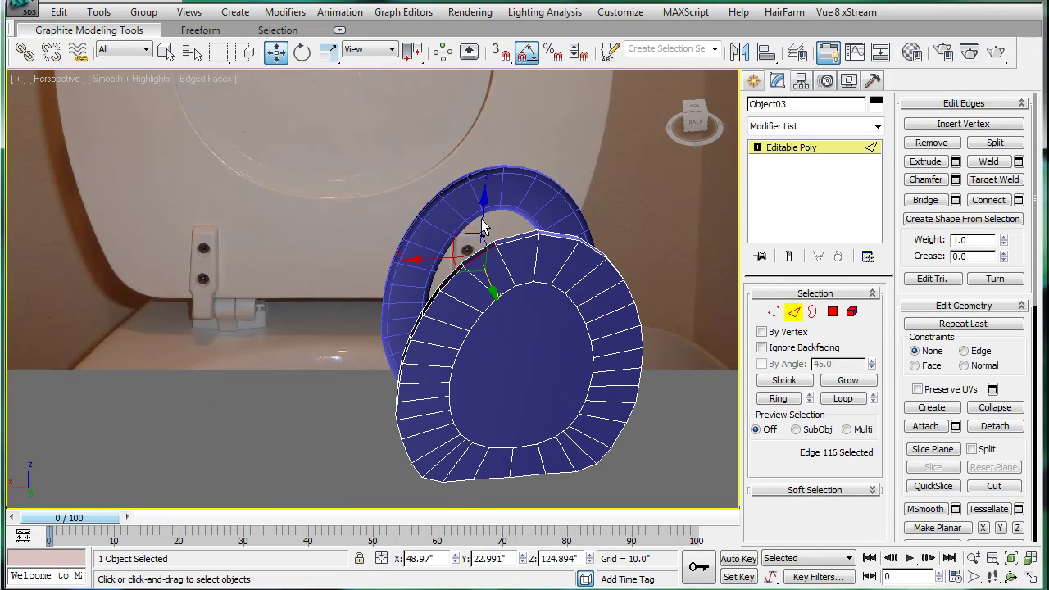
ctrl+click(507, 238)
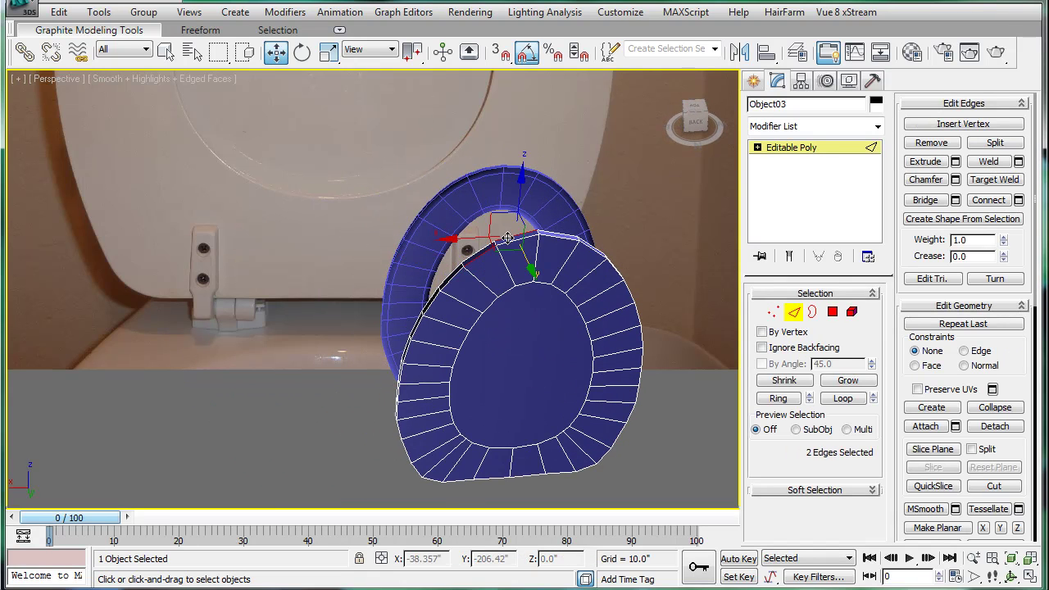
click(858, 400)
Step: Chamfer the selected rim edge loops by 0.73" with 1 segment
click(947, 182)
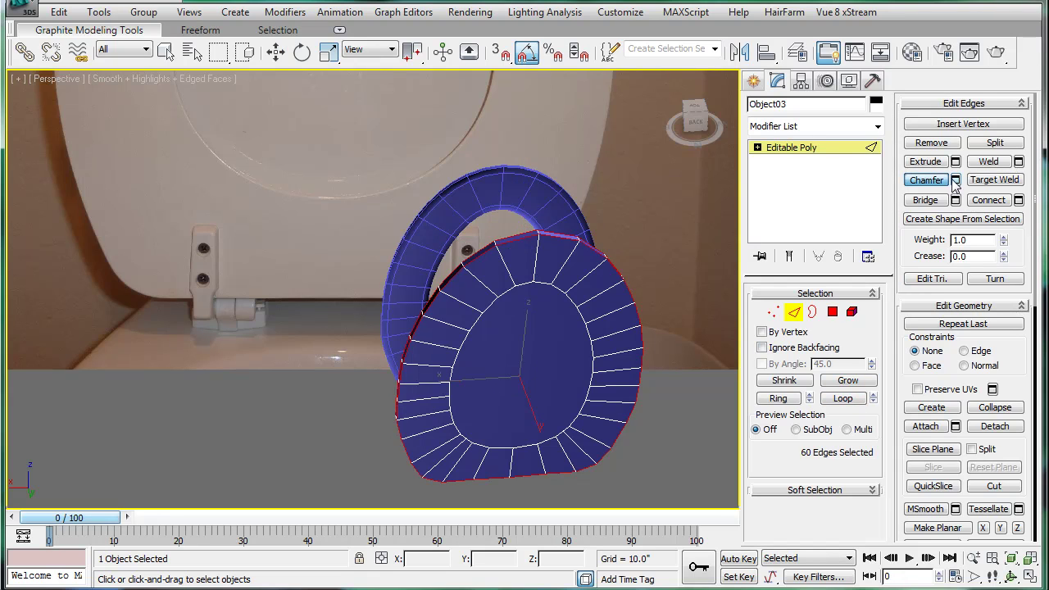
click(941, 181)
click(955, 180)
middle_drag(626, 283, 596, 288)
scroll(586, 290, up, 3)
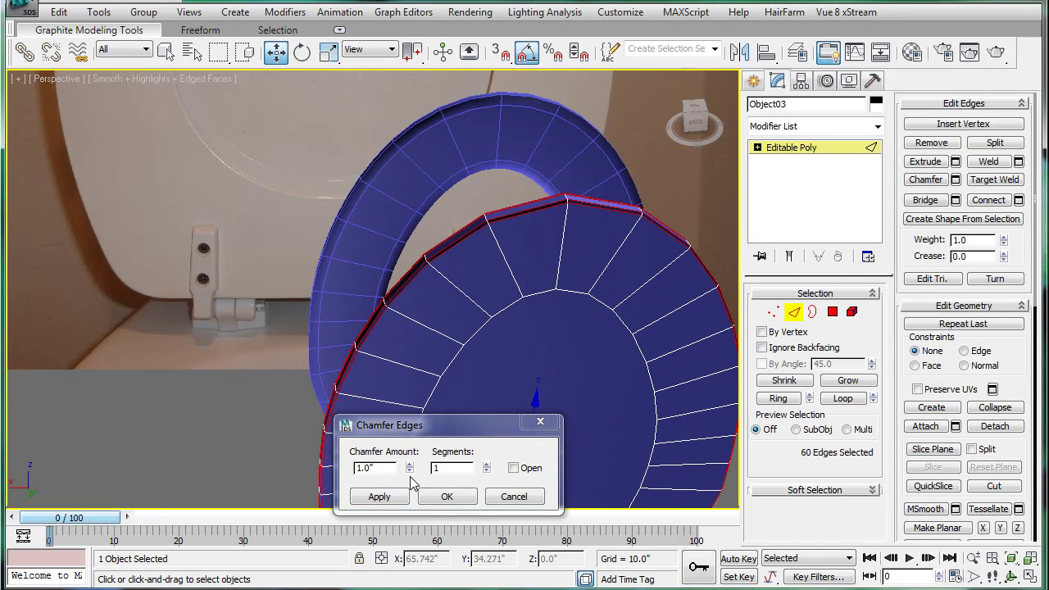
click(411, 466)
drag(411, 473, 425, 476)
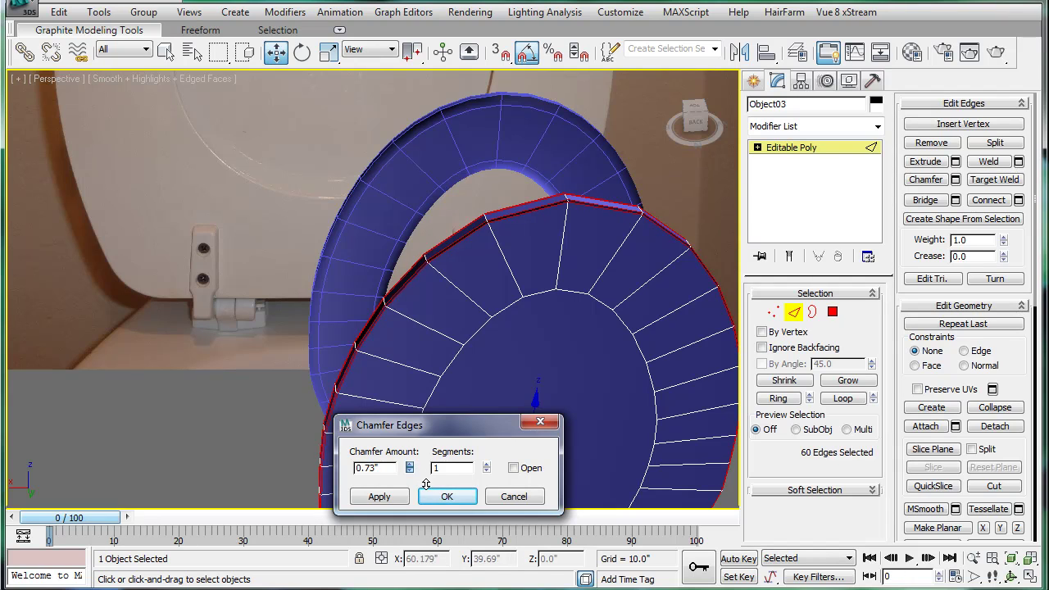
click(447, 495)
Step: Leave edge editing, add a MeshSmooth modifier to the lid, and check the shaded result without edged faces
click(804, 147)
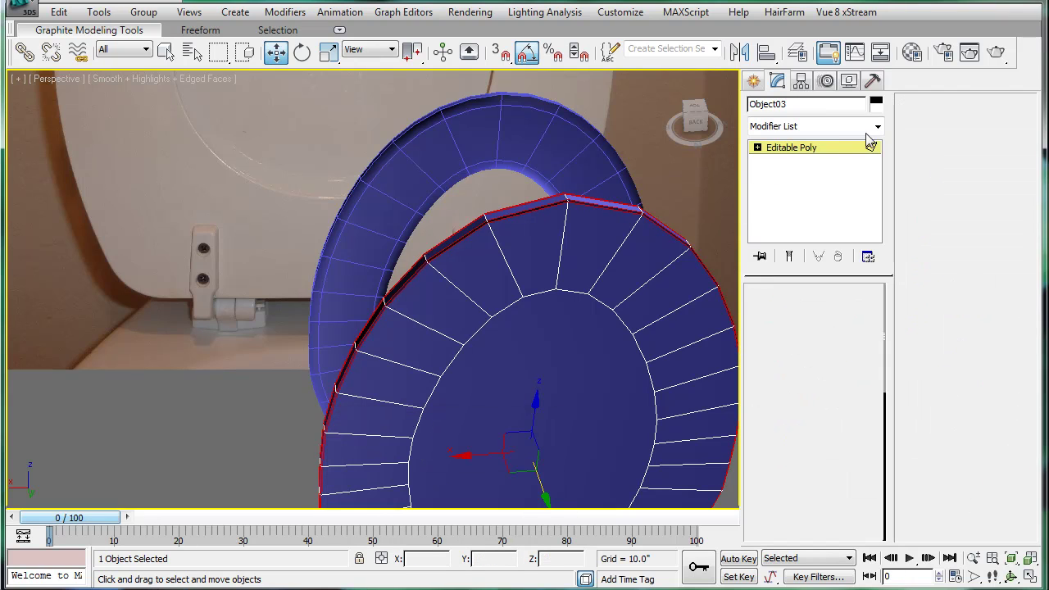
click(878, 129)
drag(878, 164, 878, 386)
click(799, 235)
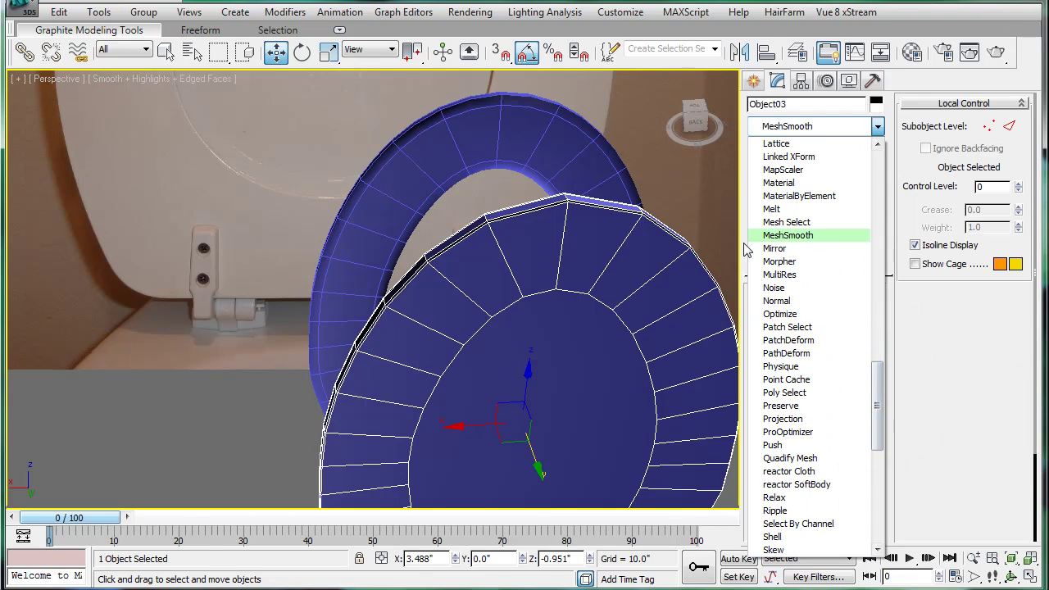
middle_drag(636, 246, 584, 259)
scroll(584, 259, down, 4)
scroll(593, 304, up, 2)
key(F4)
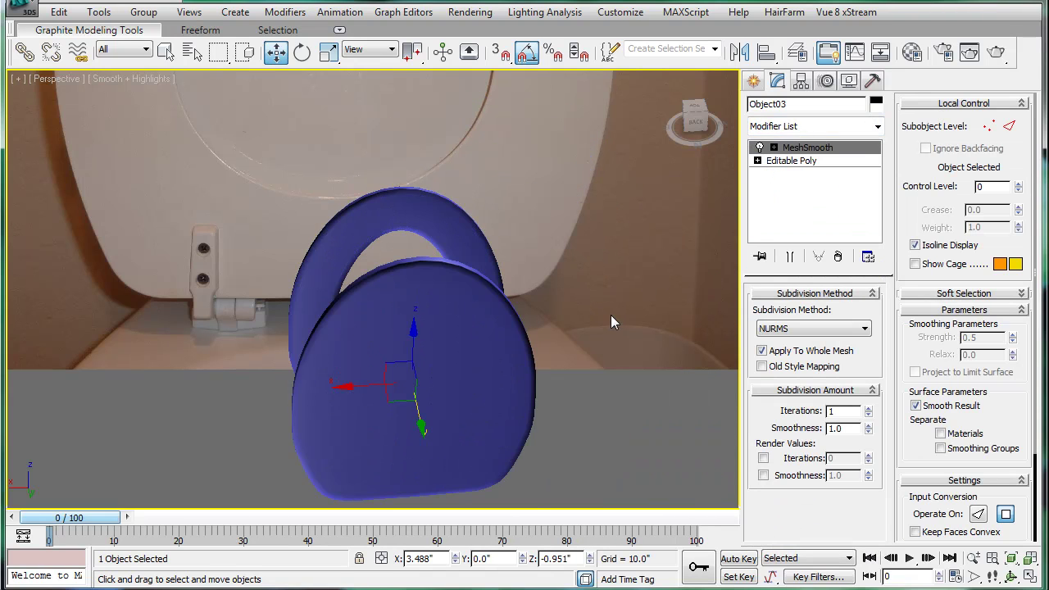
alt+middle_drag(611, 314, 401, 324)
Step: Return to the lid's Editable Poly and cap the open border on the side facing the seat ring
click(811, 163)
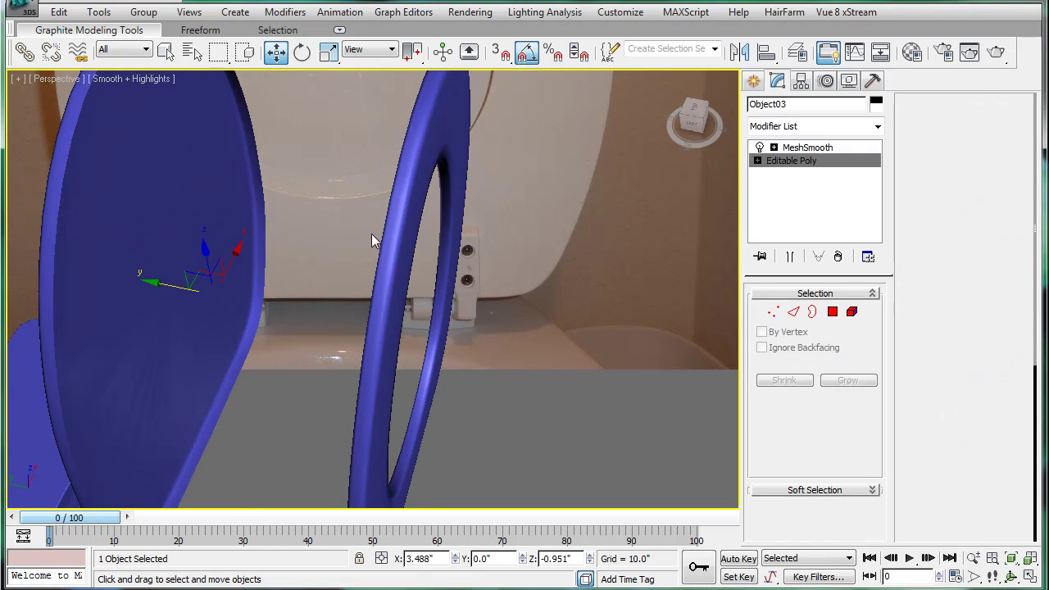
alt+middle_drag(371, 233, 505, 279)
click(812, 314)
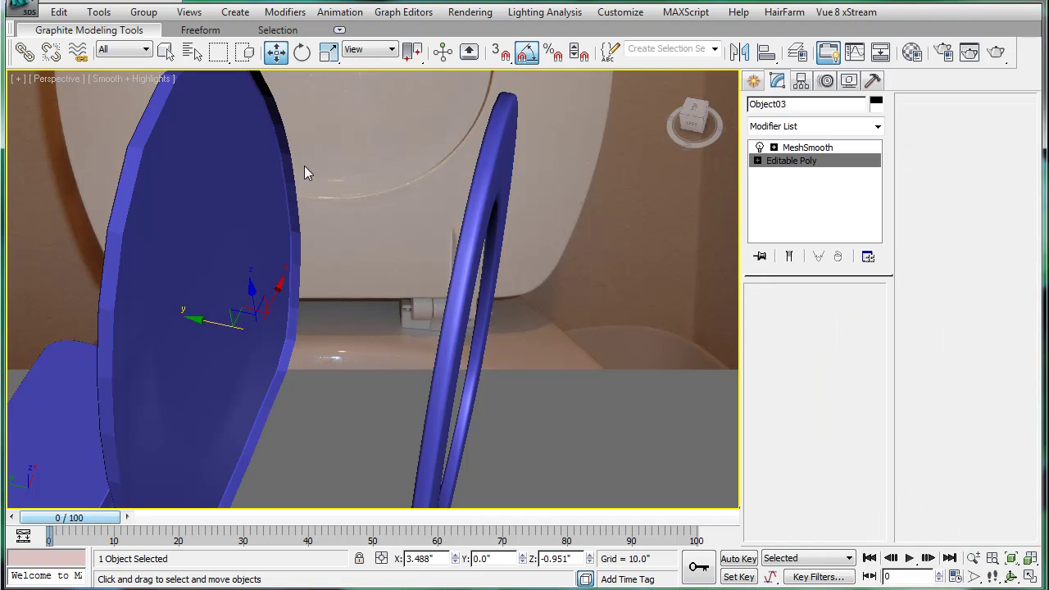
click(312, 164)
alt+middle_drag(316, 160, 541, 264)
key(F3)
scroll(337, 220, up, 4)
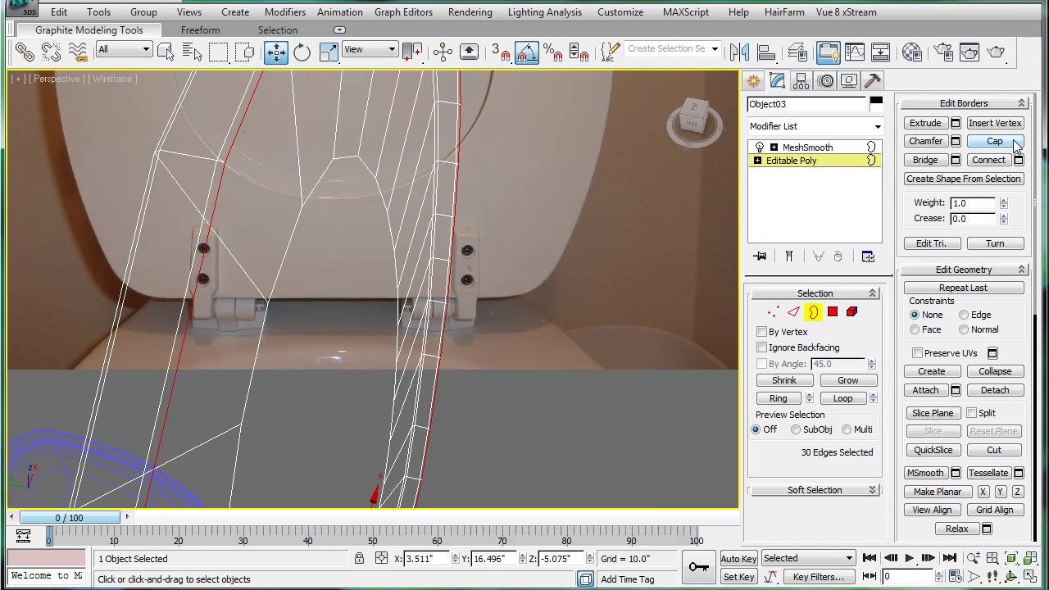
key(F3)
alt+middle_drag(312, 283, 322, 312)
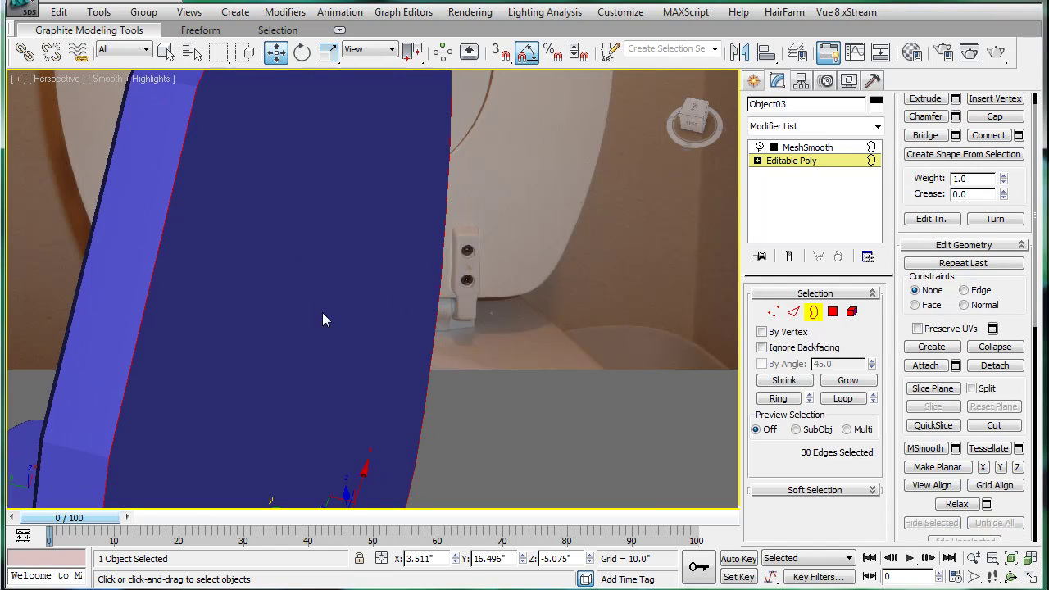
Step: Select all polygons of the lid face pointing away from the seat ring and scale them uniformly to 99 percent
key(4)
scroll(344, 379, down, 3)
key(f)
key(r)
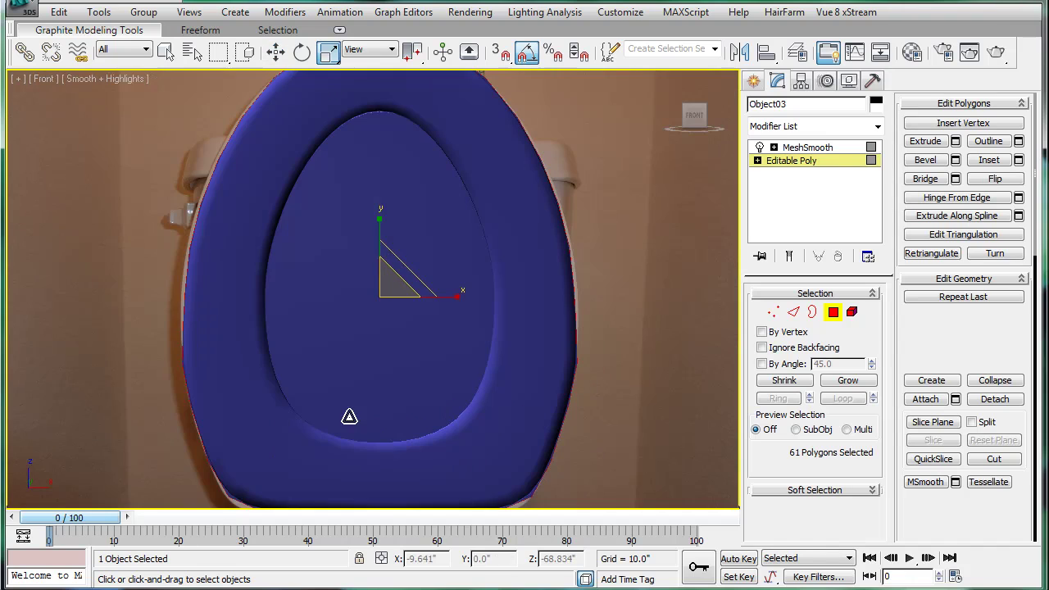
alt+middle_drag(456, 267, 349, 304)
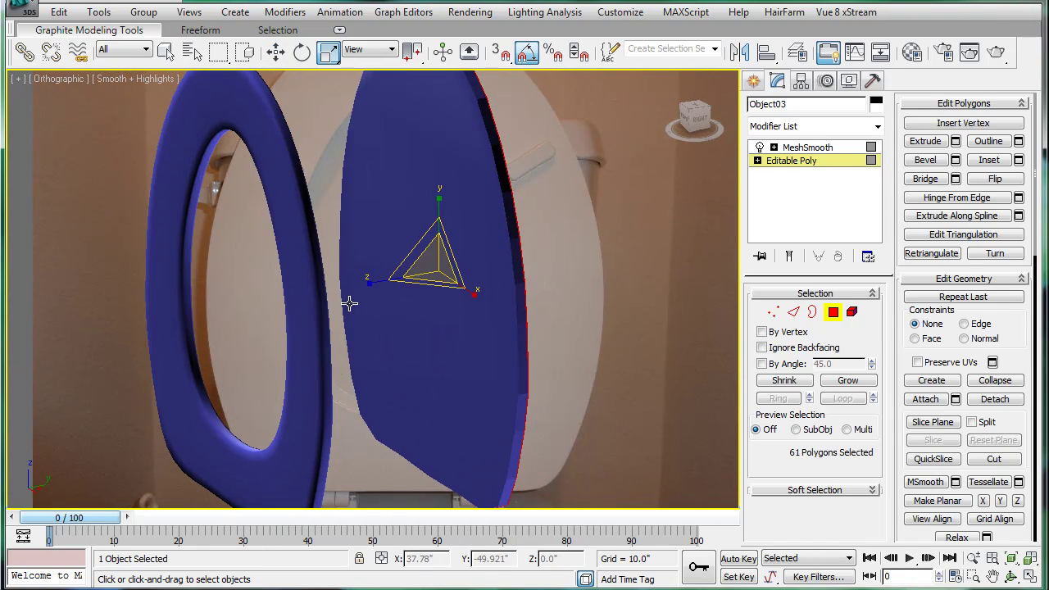
key(p)
scroll(508, 258, down, 3)
alt+middle_drag(483, 269, 401, 300)
scroll(358, 273, up, 5)
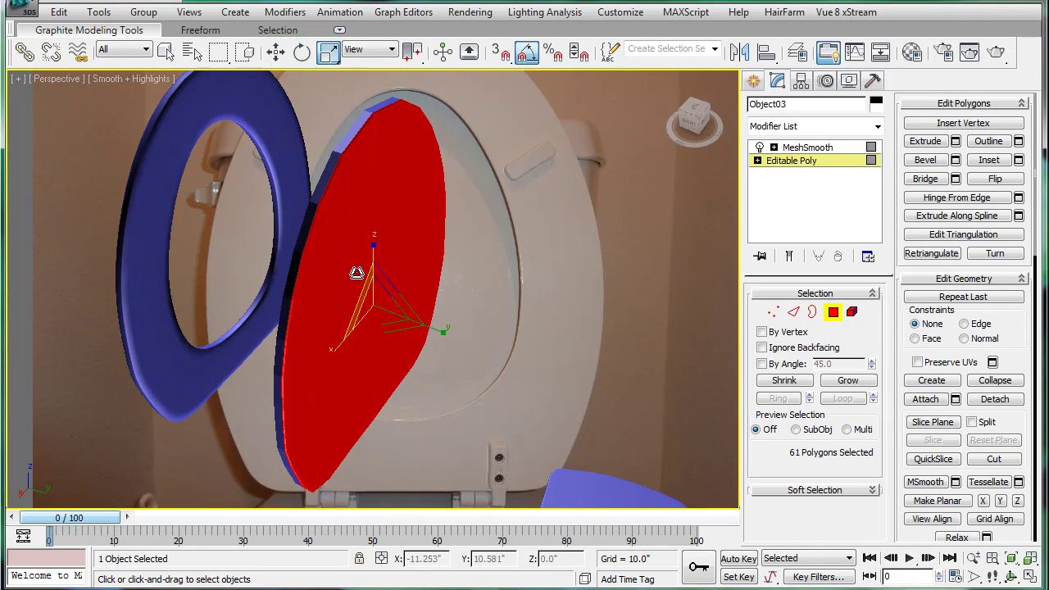
click(357, 258)
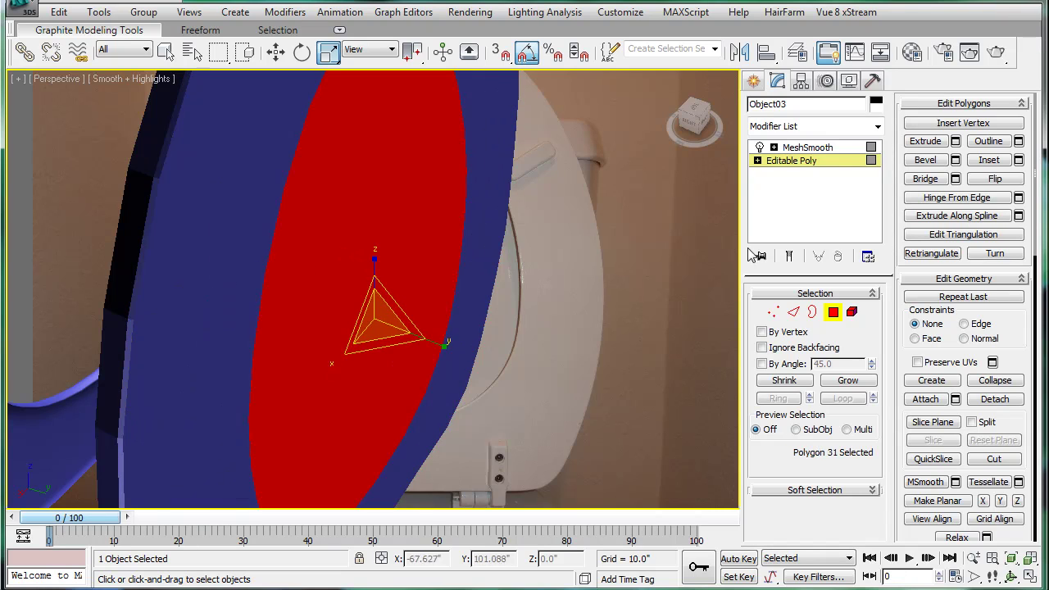
click(848, 382)
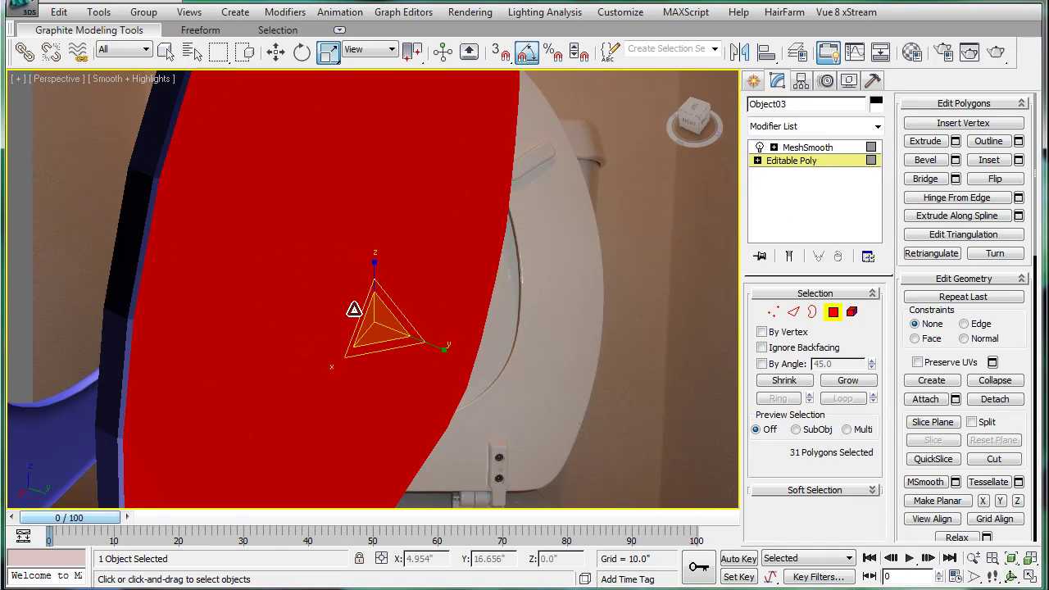
drag(373, 318, 374, 322)
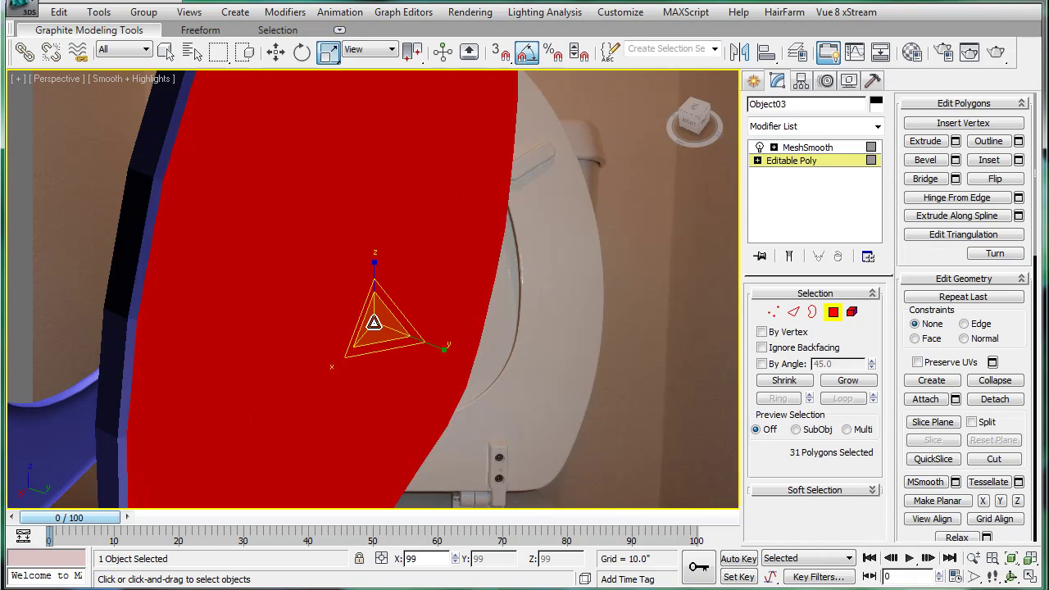
Step: Return to the MeshSmooth level and examine the lid's smoothed faces in wireframe and shaded display
click(808, 147)
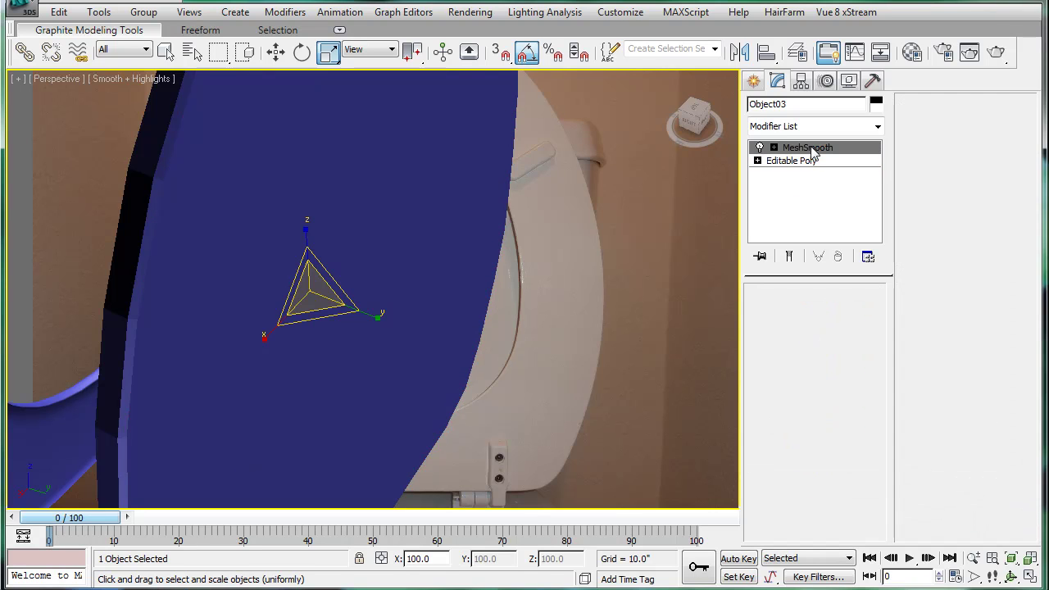
key(F3)
scroll(403, 241, down, 1)
scroll(407, 242, up, 1)
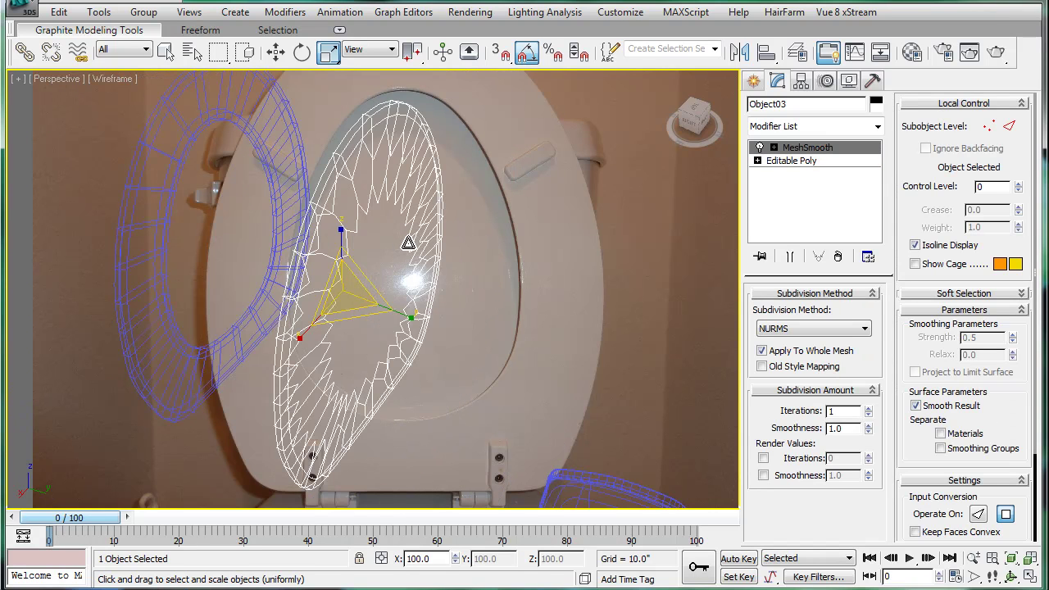
key(F3)
click(659, 227)
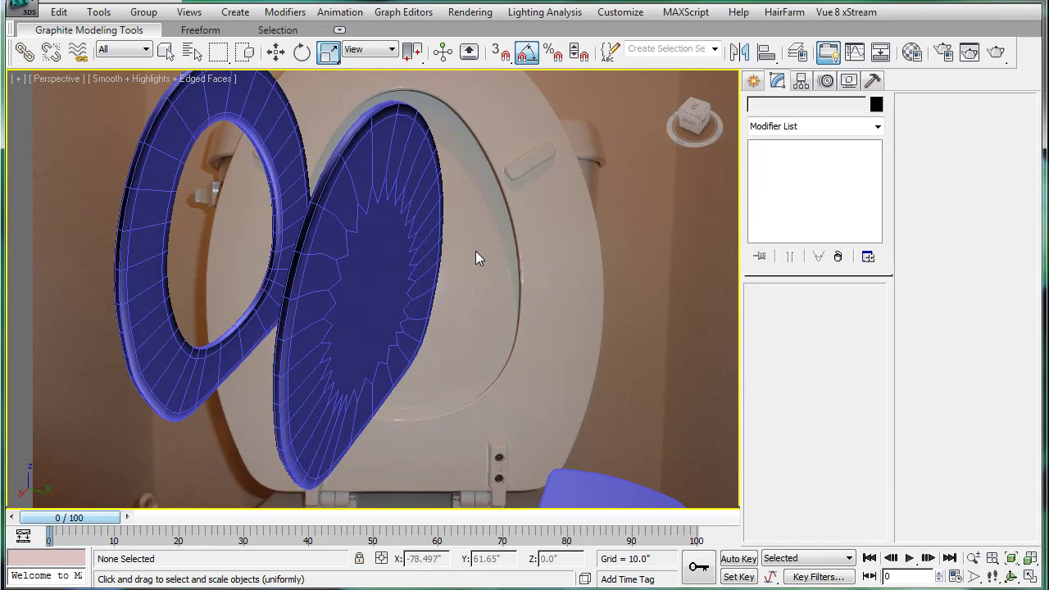
key(F4)
alt+middle_drag(469, 264, 543, 262)
click(420, 248)
click(420, 248)
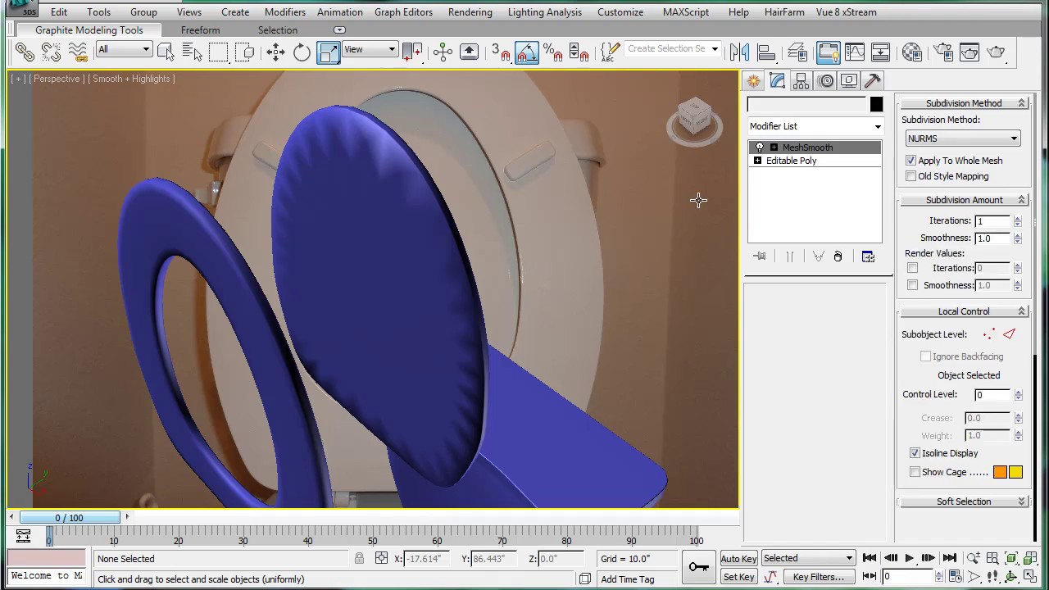
Step: Inset the single large polygon on the lid's side facing the seat ring to form a narrow border of faces
click(797, 162)
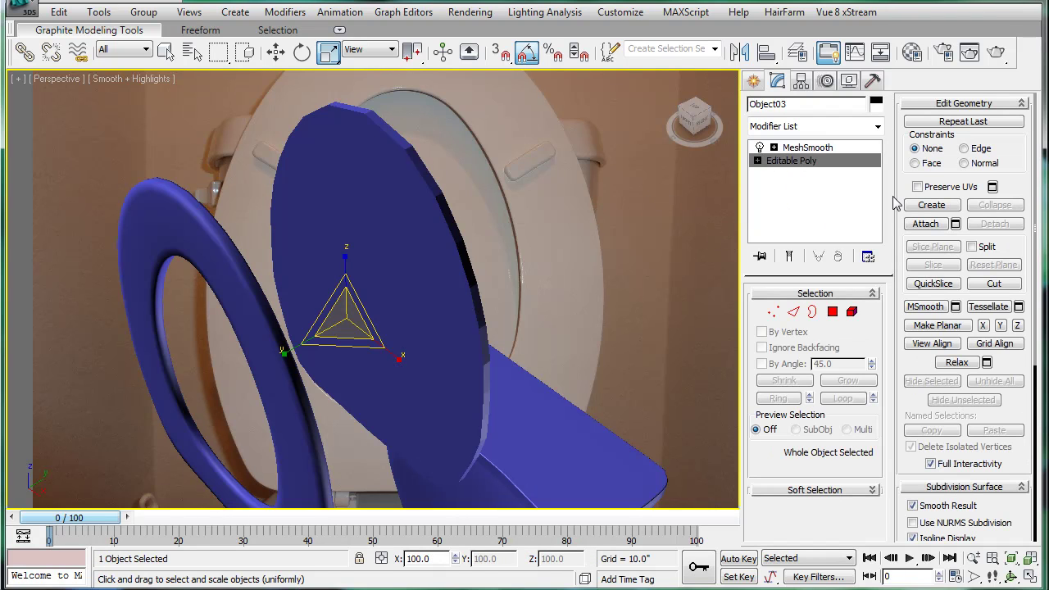
key(F4)
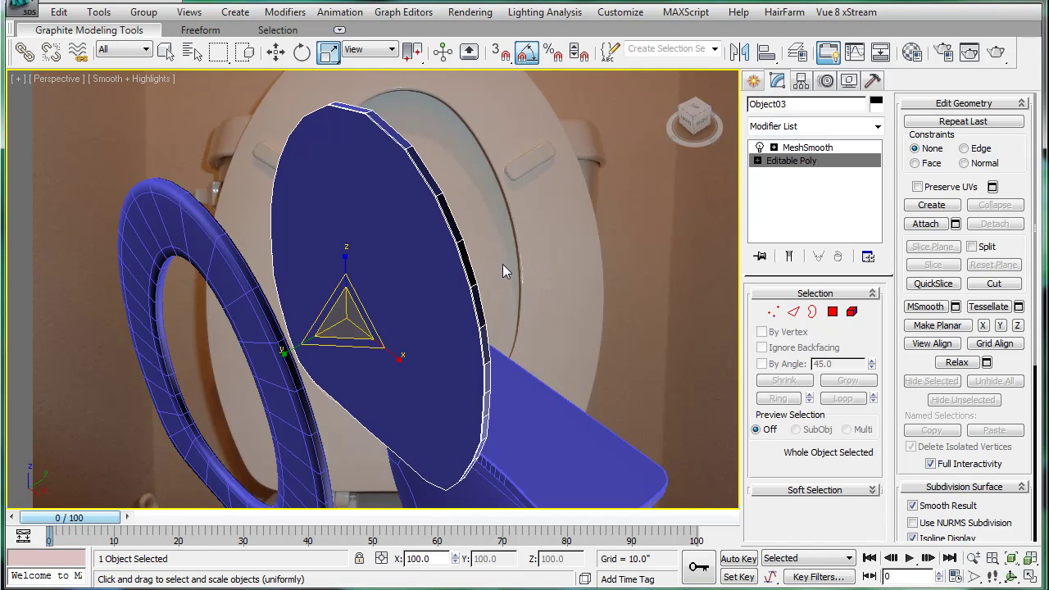
click(832, 311)
click(418, 269)
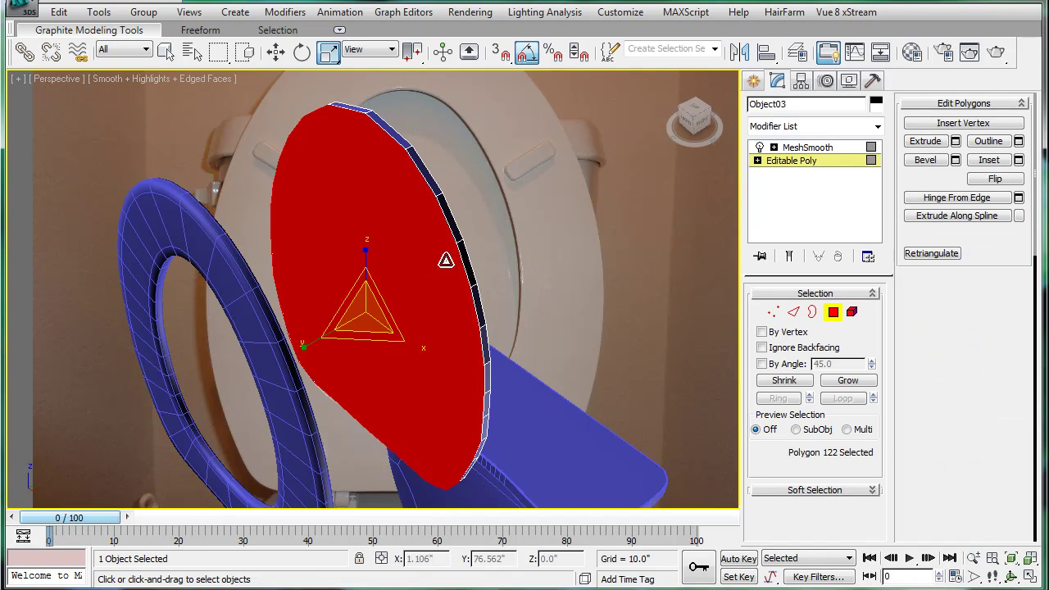
click(988, 161)
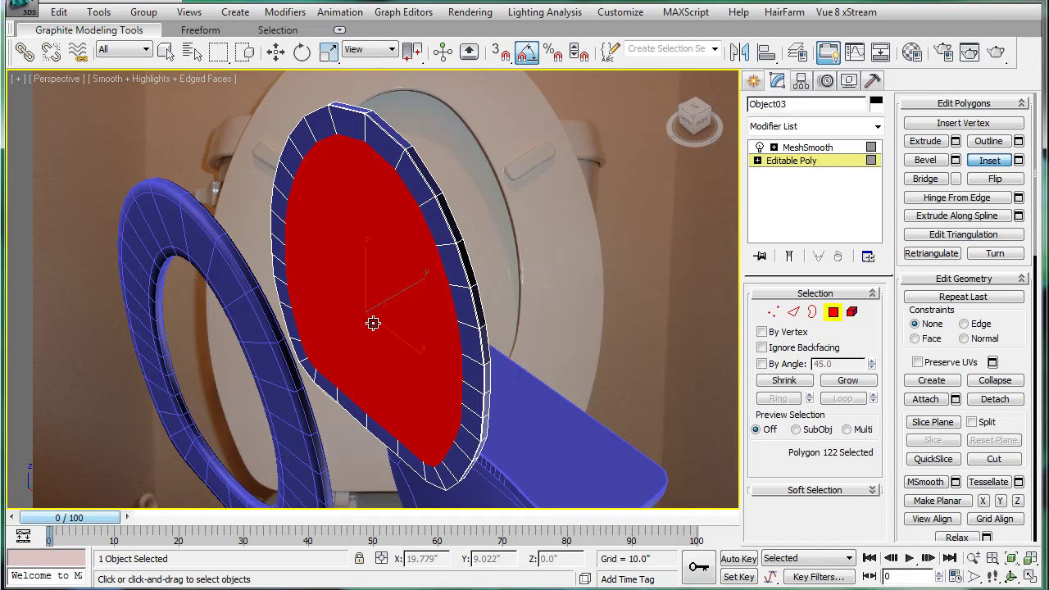
Step: Return to the MeshSmooth level, hide the edged faces, and view the lid, ring and bowl from the Top
click(800, 148)
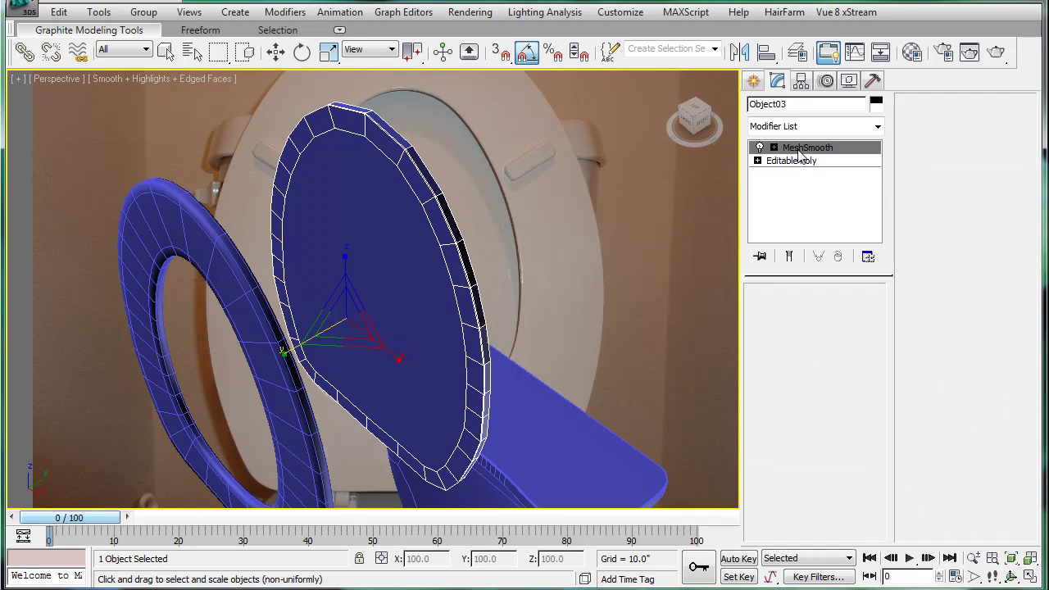
key(F4)
scroll(543, 264, down, 5)
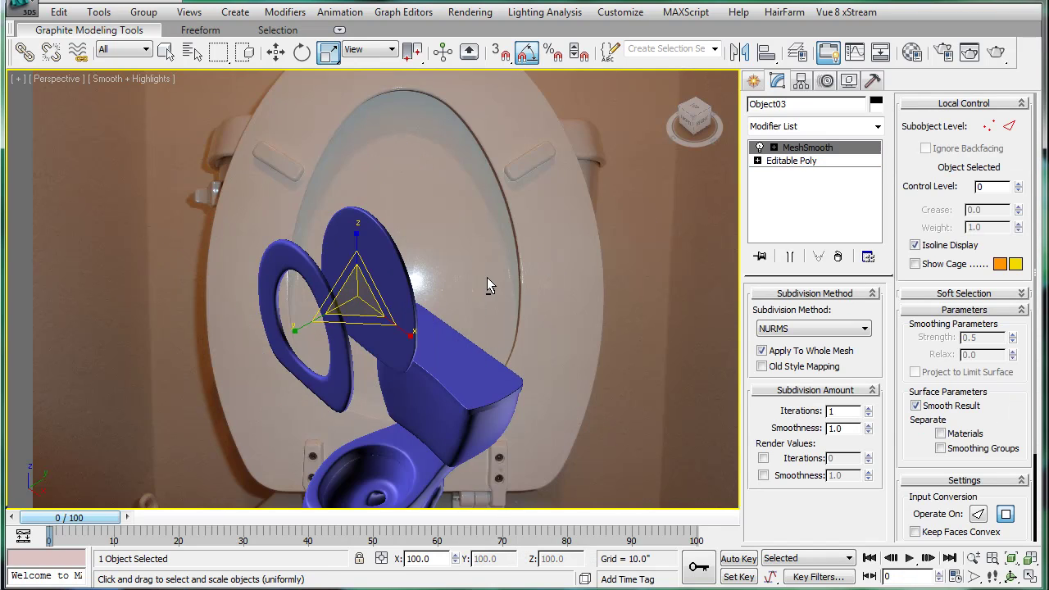
alt+middle_drag(486, 278, 381, 313)
key(t)
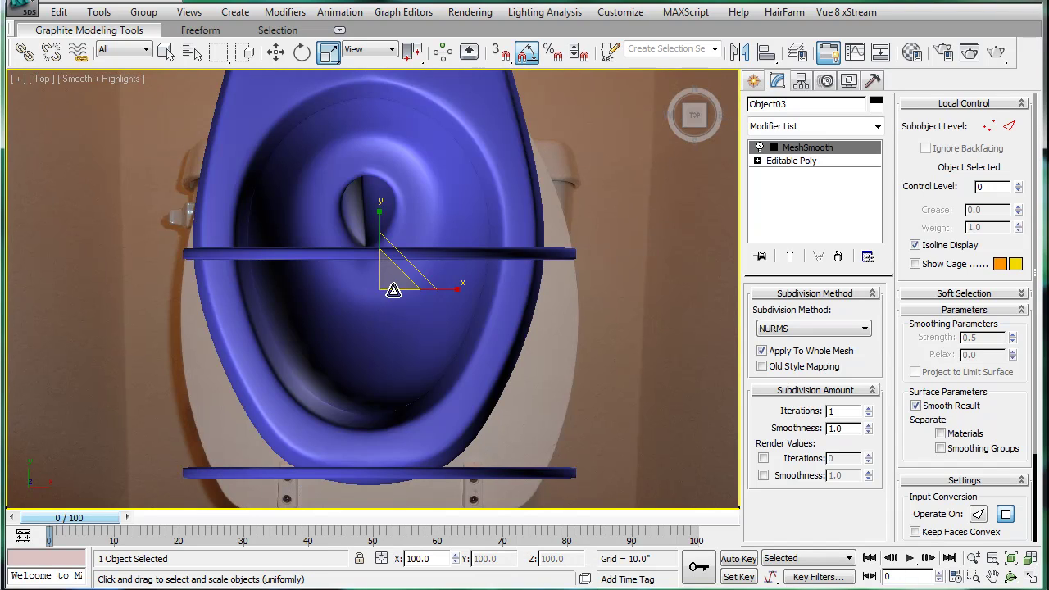
Step: Move the lid in the Top view against the seat ring, leaving only a thin gap between them
key(w)
drag(379, 247, 380, 338)
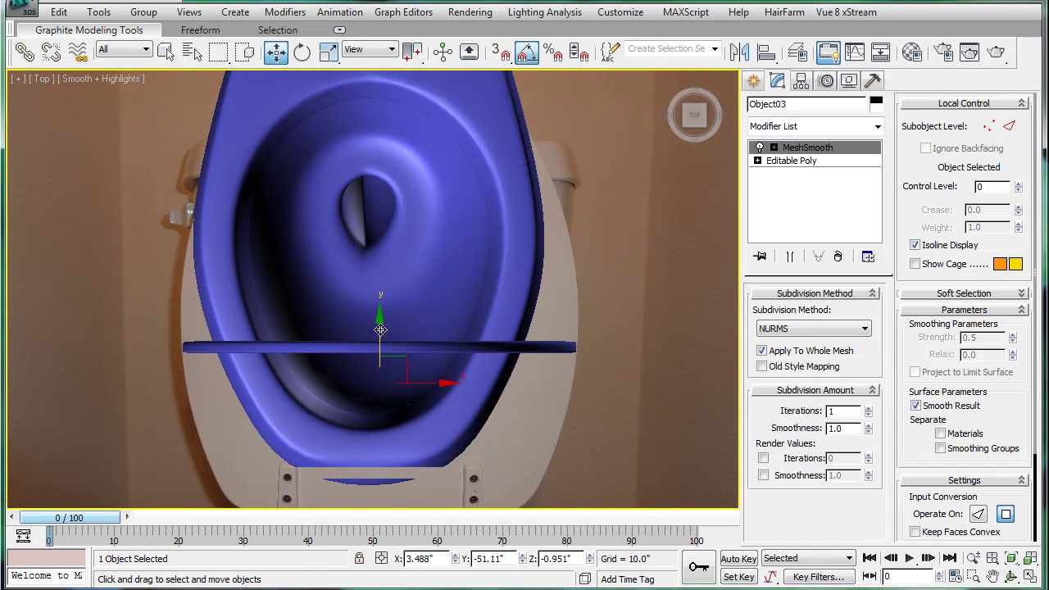
middle_drag(379, 337, 375, 271)
drag(376, 278, 389, 384)
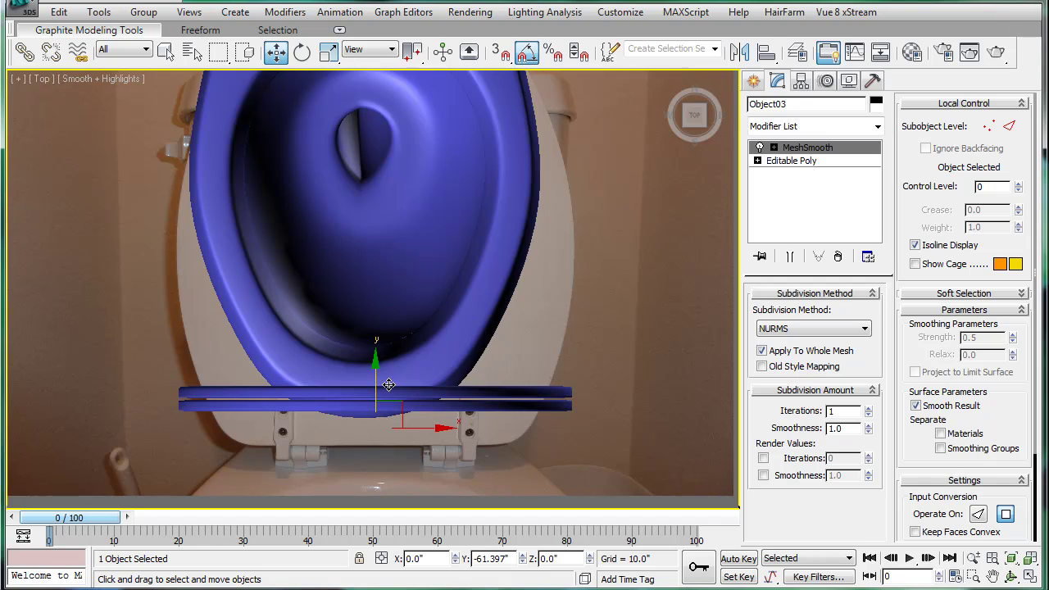
Step: Select the lid and the seat ring together and rotate them to lie flat with the lid facing up
key(p)
alt+middle_drag(459, 286, 425, 281)
alt+middle_drag(497, 229, 516, 187)
drag(437, 146, 376, 238)
alt+middle_drag(398, 250, 428, 246)
key(e)
drag(433, 223, 491, 264)
Step: Move the lid and seat ring in the Top view over the bowl opening, using wireframe display
key(t)
middle_drag(457, 249, 416, 261)
scroll(433, 218, down, 3)
scroll(416, 266, up, 1)
key(w)
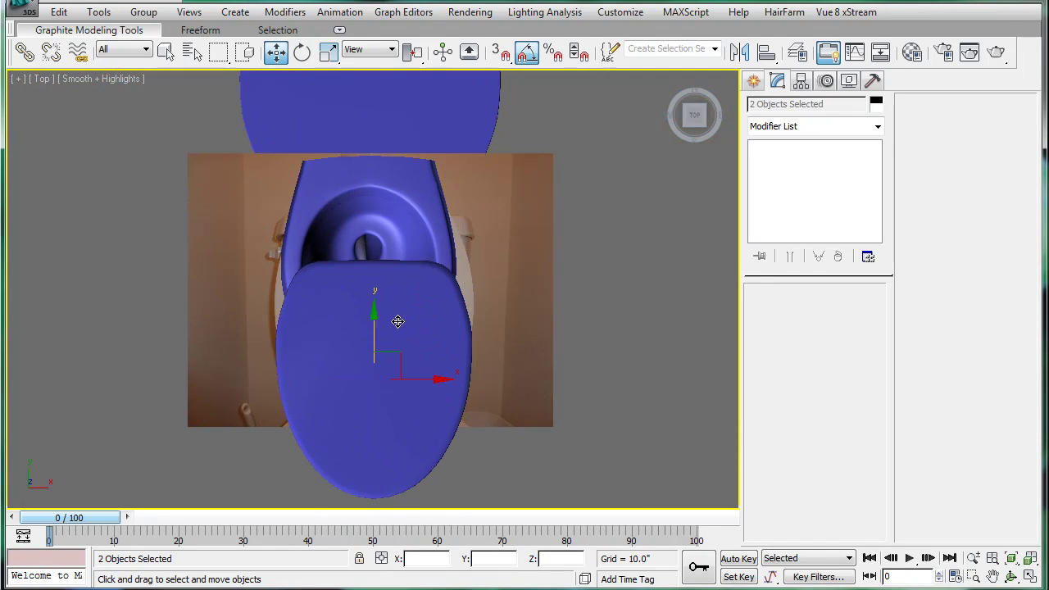
key(F3)
drag(376, 329, 370, 231)
scroll(370, 231, up, 3)
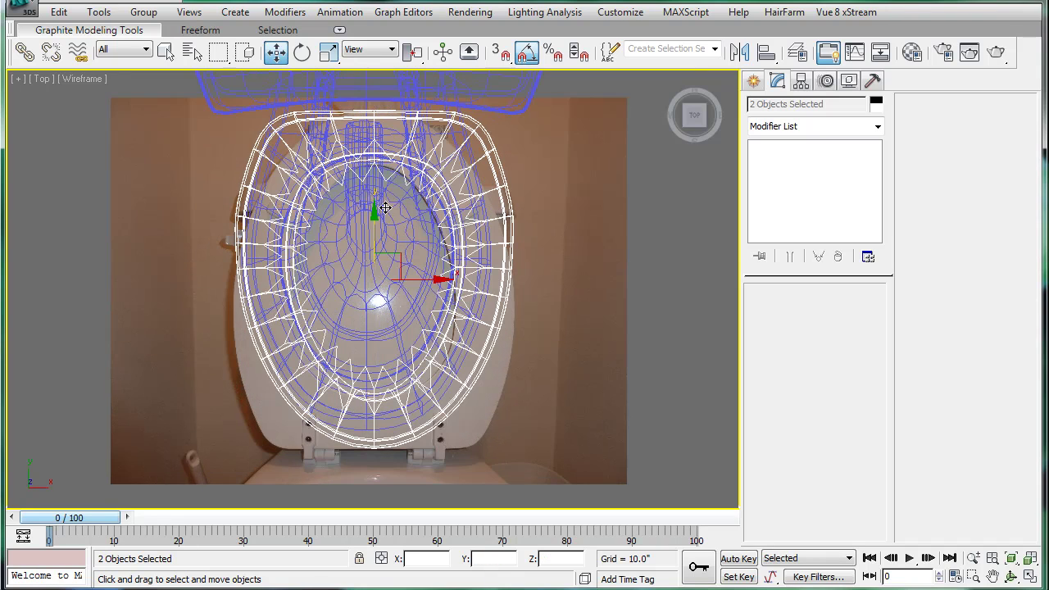
Step: Scale the lid and seat ring uniformly to about 86 percent to match the bowl's rim
drag(433, 322, 390, 316)
key(r)
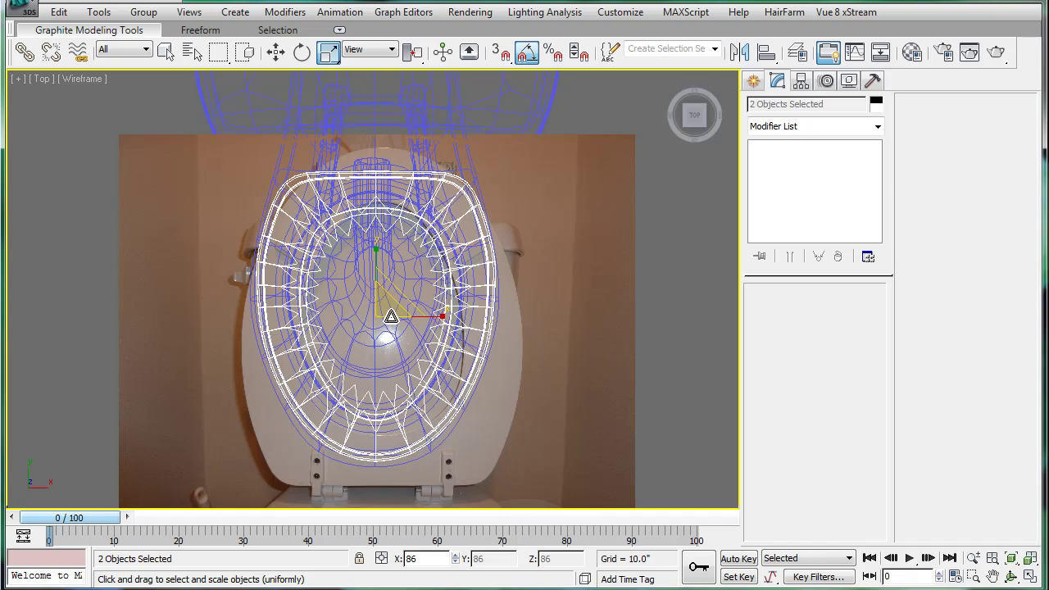
drag(390, 317, 391, 315)
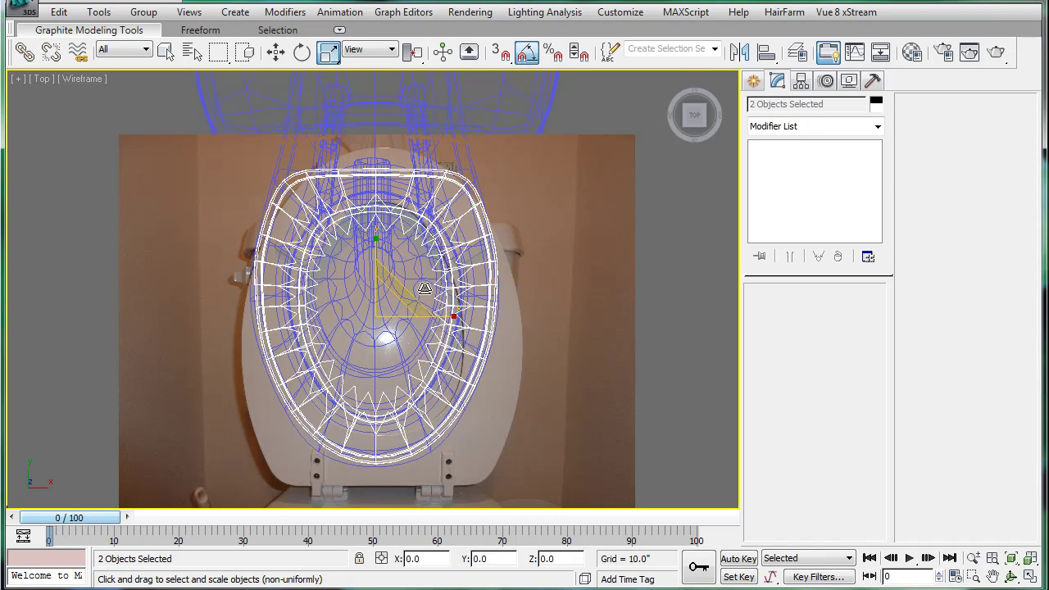
Step: Restore shaded display in Perspective and lower the lid and seat ring along Z toward the bowl
key(p)
key(F3)
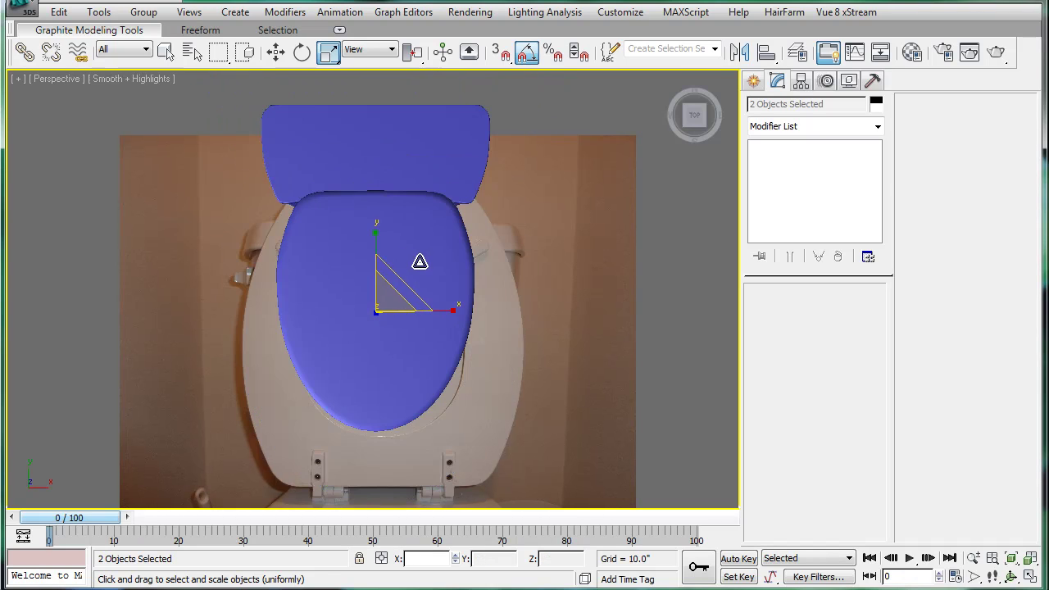
mouse_move(417, 263)
alt+middle_down()
mouse_move(431, 213)
mouse_move(417, 227)
mouse_move(370, 187)
alt+middle_up()
key(w)
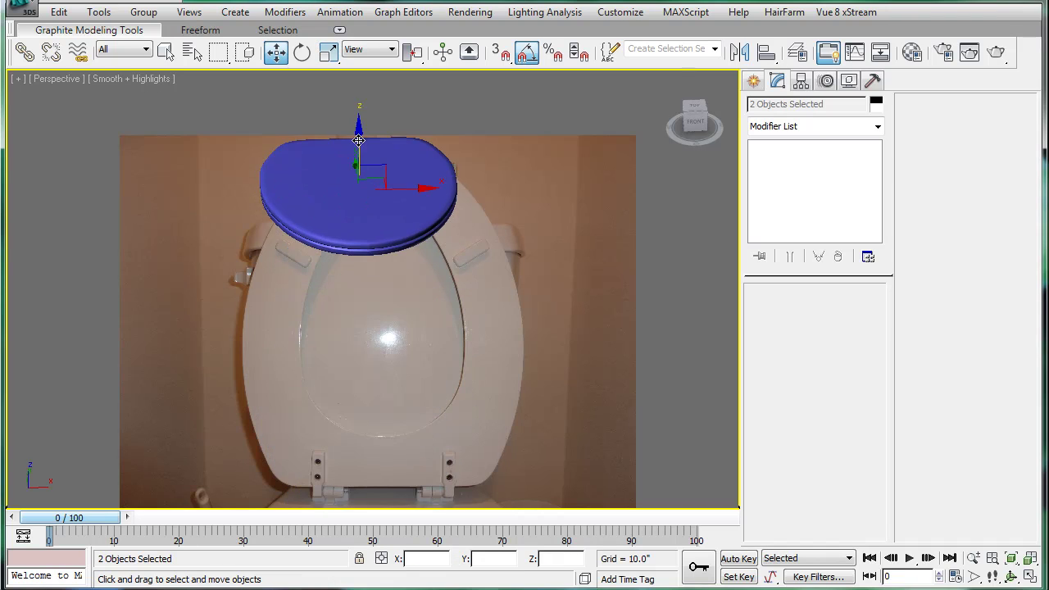
drag(358, 142, 371, 179)
alt+middle_drag(365, 187, 390, 238)
Step: Lower the lid and seat ring in the Front view to rest just above the bowl rim, and check the fit in Perspective
key(f)
scroll(400, 316, down, 5)
scroll(389, 242, up, 3)
middle_drag(374, 325, 393, 235)
scroll(393, 236, up, 1)
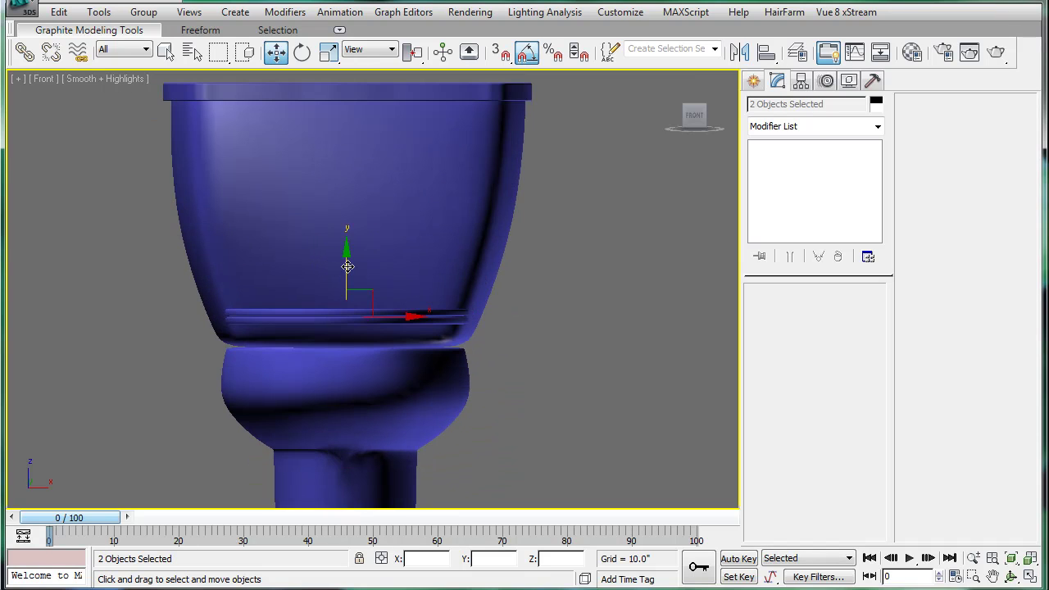
drag(348, 266, 351, 289)
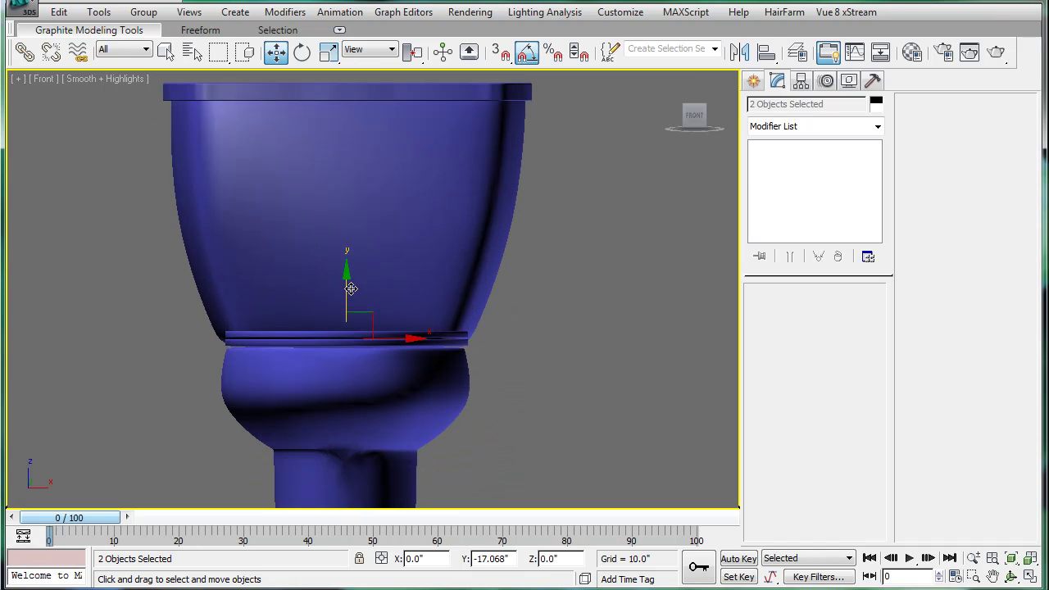
scroll(365, 270, down, 3)
key(p)
alt+middle_drag(353, 243, 398, 313)
Step: Move only the lid's pivot about 117.5 inches back in the Left view, to the lid's rear edge beside the tank
click(399, 315)
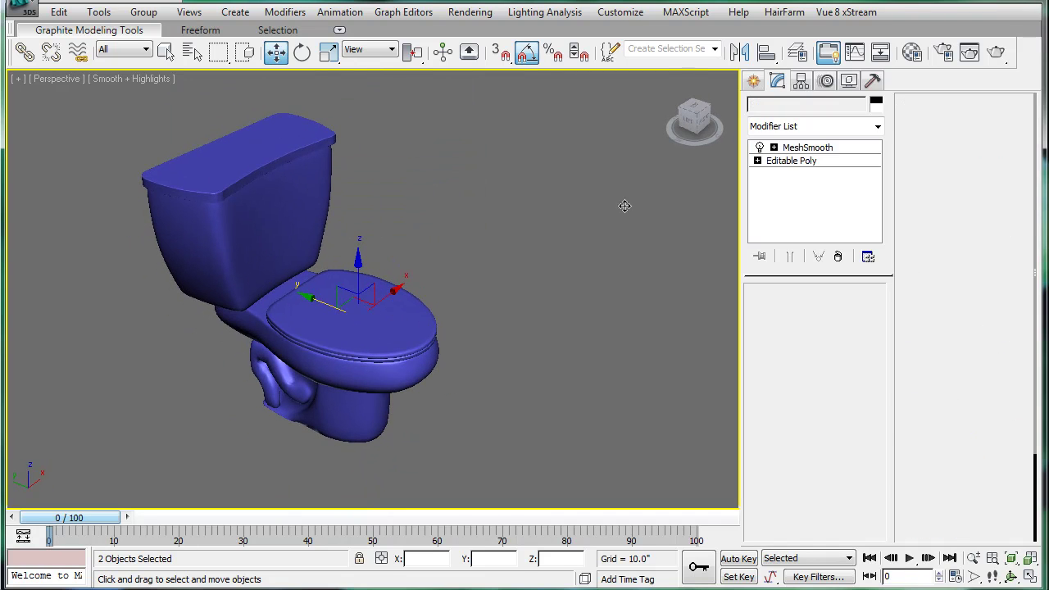
click(801, 82)
click(810, 187)
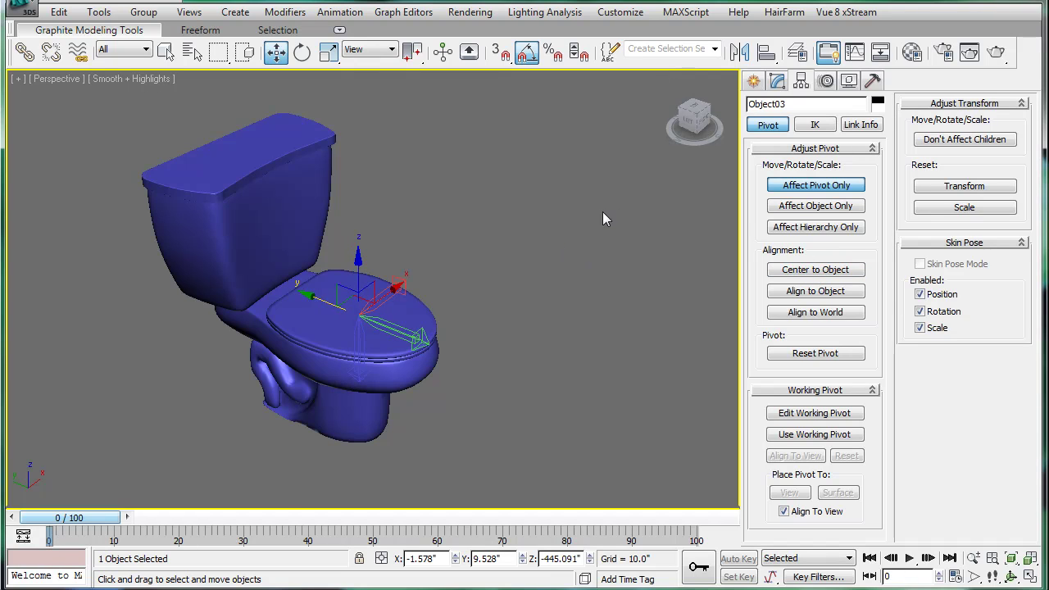
key(l)
scroll(477, 236, down, 1)
scroll(473, 239, down, 1)
middle_drag(454, 266, 470, 164)
scroll(459, 205, up, 1)
middle_drag(415, 321, 396, 212)
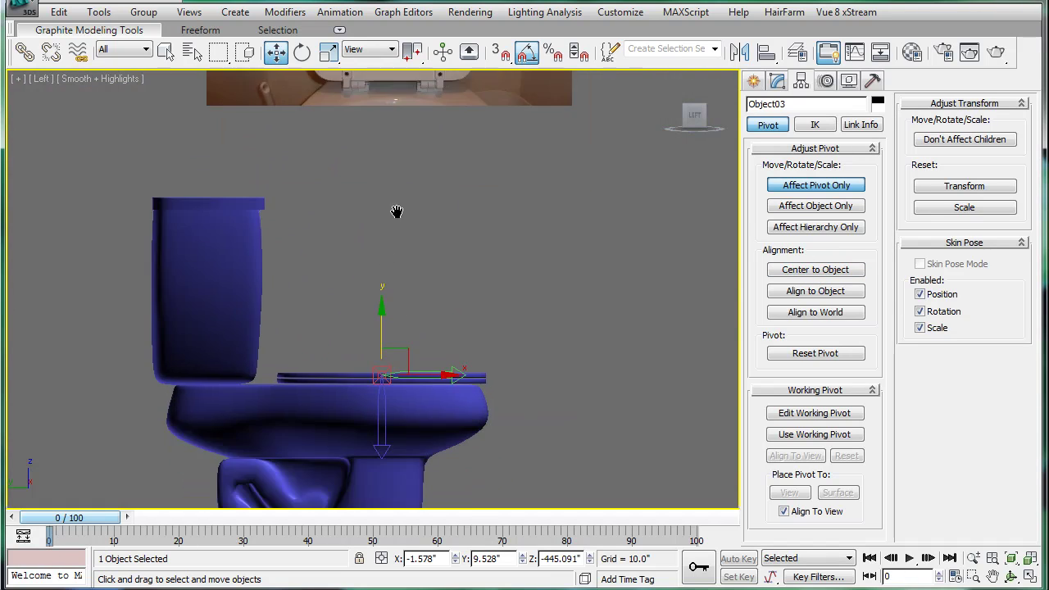
scroll(407, 287, up, 3)
drag(444, 437, 300, 436)
drag(432, 441, 217, 454)
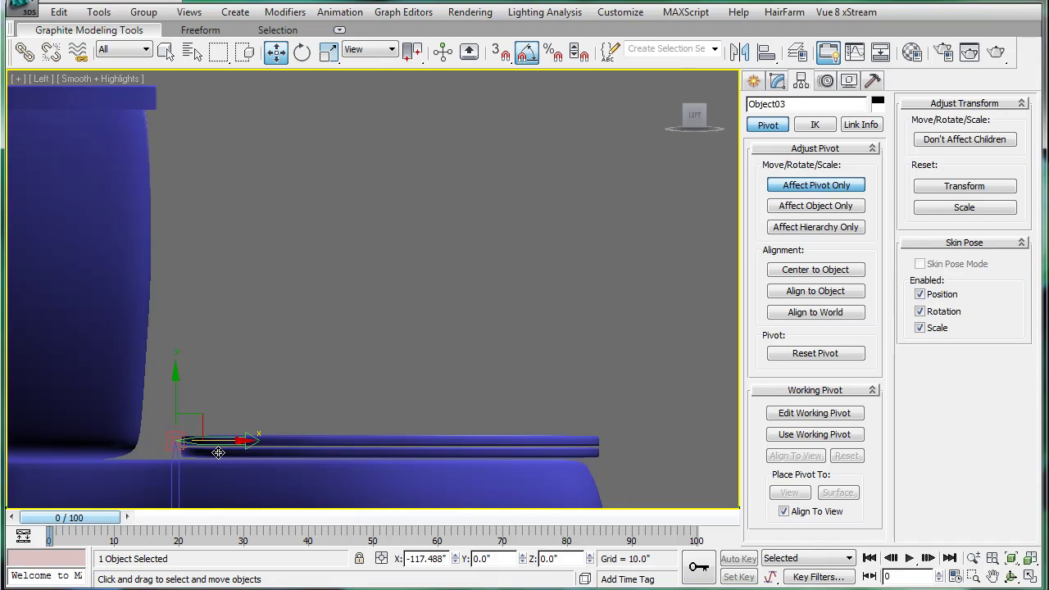
Step: Align the seat ring's pivot to the lid's pivot point in X, Y and Z, and end pivot editing
click(249, 454)
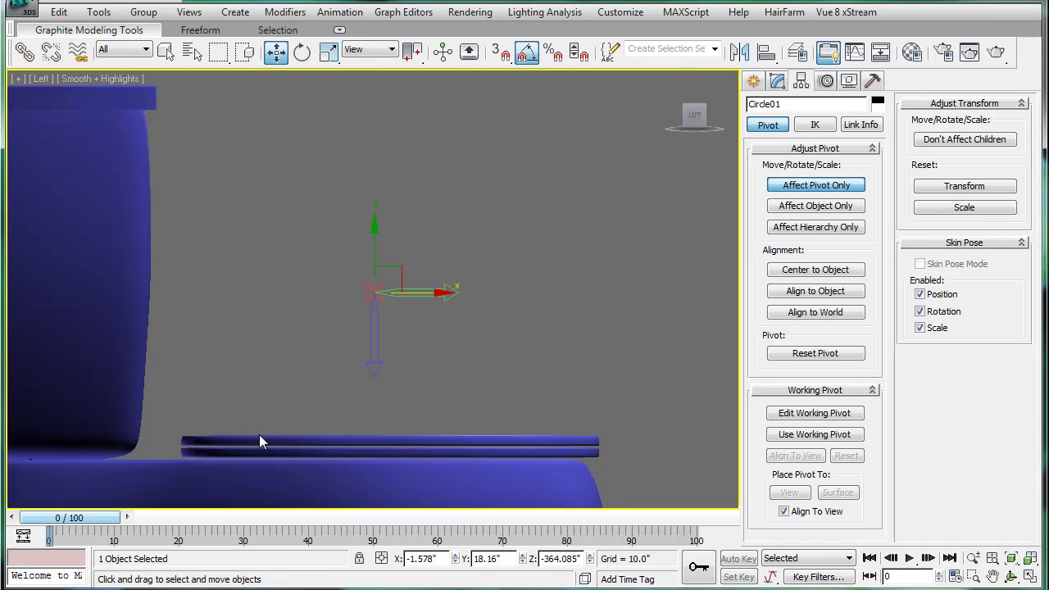
click(764, 51)
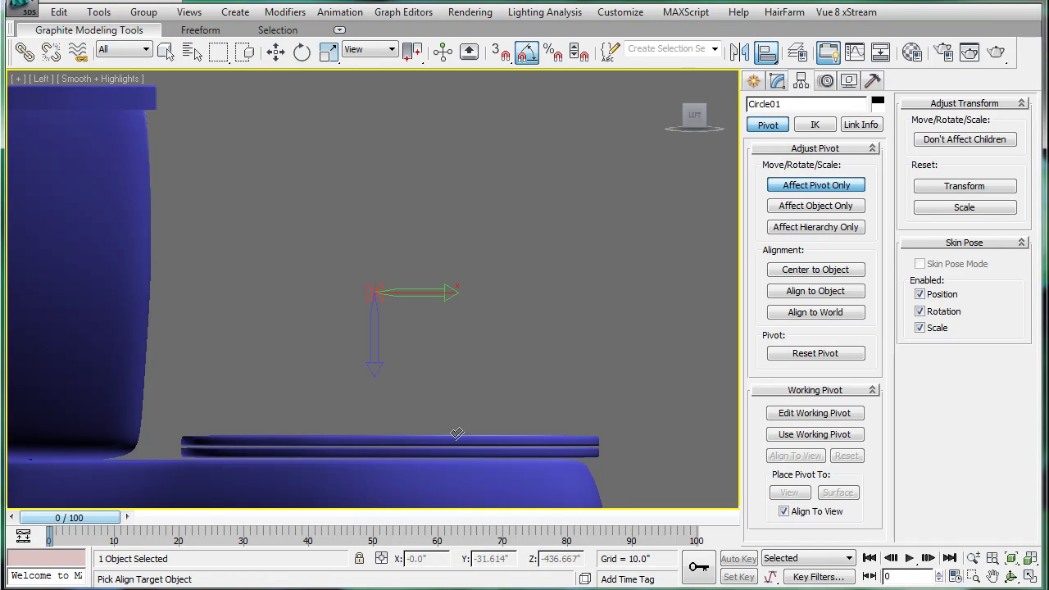
click(454, 444)
click(529, 429)
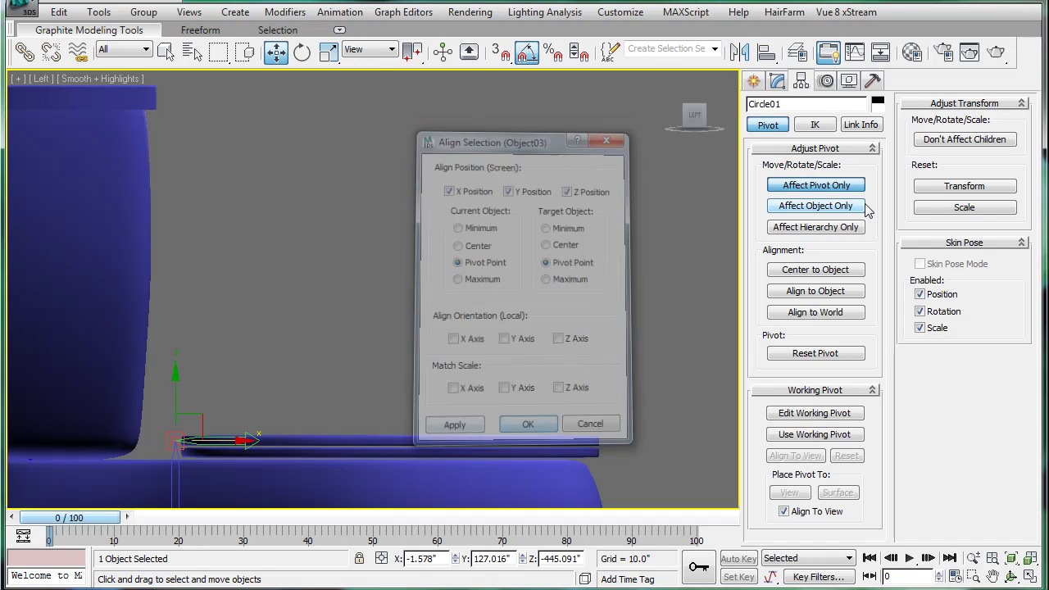
click(836, 185)
Step: Try tilting the lid open around its rear pivot in the Left view, and undo the rotation
click(574, 291)
drag(517, 328, 467, 455)
click(439, 416)
click(434, 437)
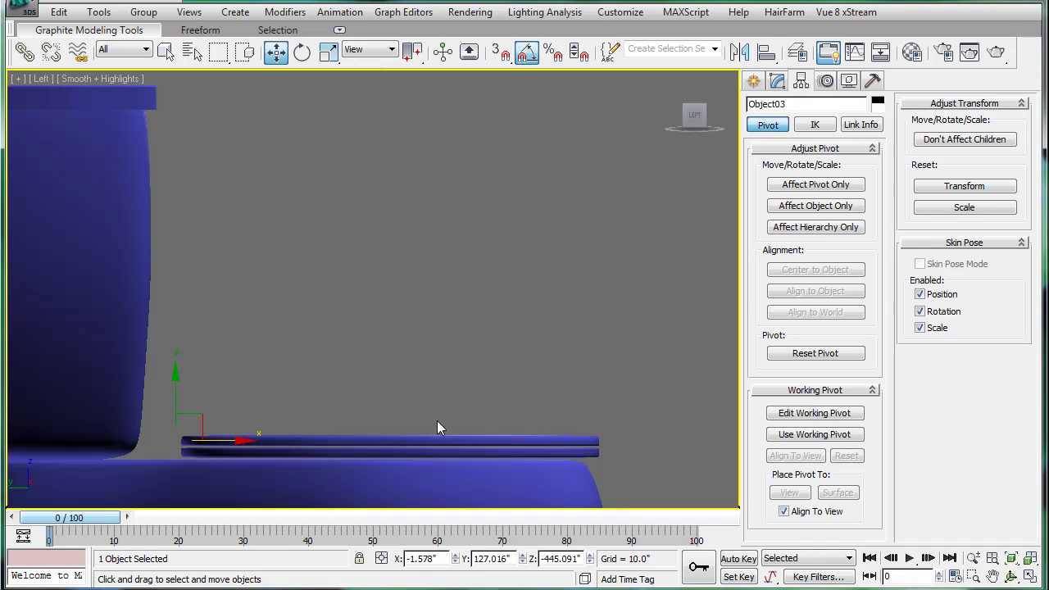
key(e)
drag(227, 413, 221, 385)
click(270, 452)
key(ctrl+z)
key(ctrl+z)
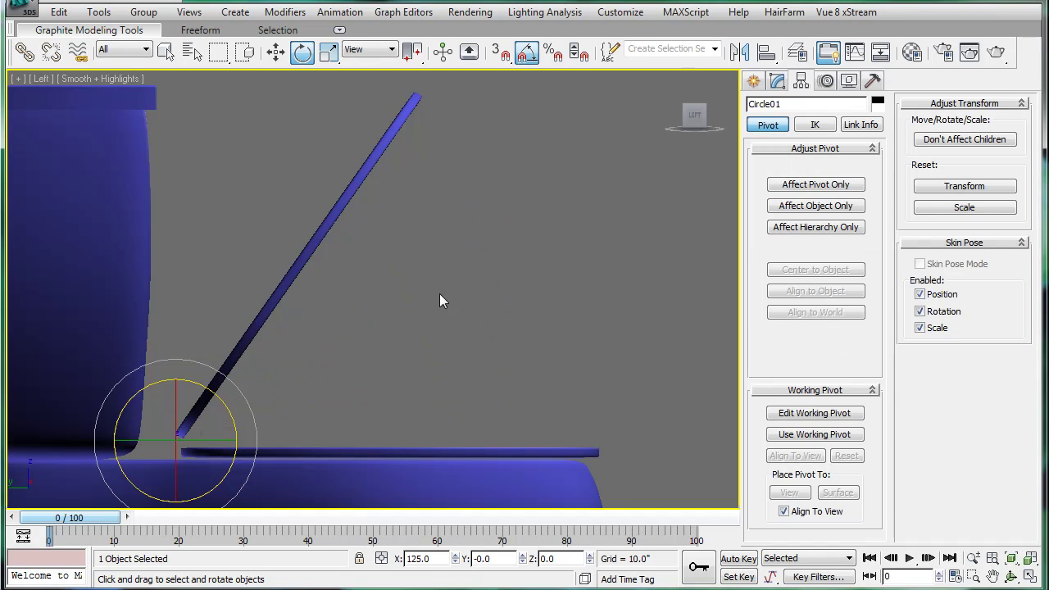
key(ctrl+z)
Step: Try swinging the lid open in Perspective, undo the rotation, and deselect the lid
key(p)
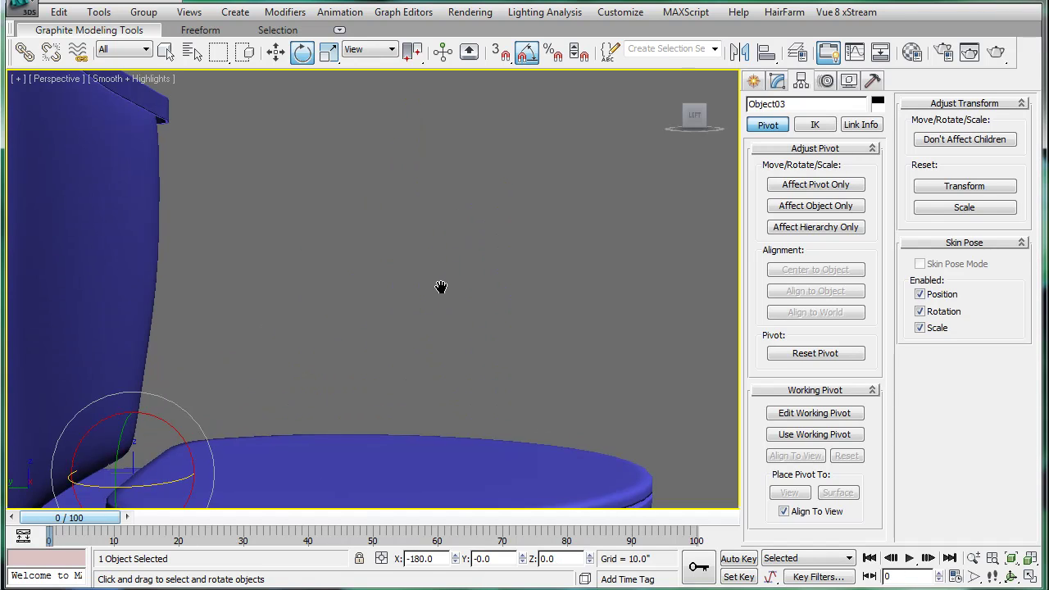
drag(264, 363, 349, 325)
alt+middle_drag(349, 326, 354, 377)
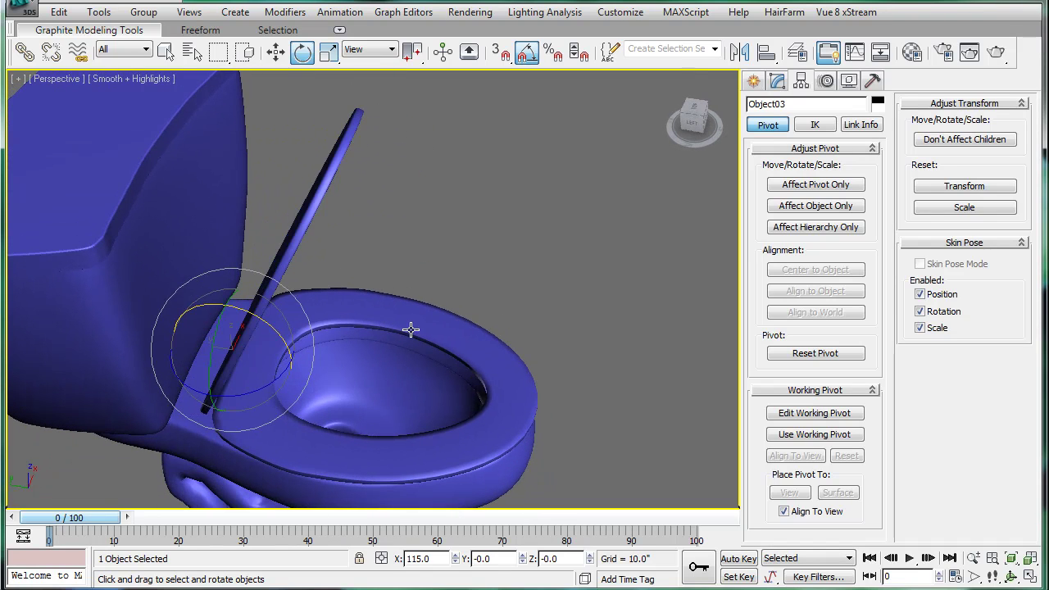
drag(410, 327, 406, 276)
key(ctrl+z)
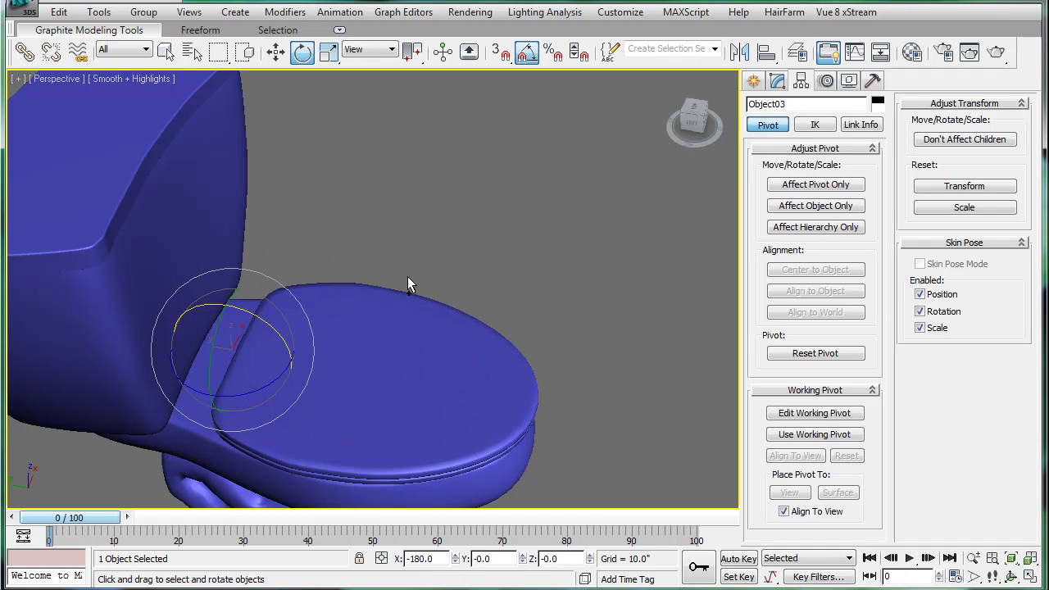
click(416, 232)
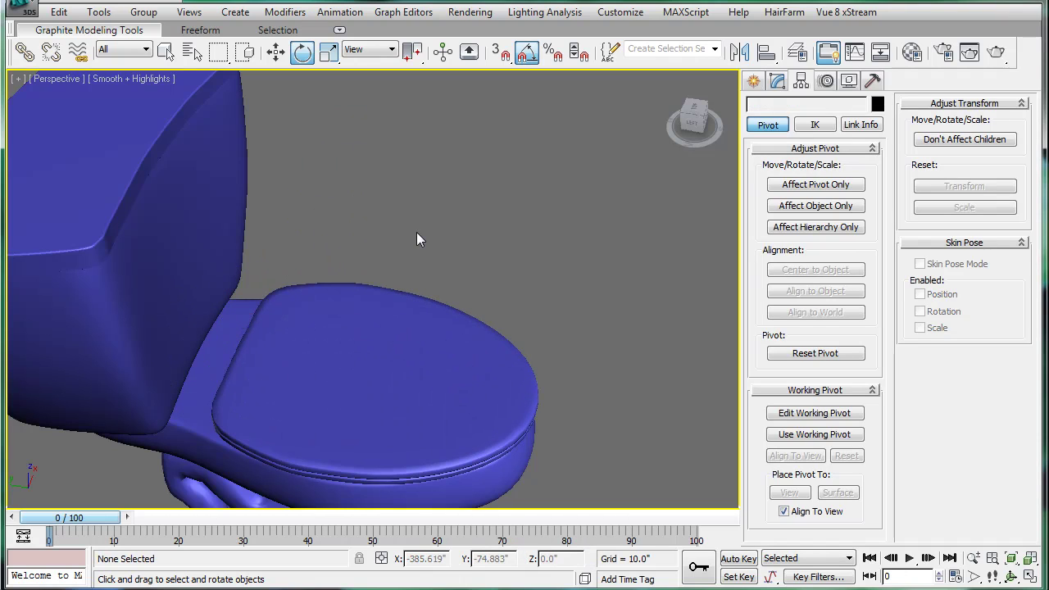
Step: Load the tank photo P1000209 from the bathroom tutorial folder as the maximized Perspective viewport's background
scroll(474, 301, down, 6)
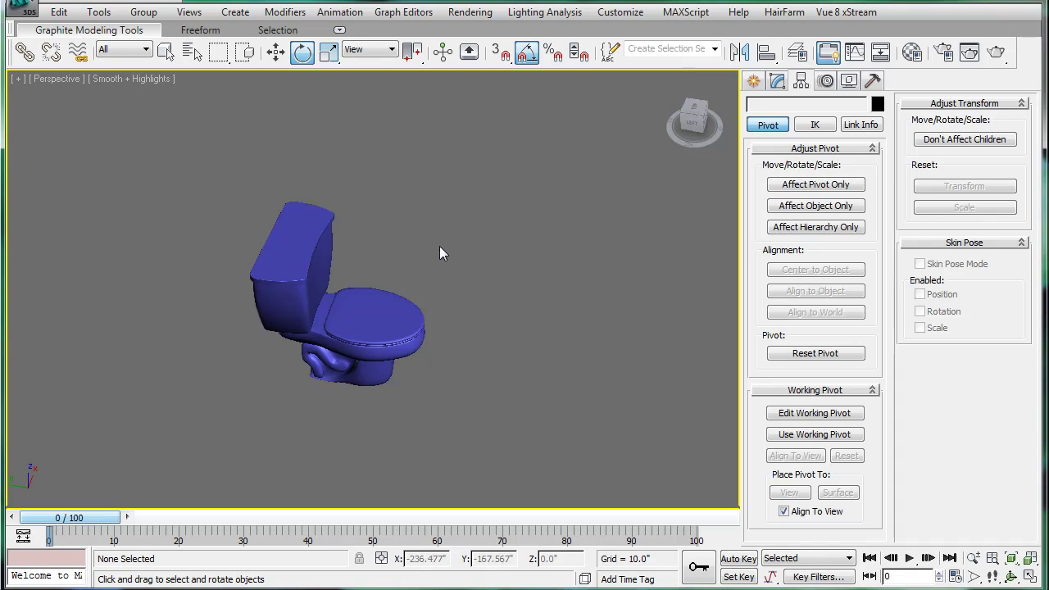
key(alt+w)
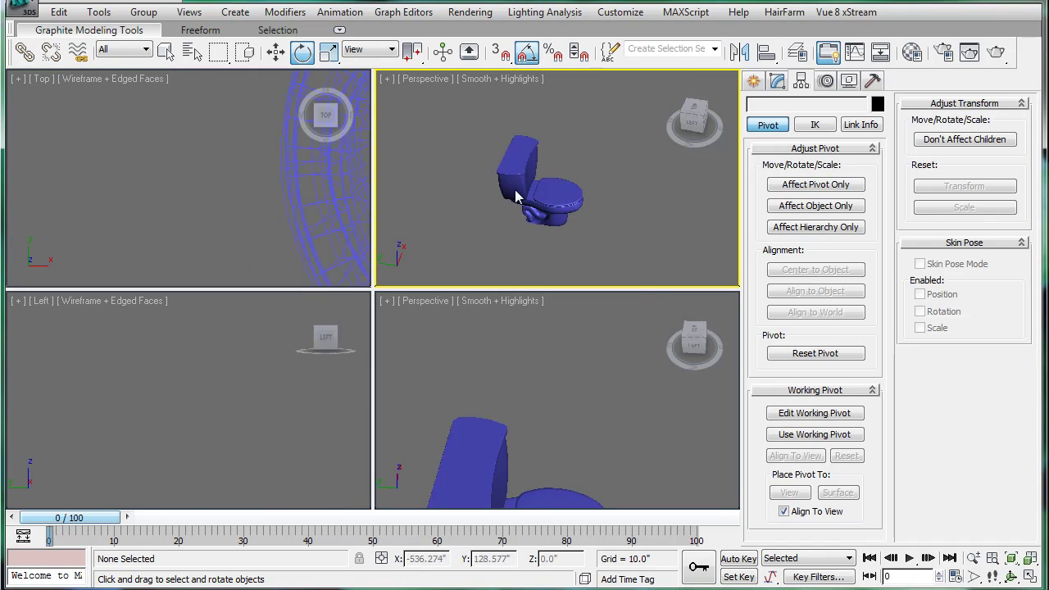
middle_drag(516, 197, 420, 208)
scroll(561, 233, down, 8)
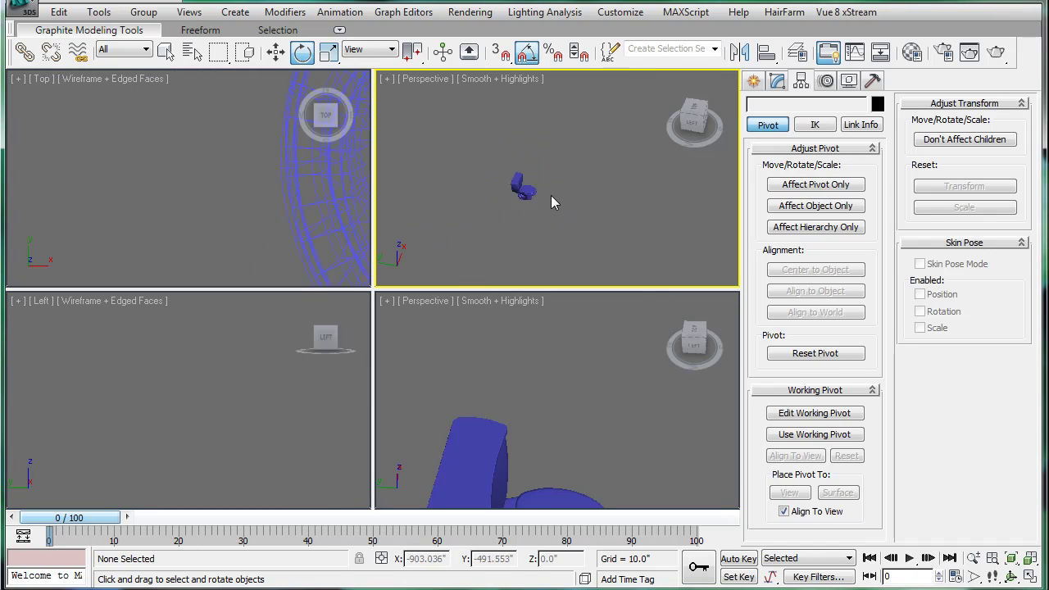
scroll(541, 197, up, 3)
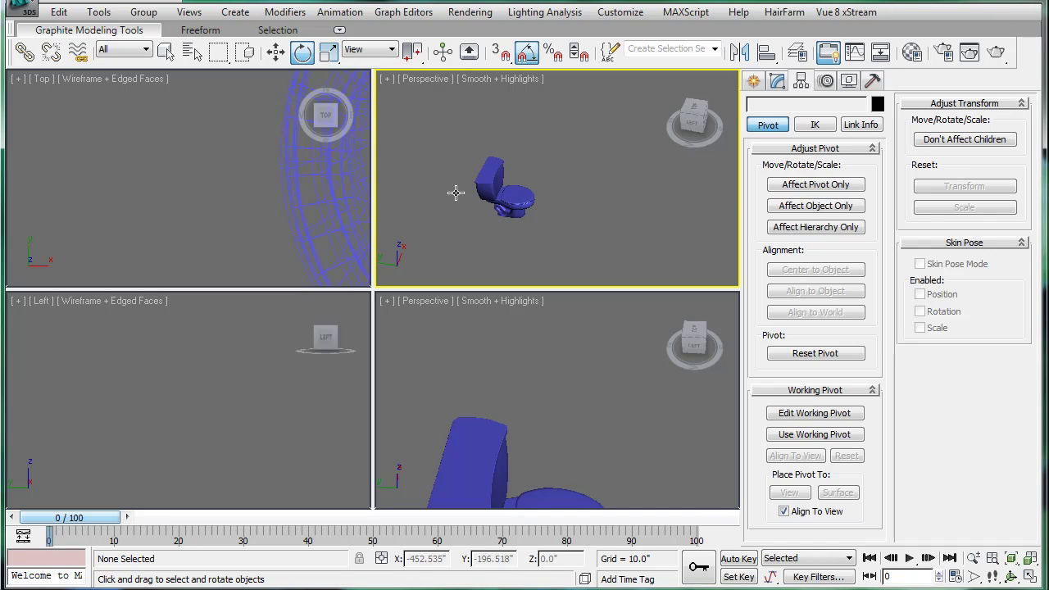
key(alt+w)
scroll(513, 204, down, 2)
scroll(455, 245, up, 1)
key(alt+b)
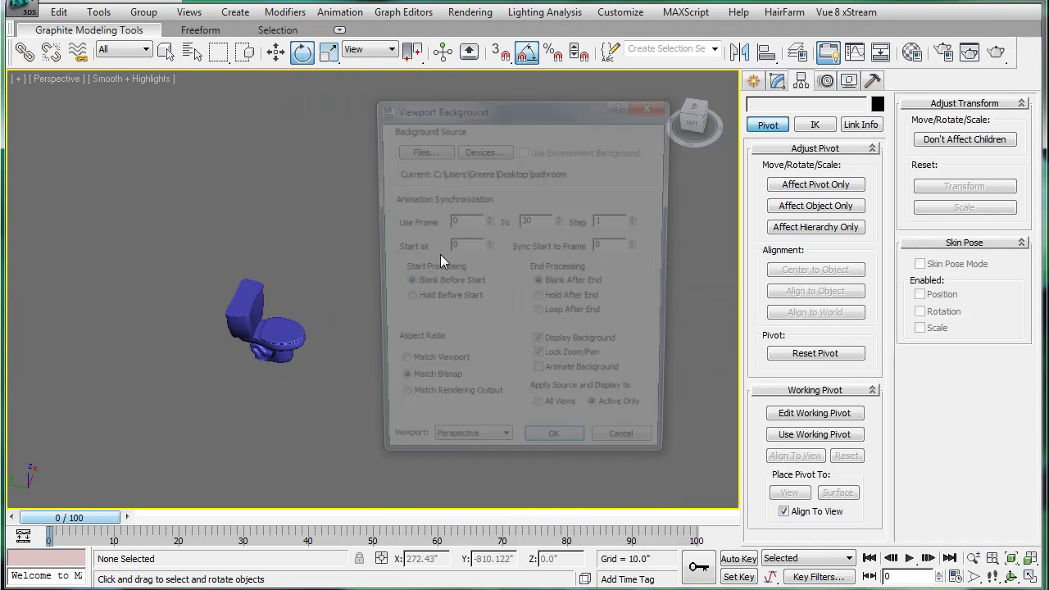
click(428, 148)
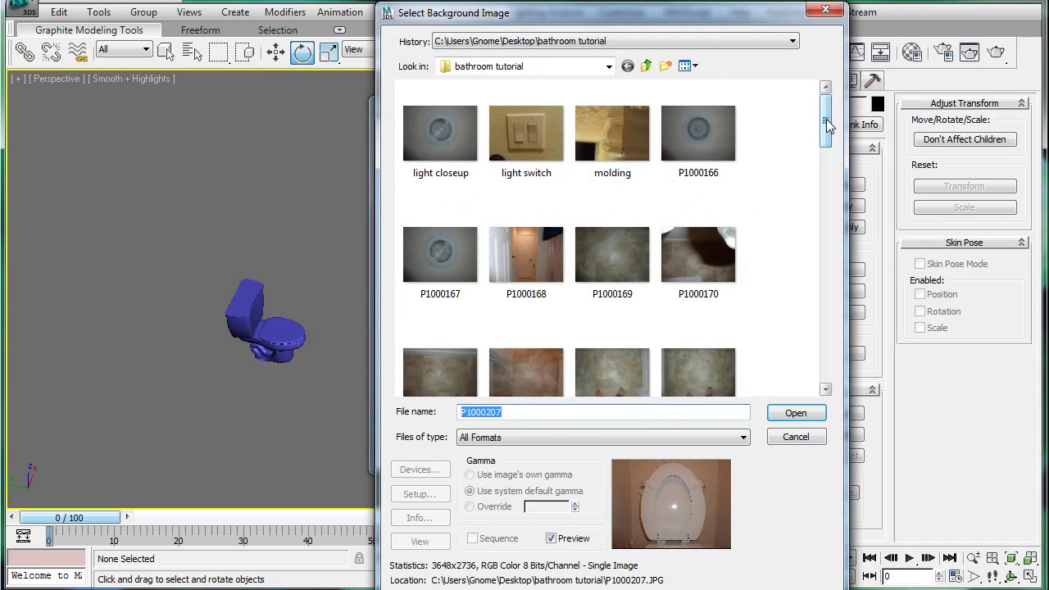
drag(827, 124, 828, 334)
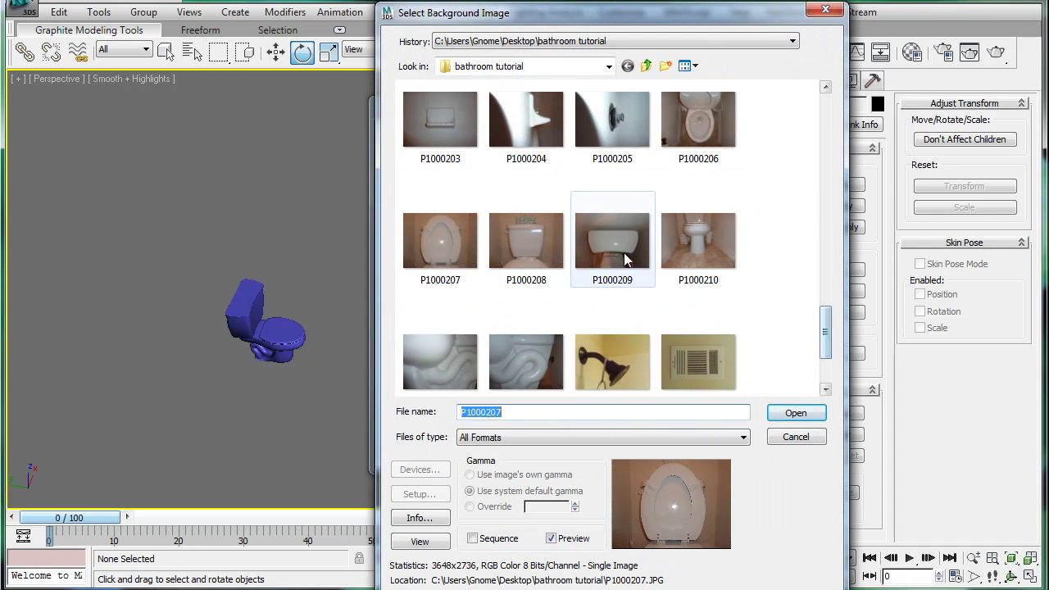
click(792, 412)
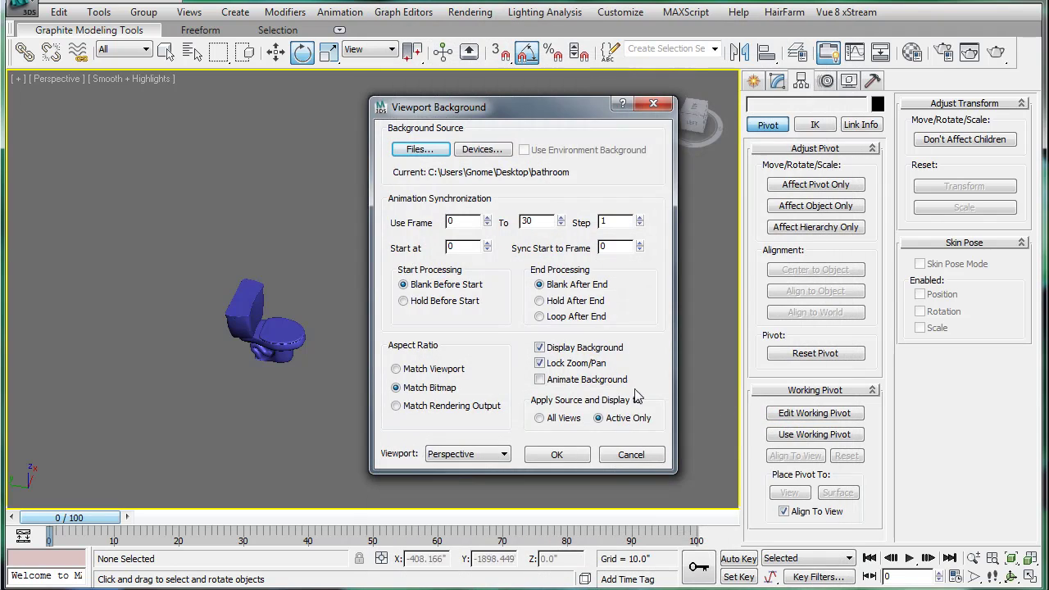
click(557, 454)
Step: Select all five toilet objects in the Front view and rotate them to face the view from above
middle_drag(422, 294, 386, 214)
key(f)
scroll(410, 301, down, 5)
scroll(261, 286, up, 2)
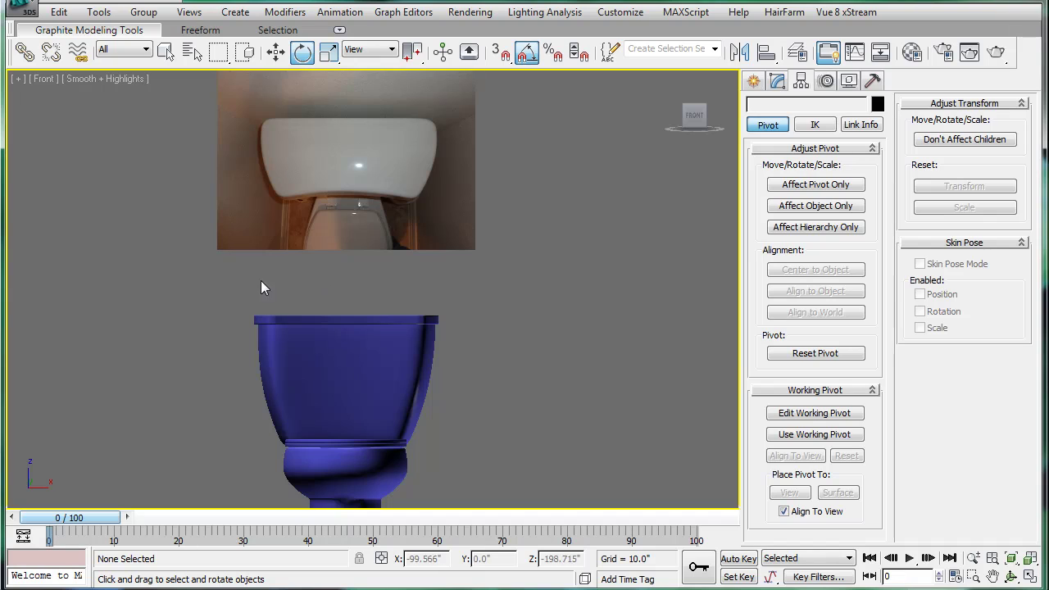
drag(464, 471, 464, 472)
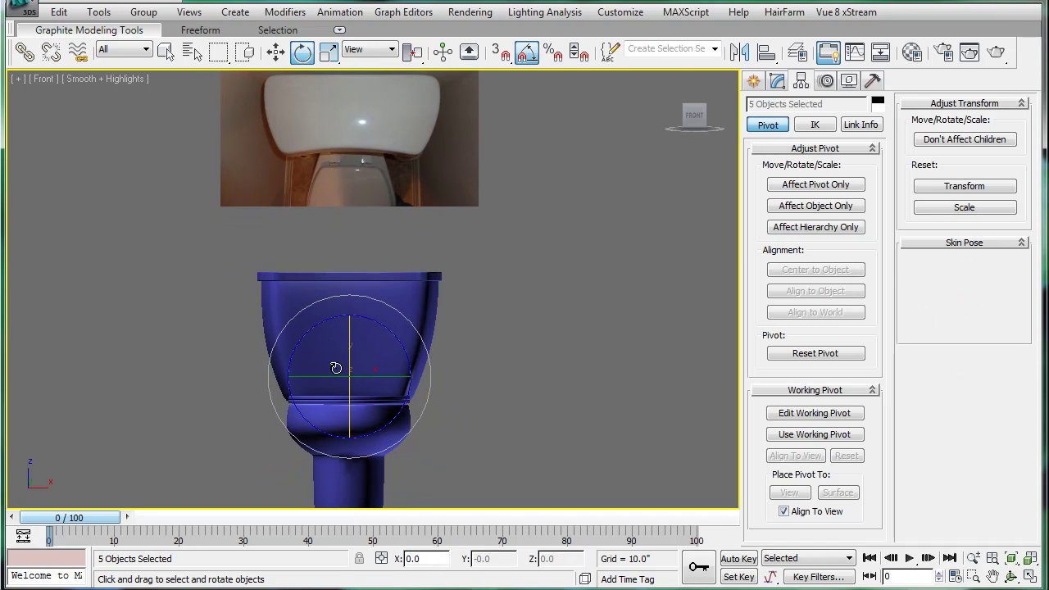
drag(335, 368, 373, 198)
Step: Move and scale the five toilet objects in wireframe so the lid's width matches the lid in the top-view photo, then deselect them
key(w)
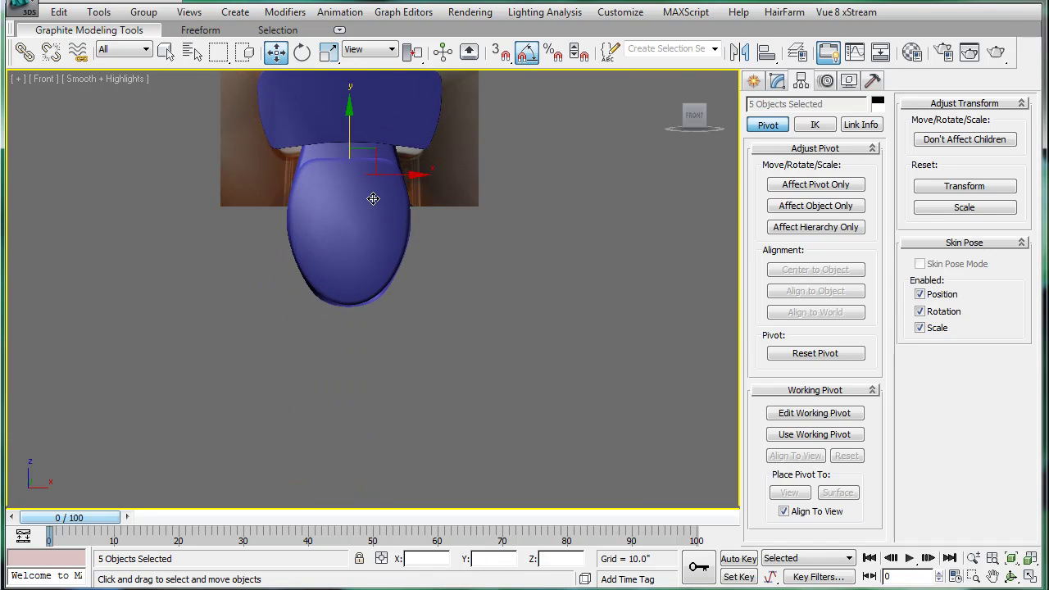
scroll(373, 199, up, 2)
key(F3)
middle_drag(382, 190, 386, 303)
drag(348, 197, 369, 267)
key(r)
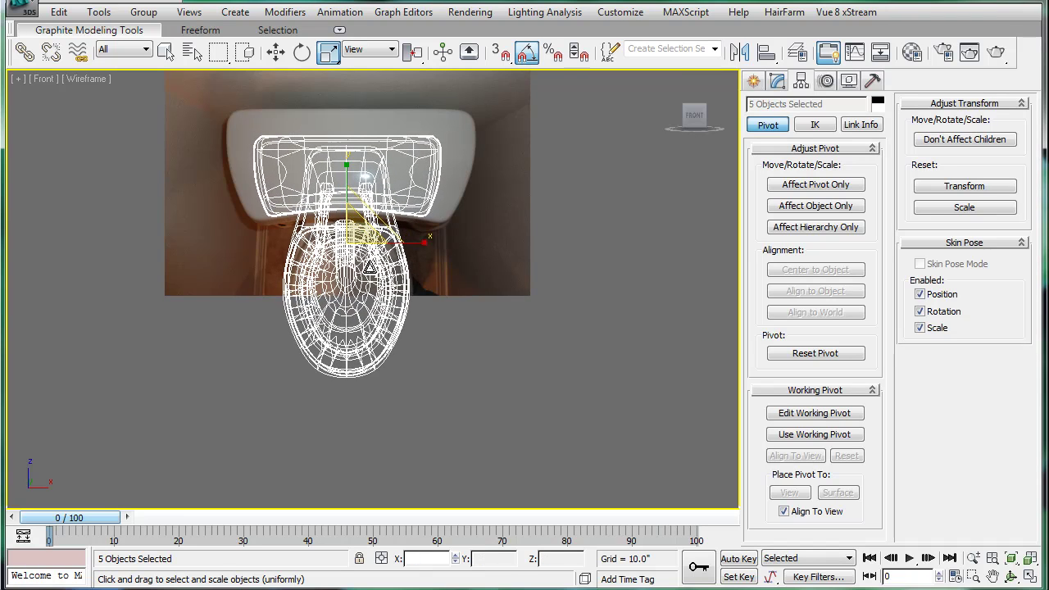
scroll(370, 266, up, 4)
key(w)
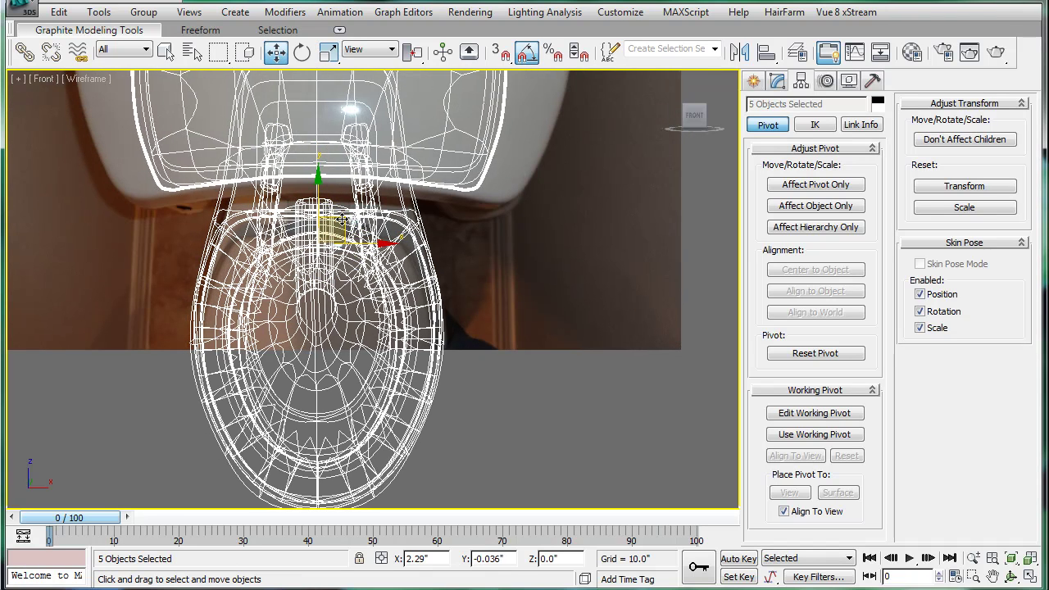
drag(341, 219, 347, 210)
click(519, 289)
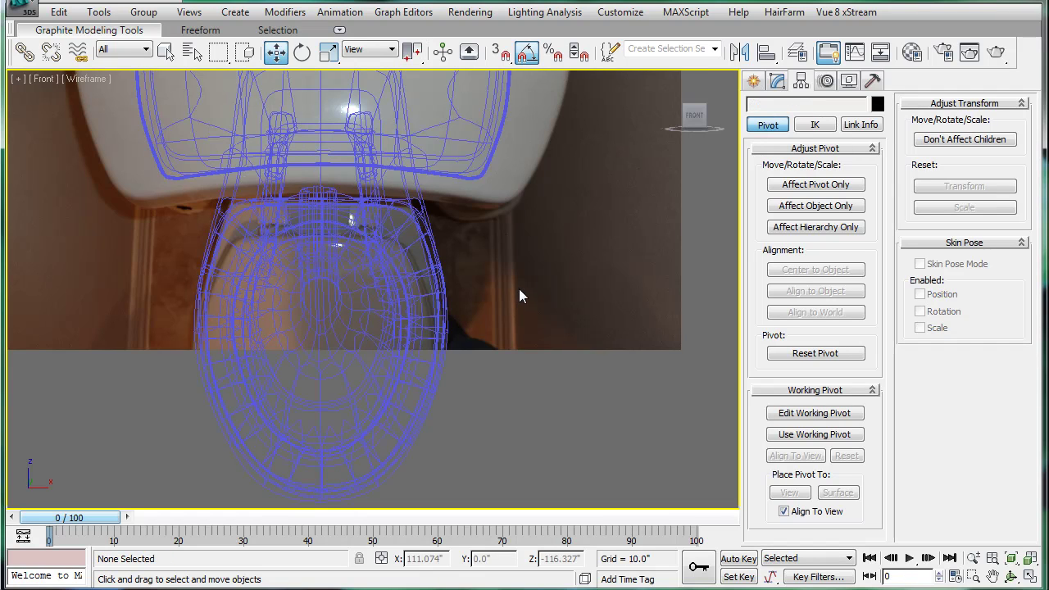
Step: Select all five toilet objects and move them up about 173" along Y, clear of the photographed hinges
scroll(528, 209, down, 2)
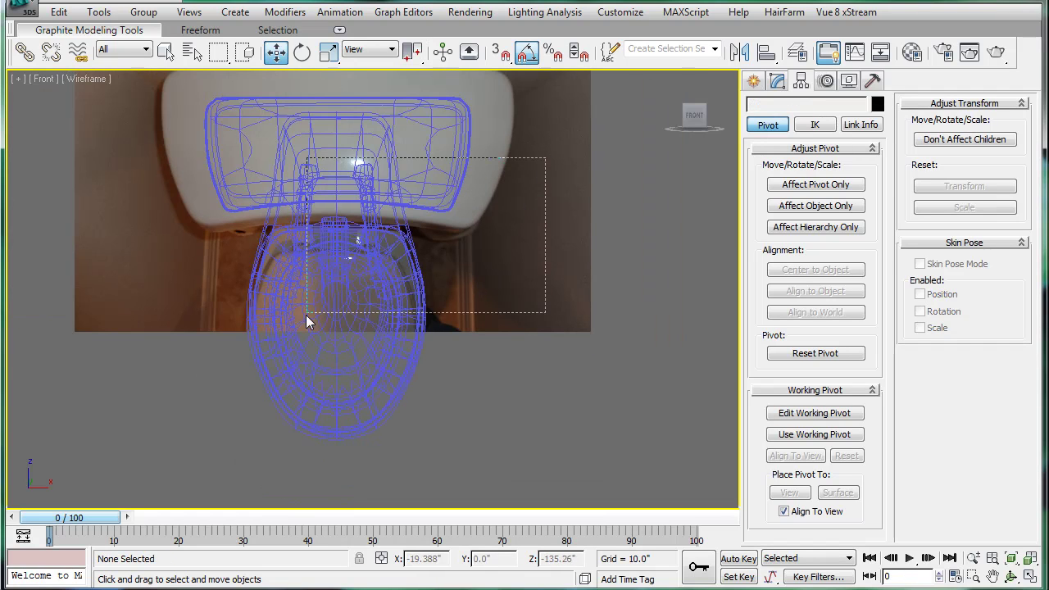
drag(306, 315, 306, 315)
drag(335, 203, 330, 0)
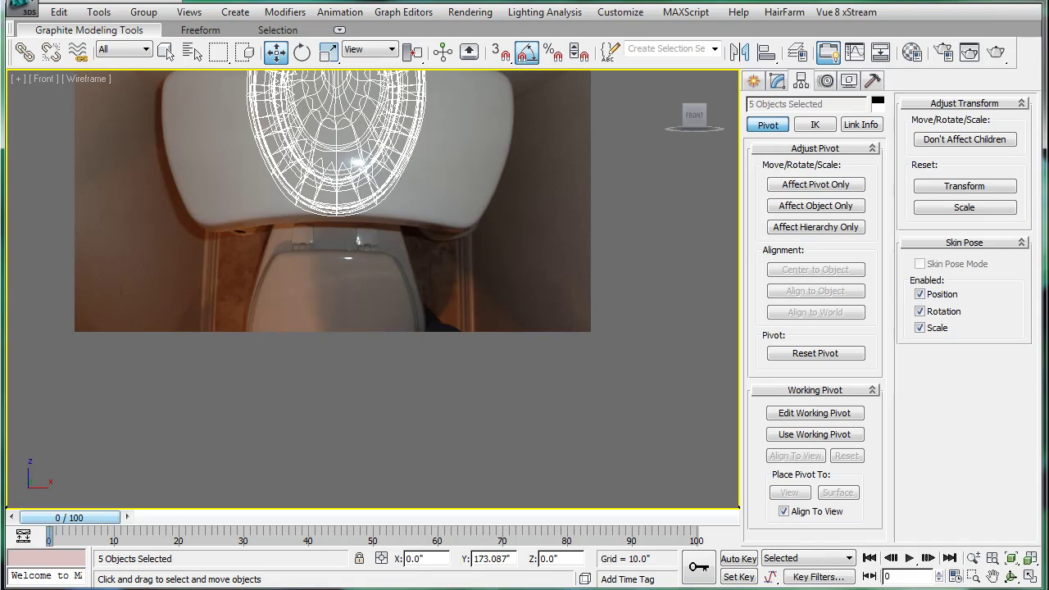
Step: Create a box about 14" long and 17" wide over the left hinge plate in the photo
scroll(444, 214, up, 5)
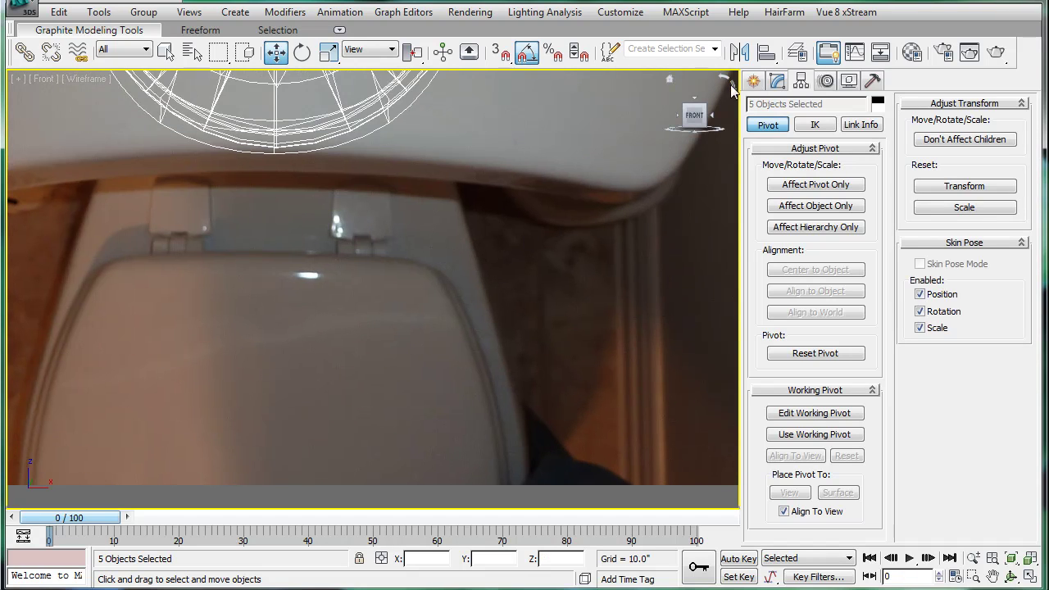
click(753, 81)
click(758, 109)
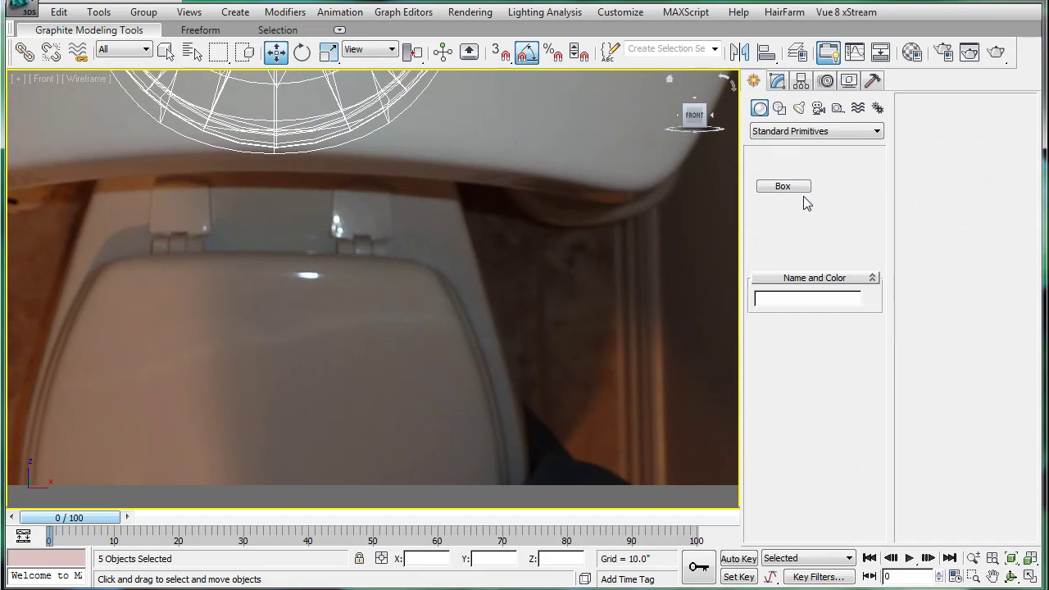
click(782, 183)
scroll(437, 274, up, 2)
scroll(437, 274, up, 2)
middle_drag(344, 265, 448, 336)
scroll(385, 309, down, 2)
middle_drag(239, 316, 347, 341)
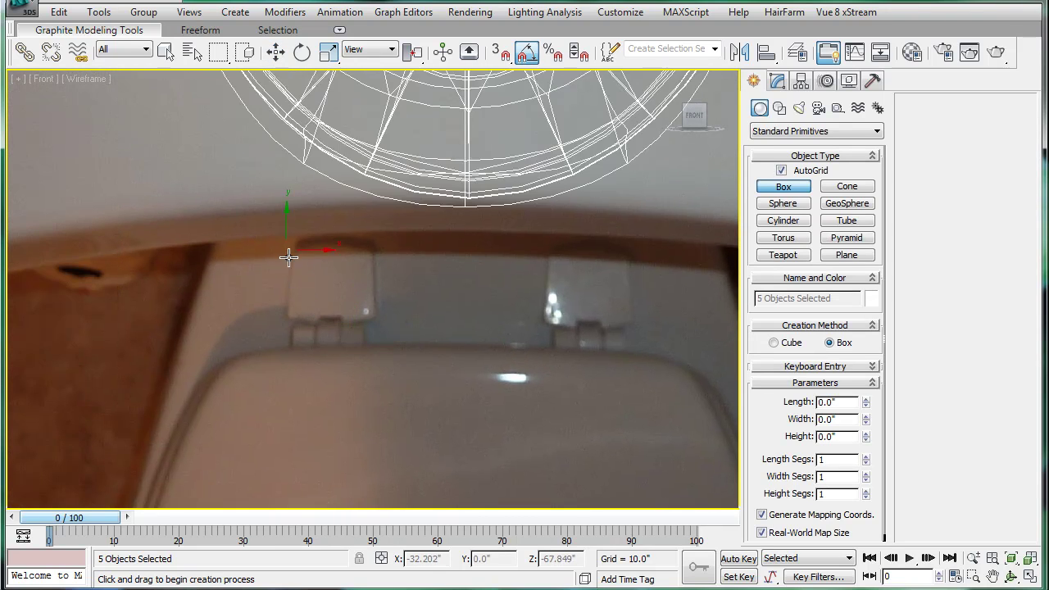
drag(287, 317, 373, 243)
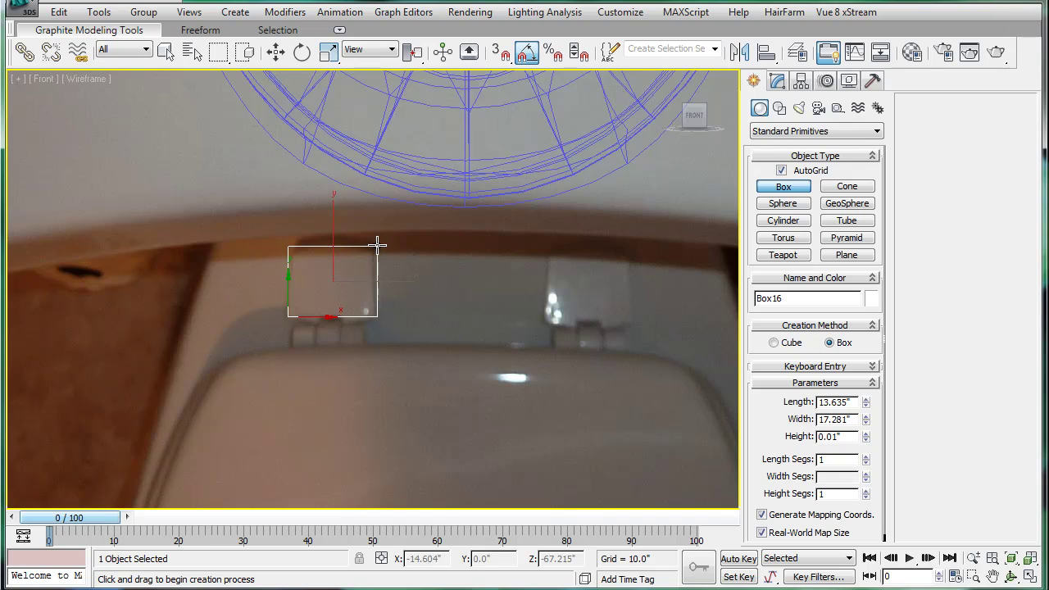
click(376, 208)
Step: Convert the hinge plate box to an Editable Poly and start editing its edges
click(780, 82)
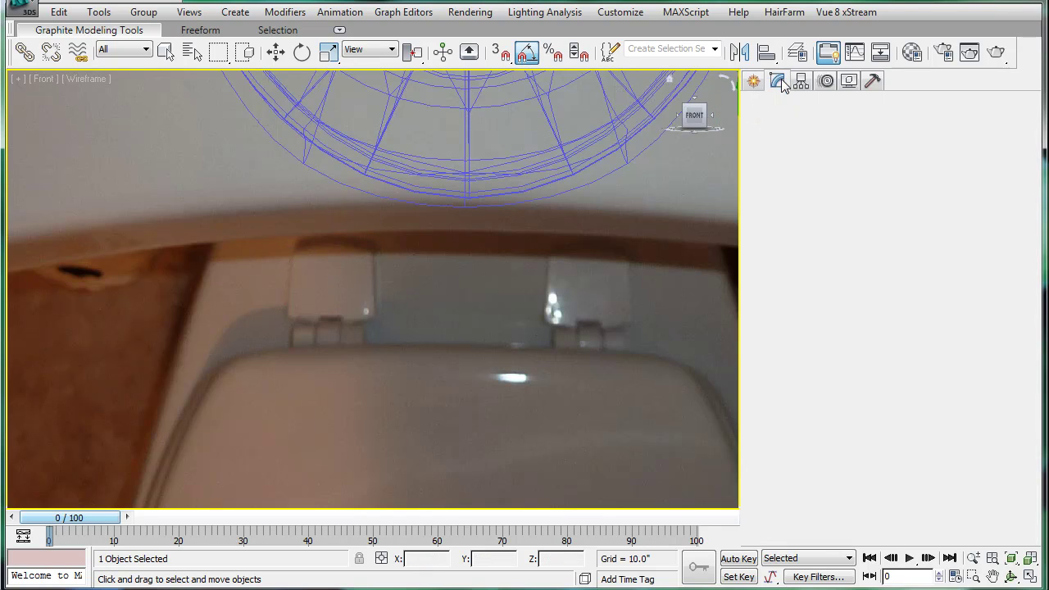
middle_drag(456, 344, 456, 345)
key(ctrl+e)
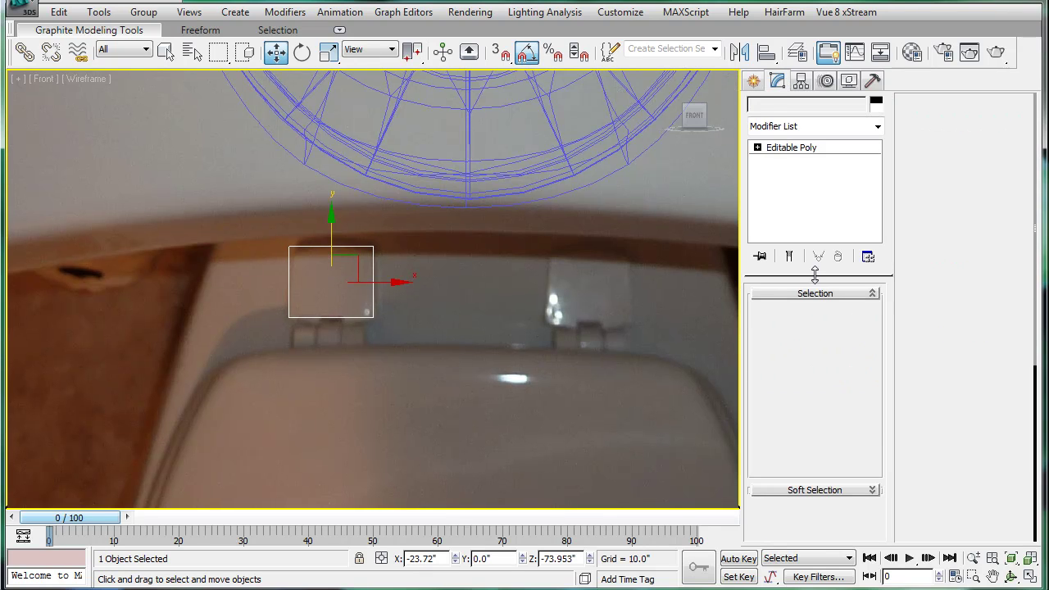
click(795, 313)
Step: Connect the plate's upper and lower edge pairs with one segment each and pull the midpoints outward, the upper one by about 1.4"
key(2)
drag(342, 264, 357, 236)
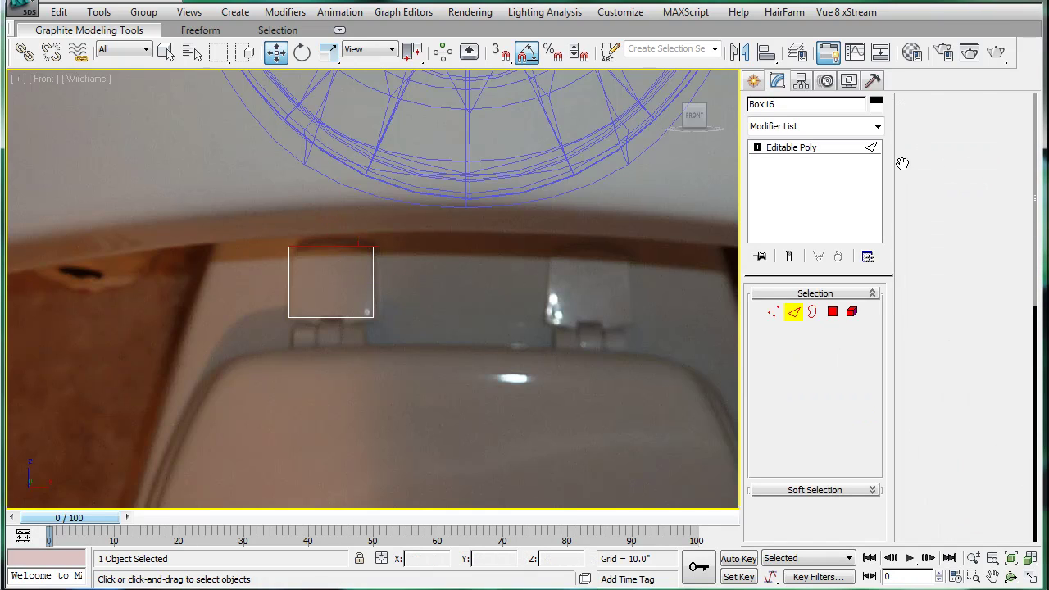
click(1019, 200)
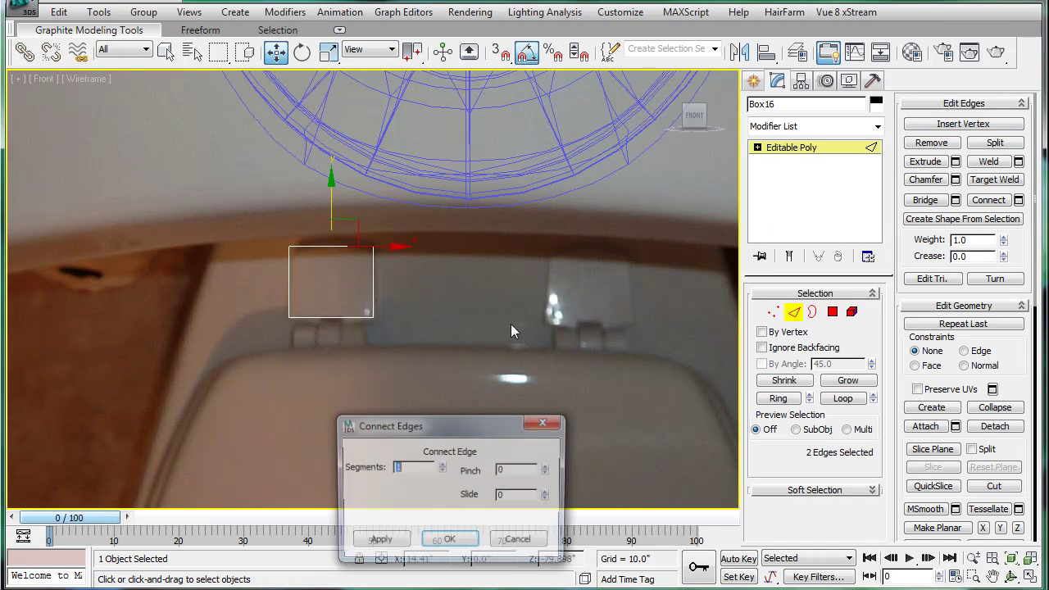
click(455, 541)
drag(327, 193, 327, 187)
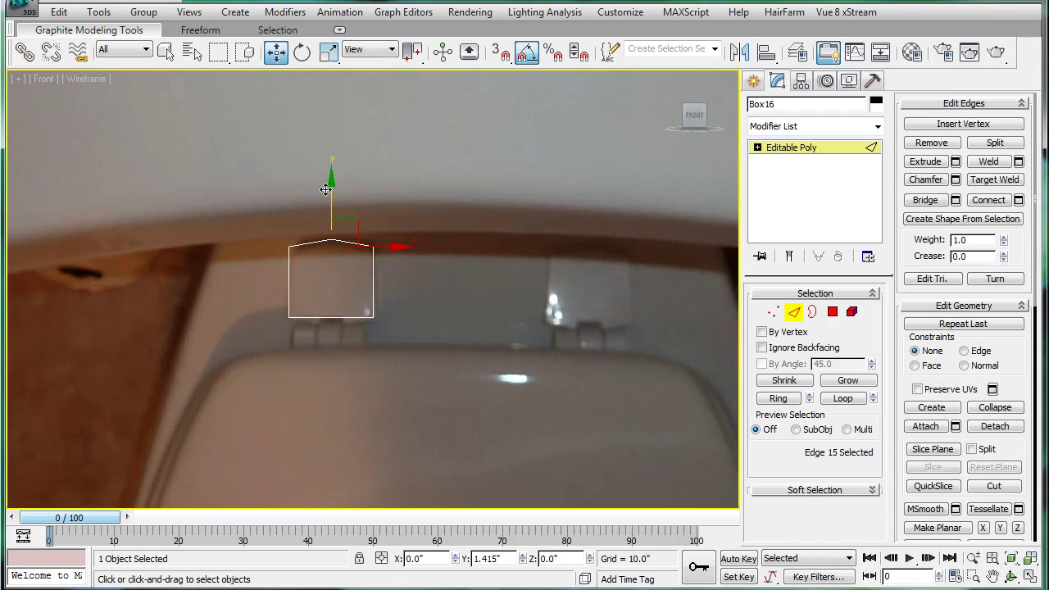
click(345, 317)
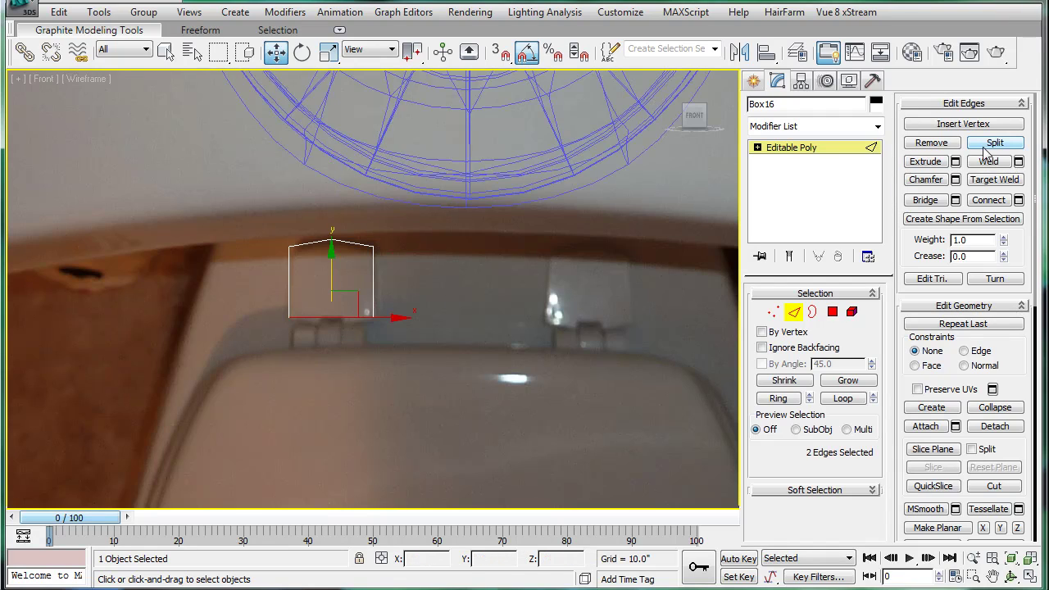
click(989, 199)
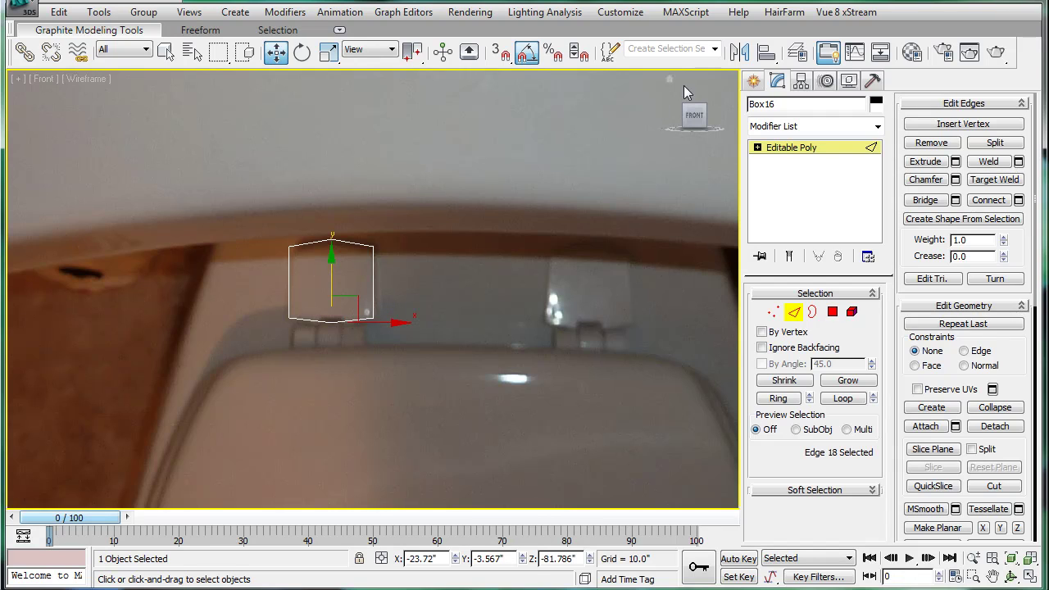
Step: Create a cylinder about 3.9" in radius and 9.9" in height at the hinge's middle knuckle, and rotate it to lie horizontally
click(753, 80)
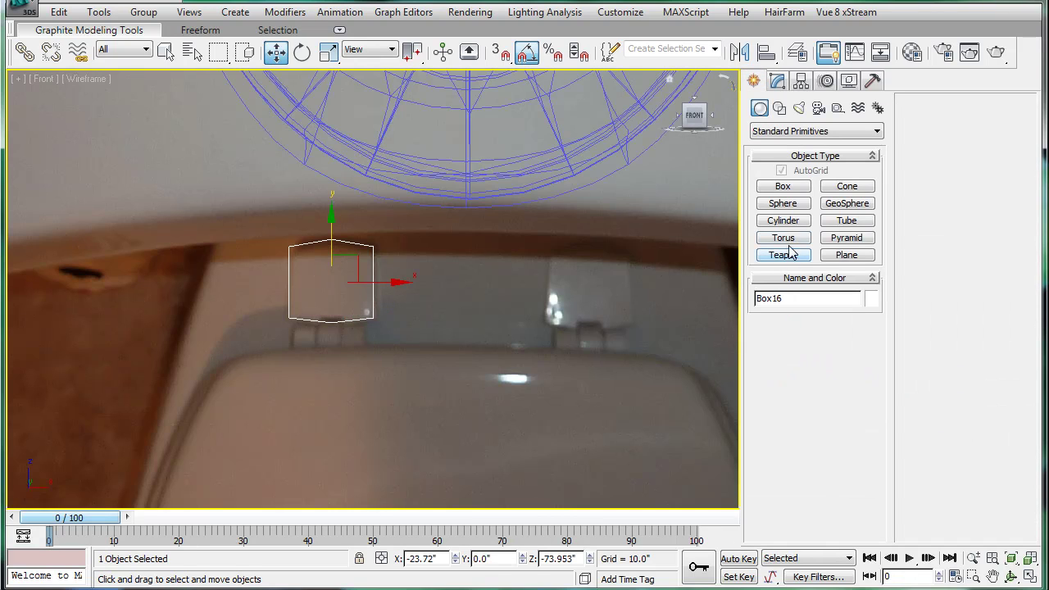
scroll(352, 320, up, 4)
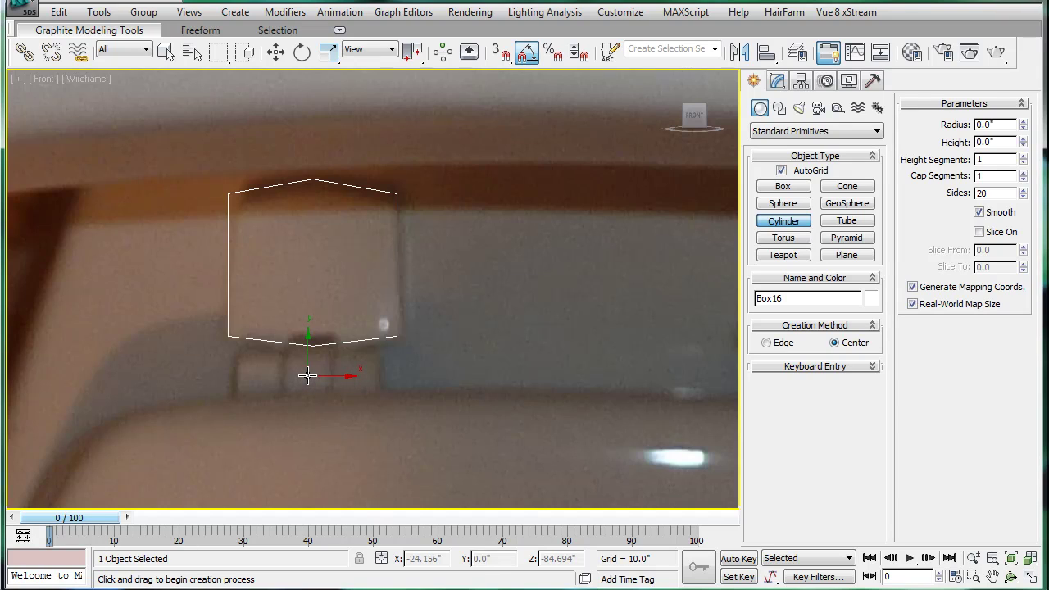
drag(307, 375, 306, 416)
click(311, 313)
key(e)
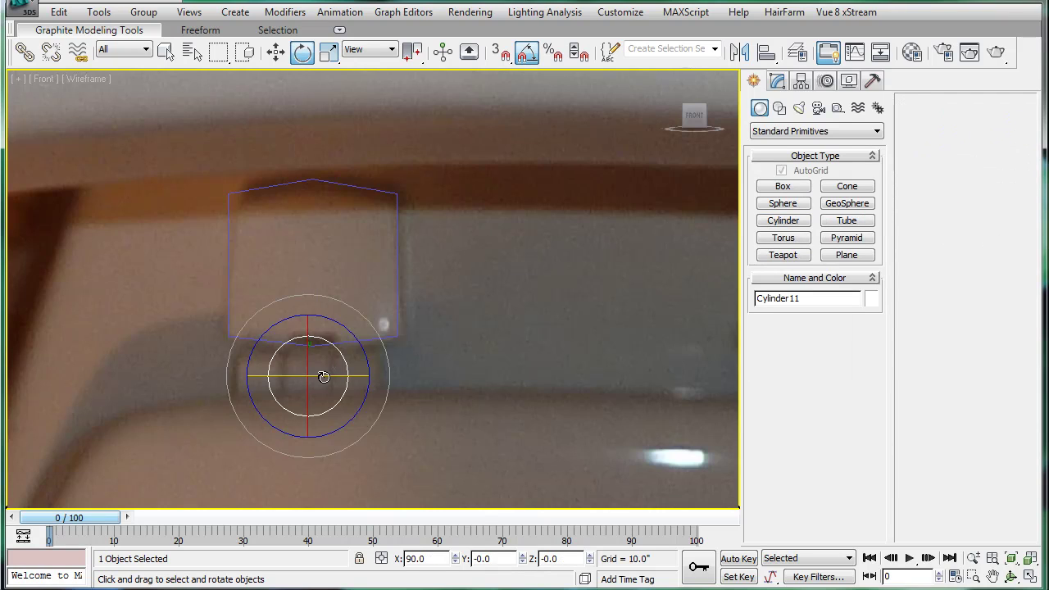
mouse_move(323, 375)
mouse_down()
mouse_move(396, 386)
mouse_move(336, 375)
mouse_up()
key(w)
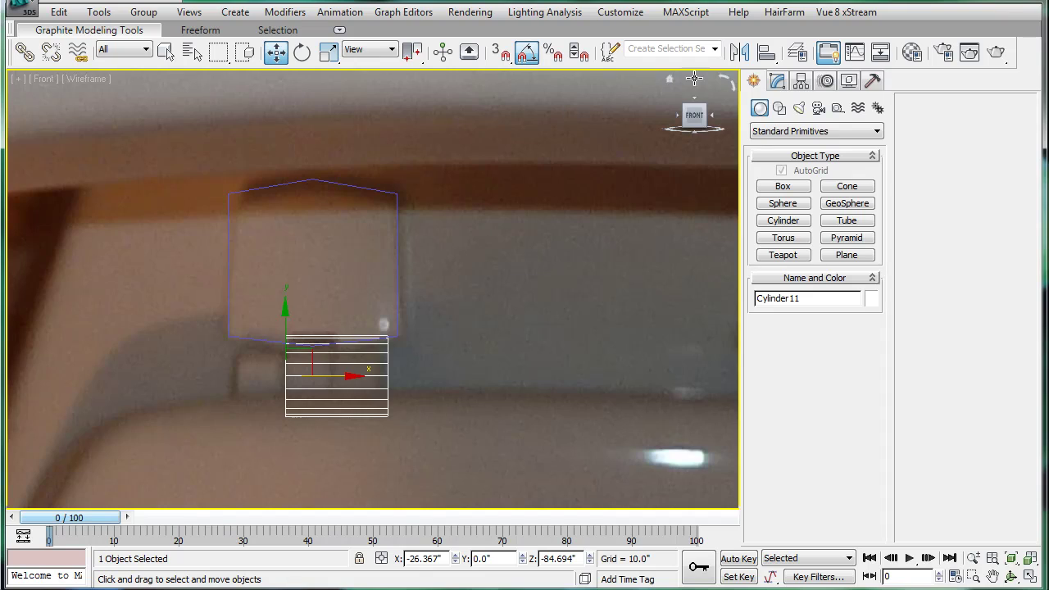
Step: Set the middle knuckle cylinder's height to about 4.56" to match the photo
click(778, 80)
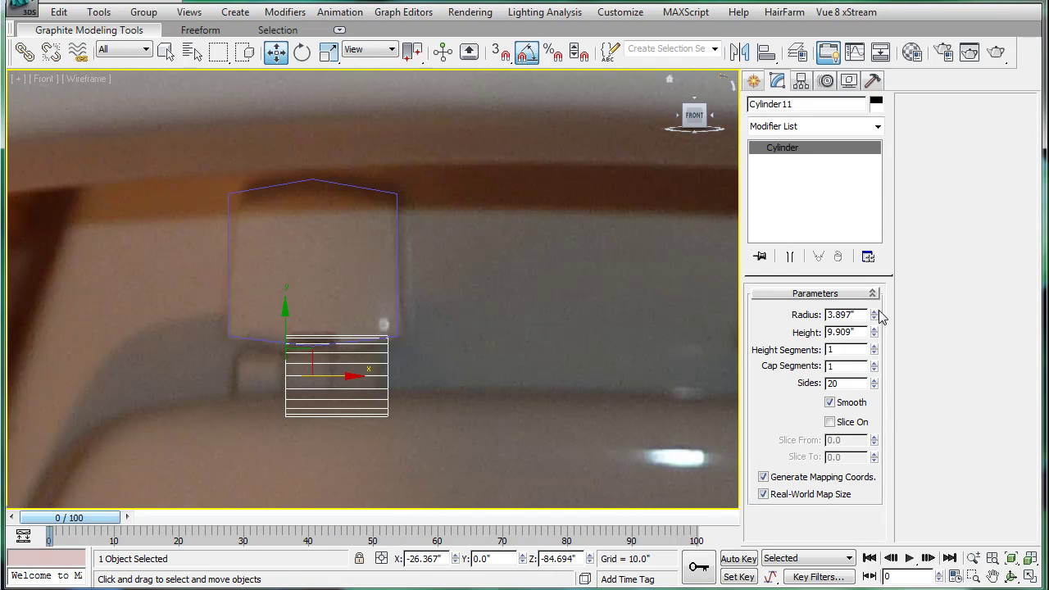
drag(875, 338, 869, 381)
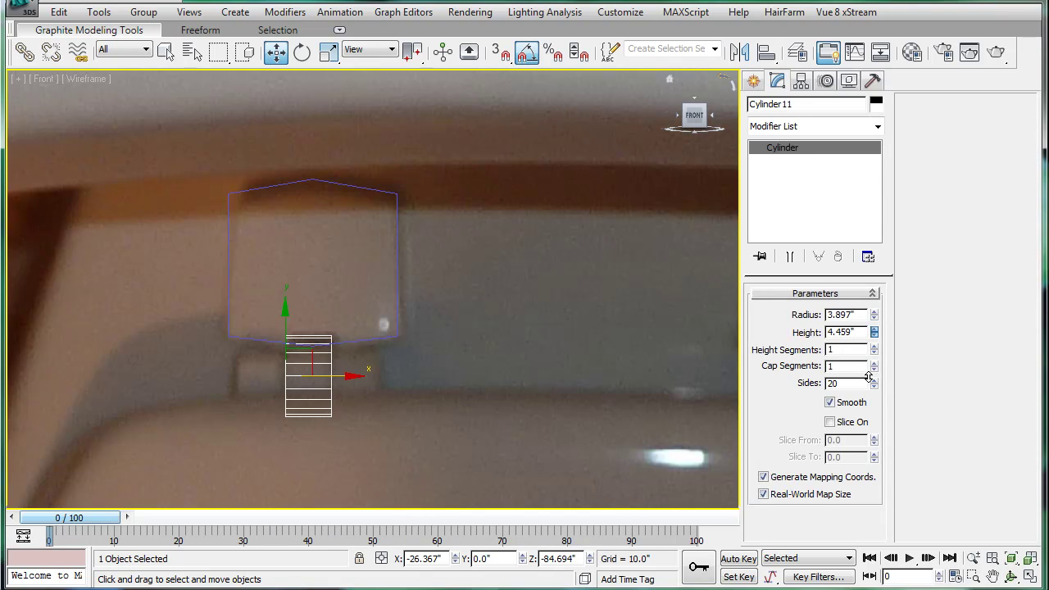
middle_drag(609, 305, 610, 297)
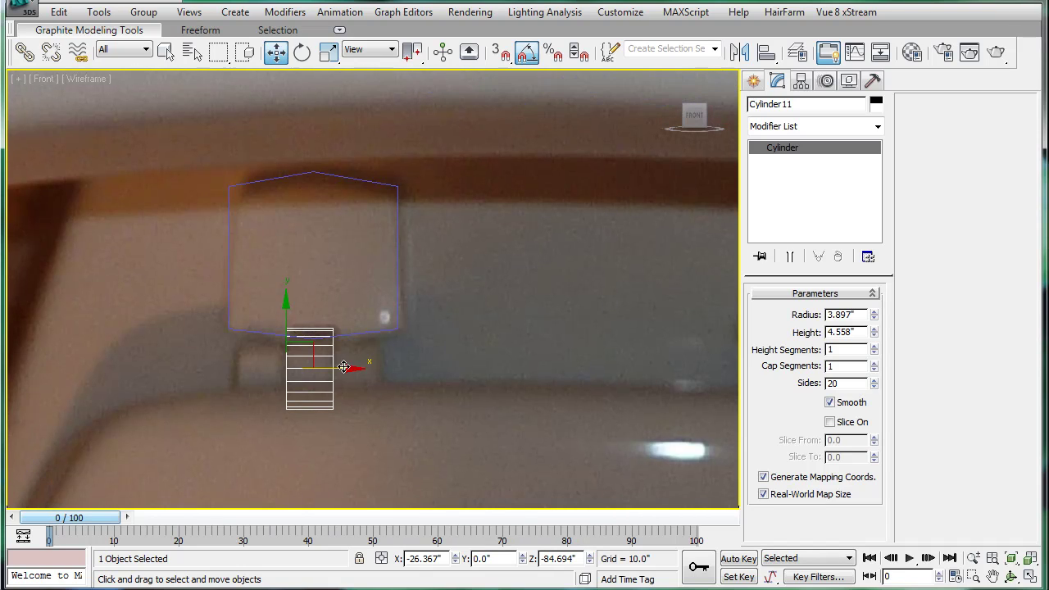
Step: Clone the cylinder as a copy onto the knuckle's right side and set the copy's radius to 2.65"
shift+drag(341, 369, 387, 369)
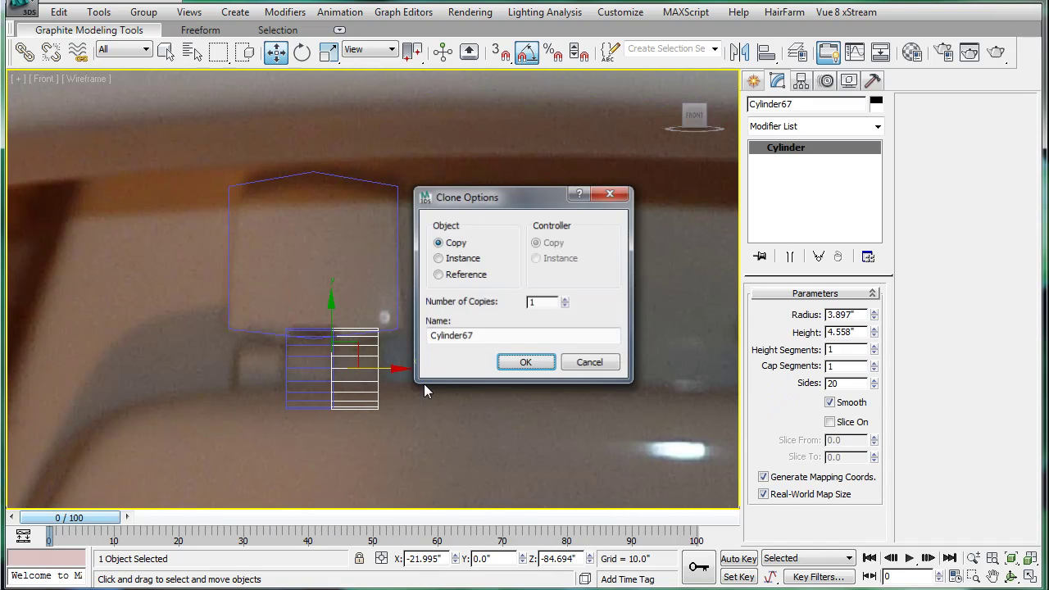
click(519, 368)
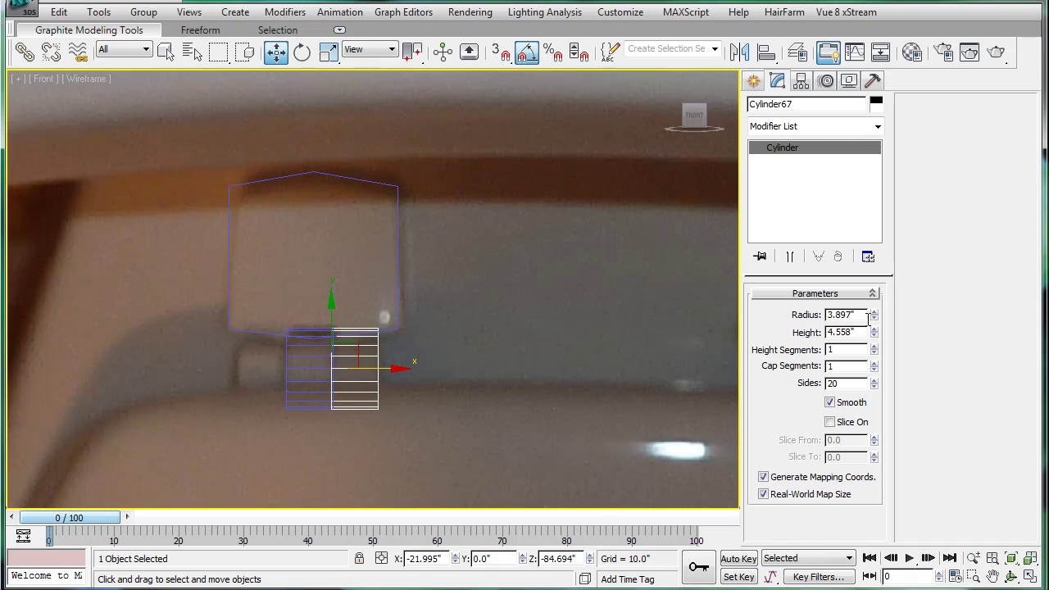
drag(874, 320, 872, 327)
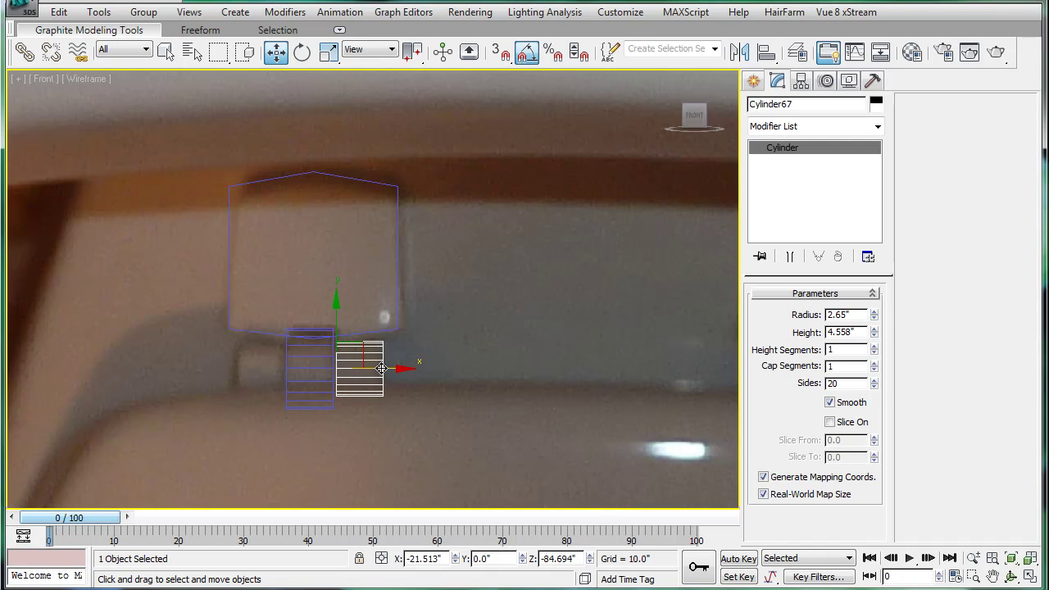
Step: Copy the smaller cylinder to the knuckle's left side, and add a central pin copy with 2.173" radius and about 6.15" height
mouse_move(381, 369)
shift+mouse_down()
mouse_move(267, 370)
mouse_move(370, 362)
shift+mouse_up()
key(Return)
click(524, 363)
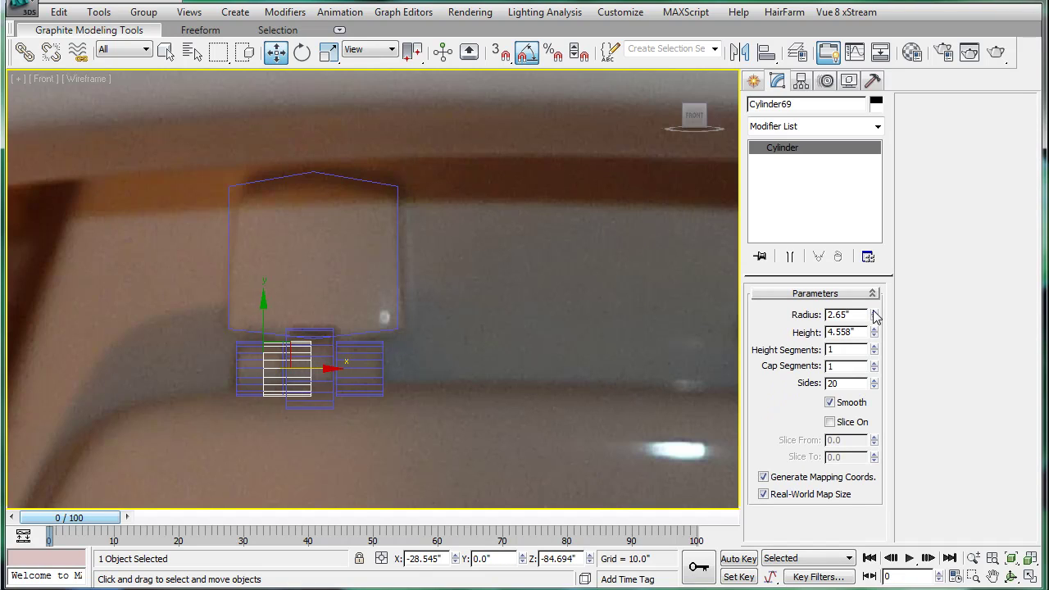
drag(874, 315, 874, 321)
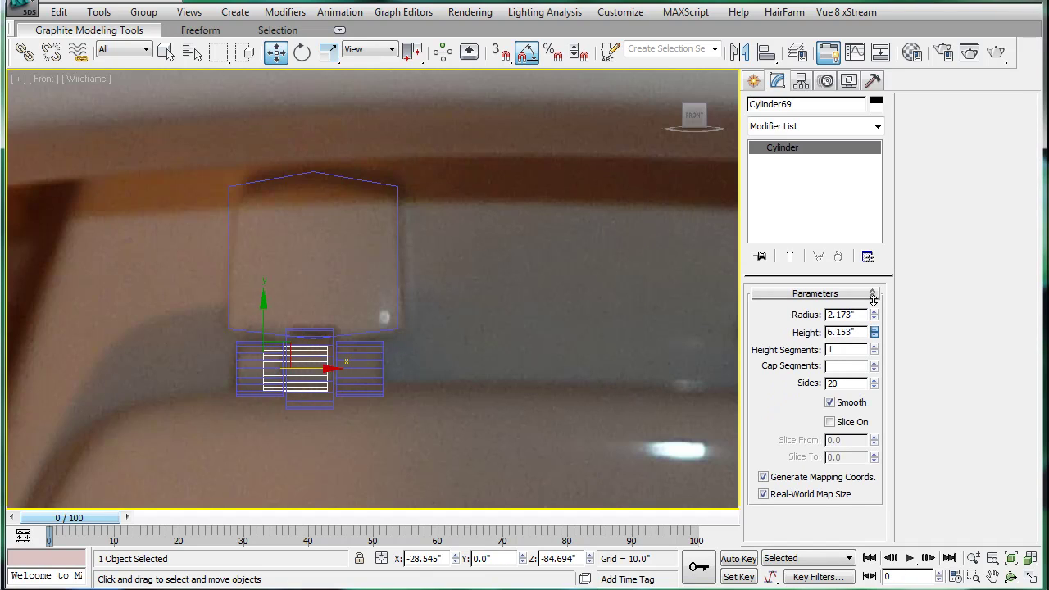
Step: Clear the selection and display the hinge parts shaded in the Perspective view
click(462, 249)
key(p)
scroll(428, 251, down, 3)
key(F3)
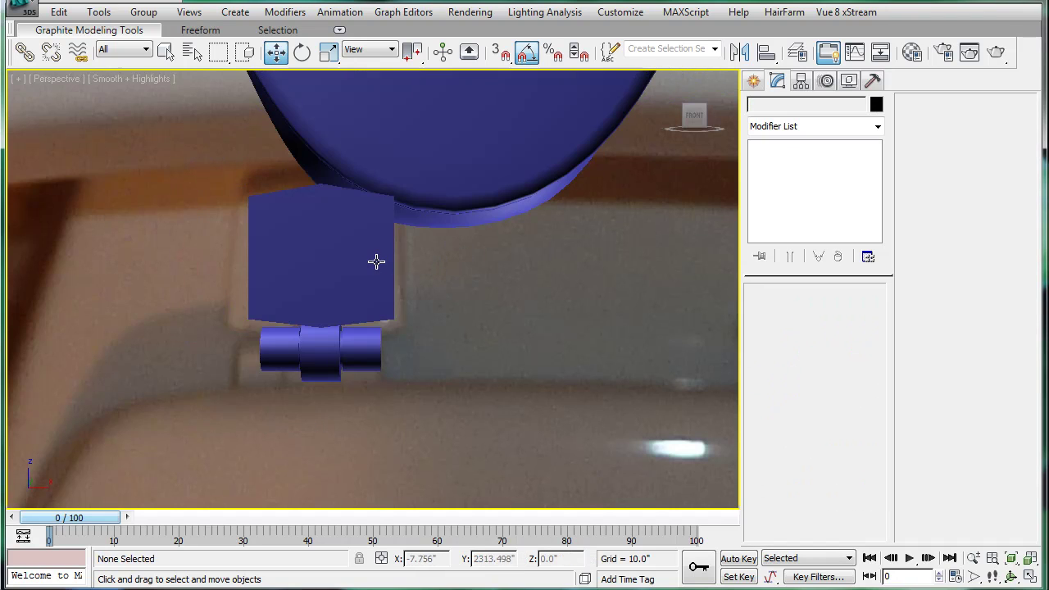
mouse_move(375, 259)
alt+middle_down()
mouse_move(491, 213)
mouse_move(304, 205)
mouse_move(300, 238)
mouse_move(585, 232)
alt+middle_up()
Step: Chamfer all perimeter edges of the hinge plate's front and back faces by 0.38" with one segment
click(302, 238)
click(794, 311)
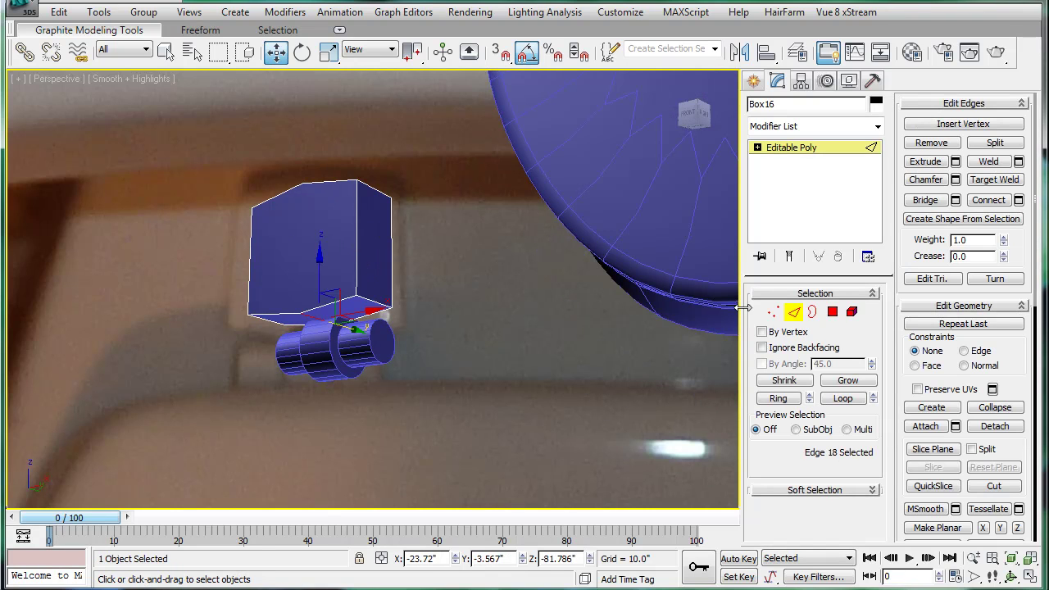
click(836, 315)
click(290, 267)
alt+middle_drag(290, 266, 451, 282)
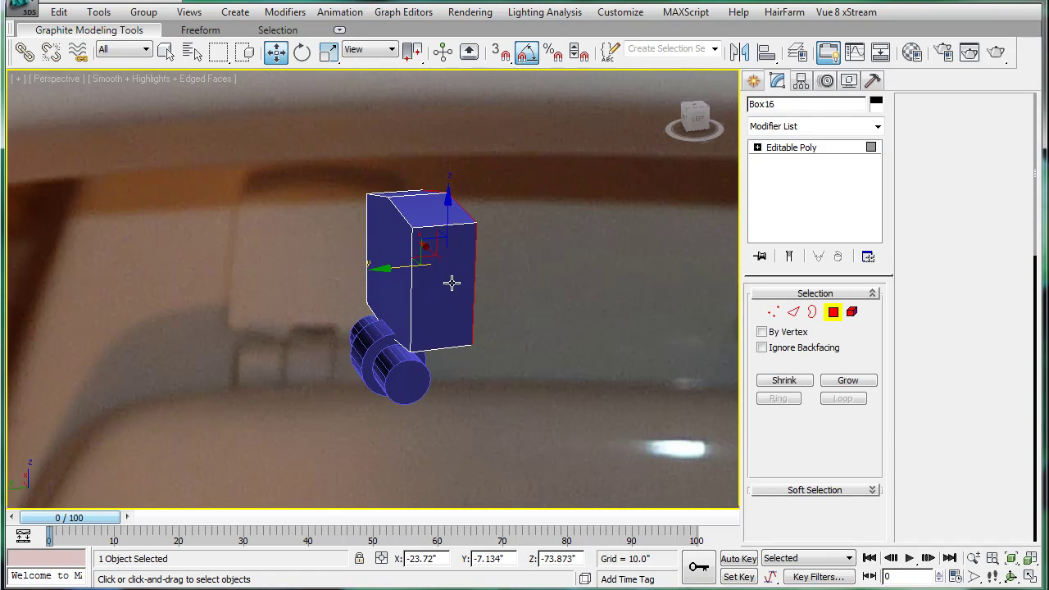
ctrl+click(388, 258)
ctrl+click(793, 312)
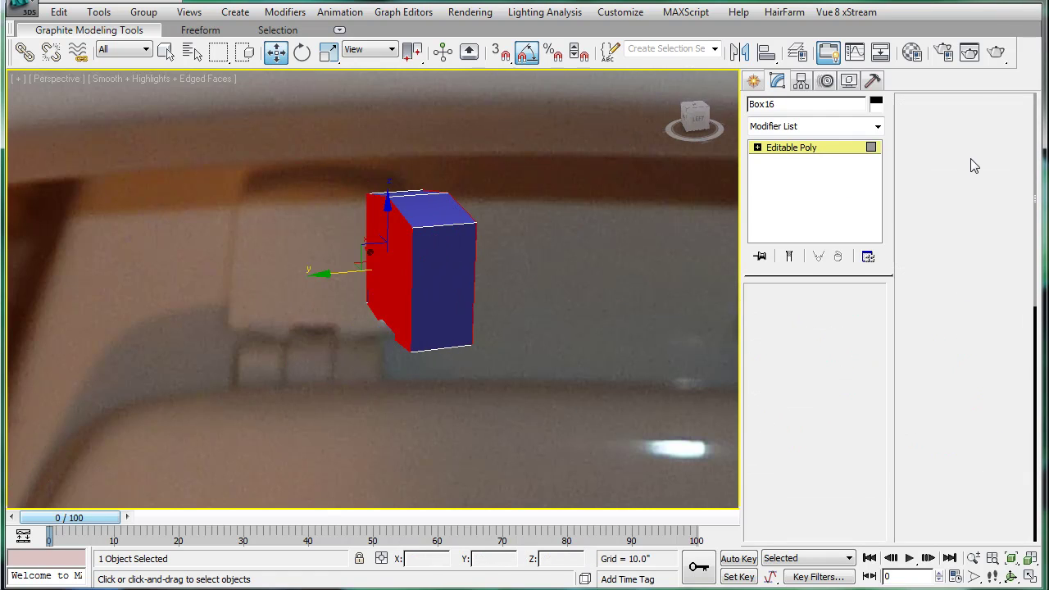
click(955, 179)
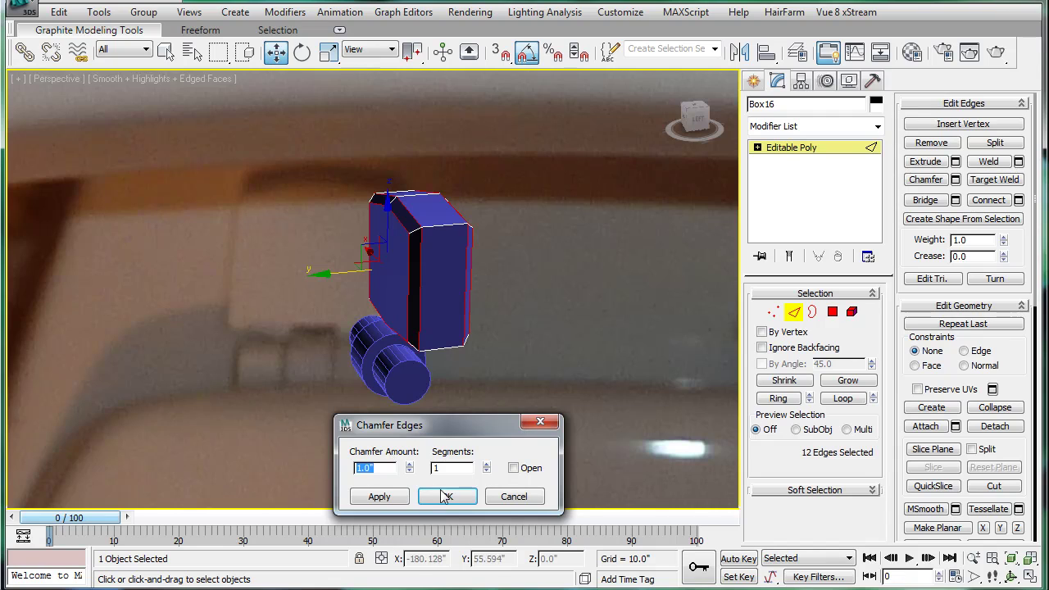
drag(413, 467, 412, 481)
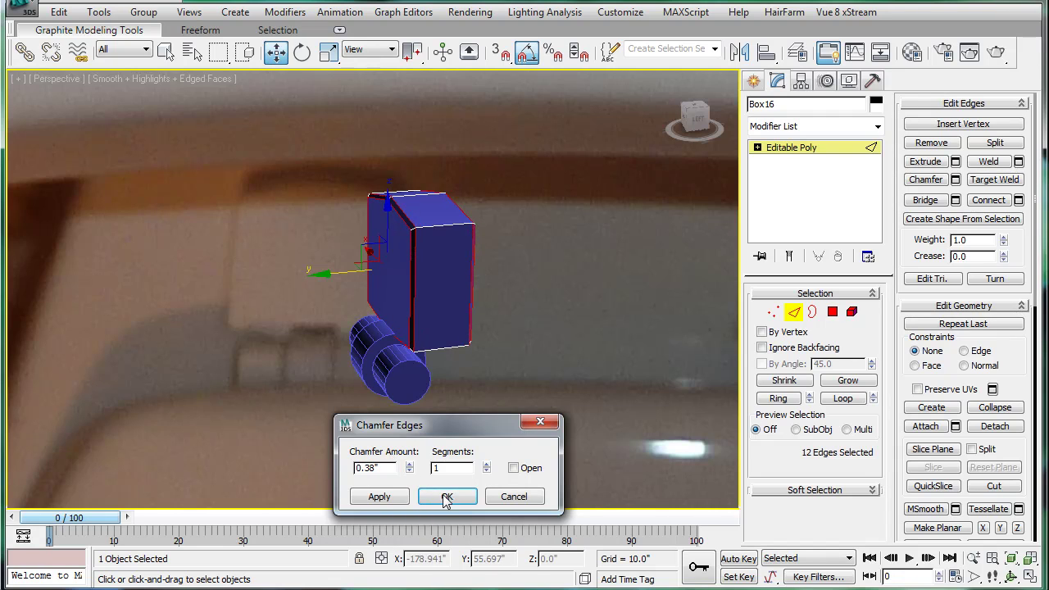
click(446, 495)
Step: Add a MeshSmooth modifier to the whole hinge plate
click(817, 148)
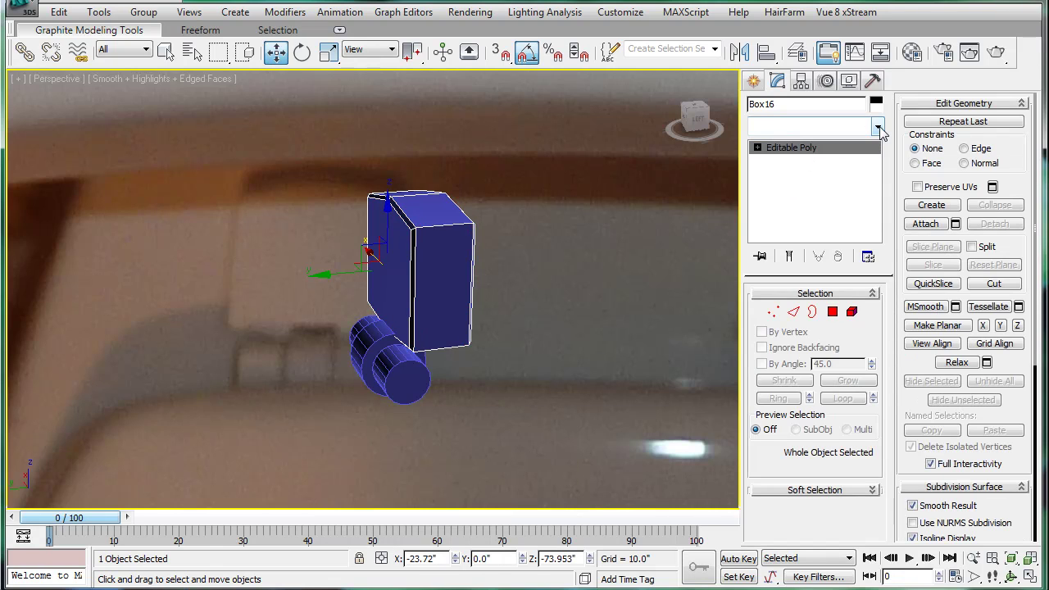
click(878, 126)
drag(878, 176, 881, 391)
click(788, 222)
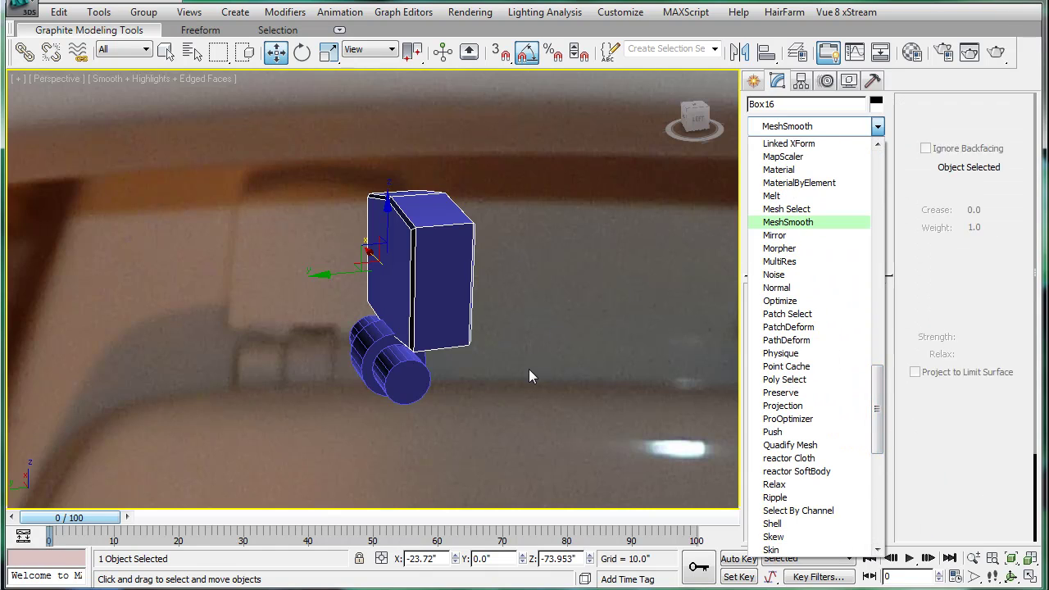
alt+middle_drag(487, 292, 591, 262)
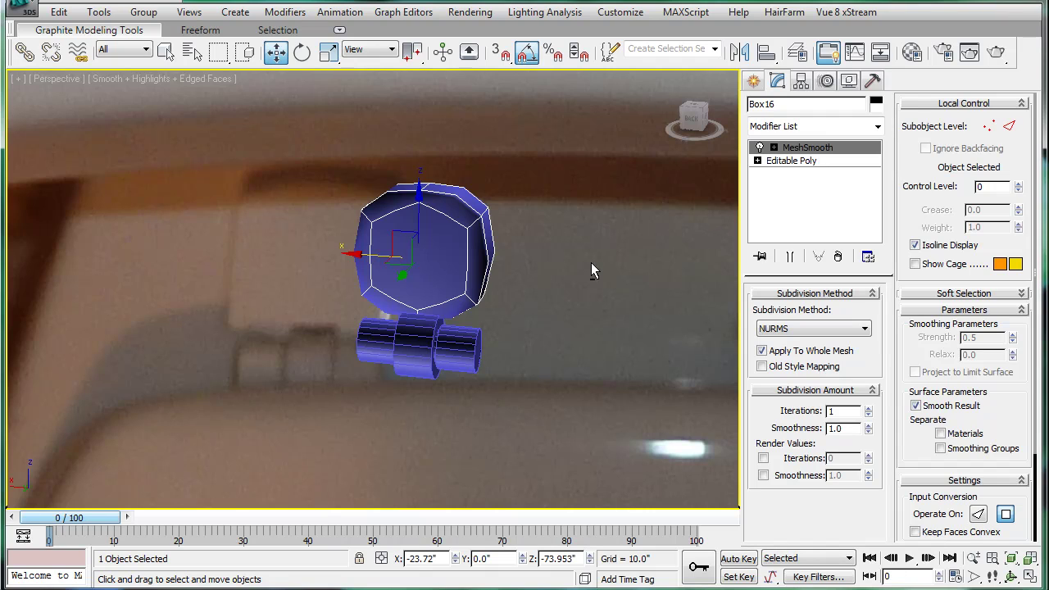
Step: In the plate's Editable Poly level, chamfer the four corner edges running through its thickness by 0.38" with one segment
click(792, 161)
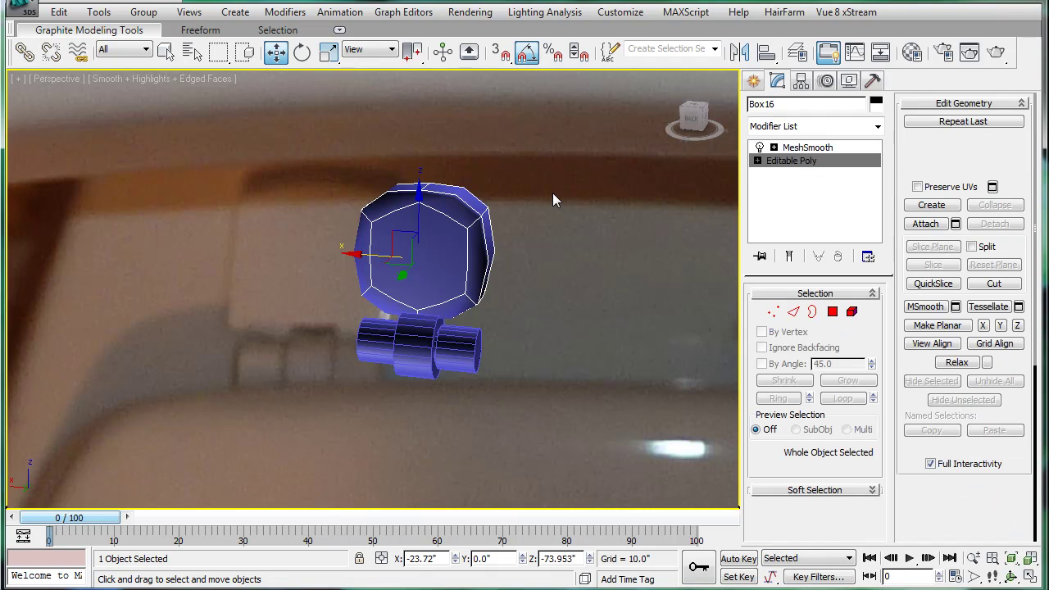
click(794, 312)
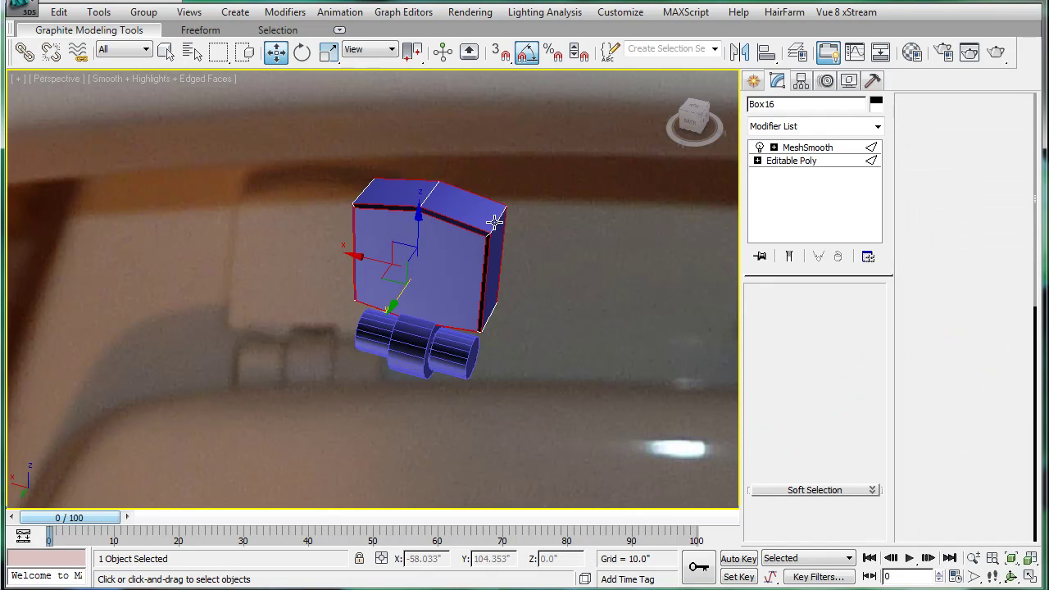
click(360, 191)
alt+middle_drag(361, 191, 405, 88)
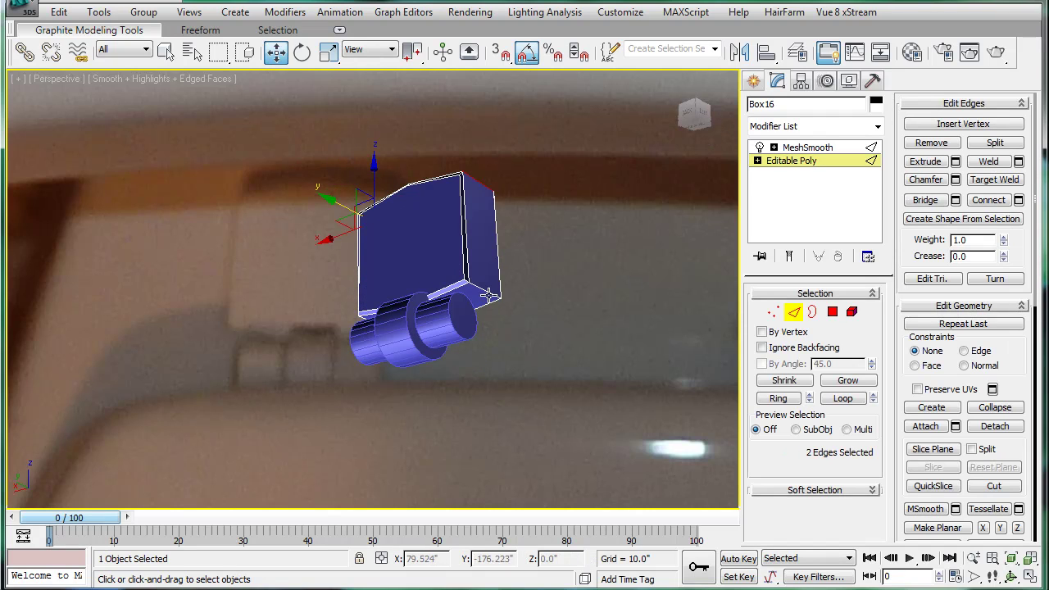
alt+middle_drag(481, 287, 369, 319)
ctrl+click(369, 320)
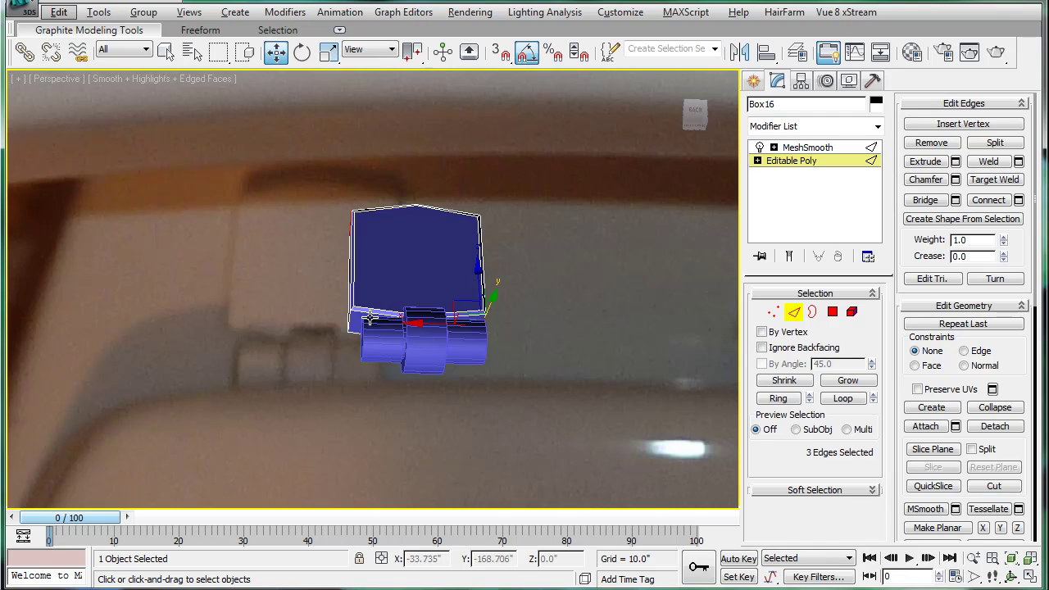
ctrl+click(348, 323)
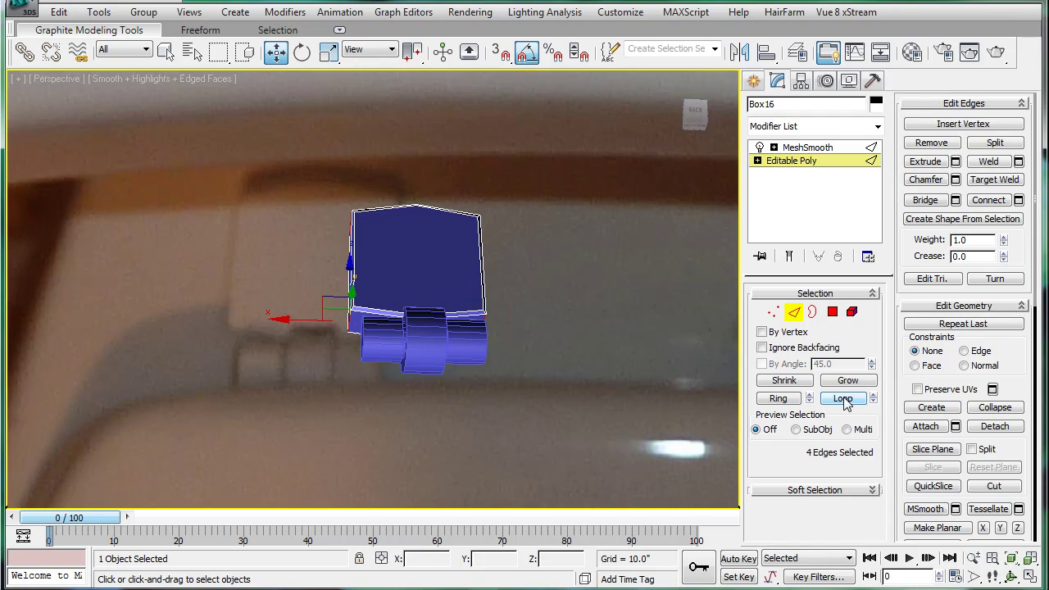
click(955, 179)
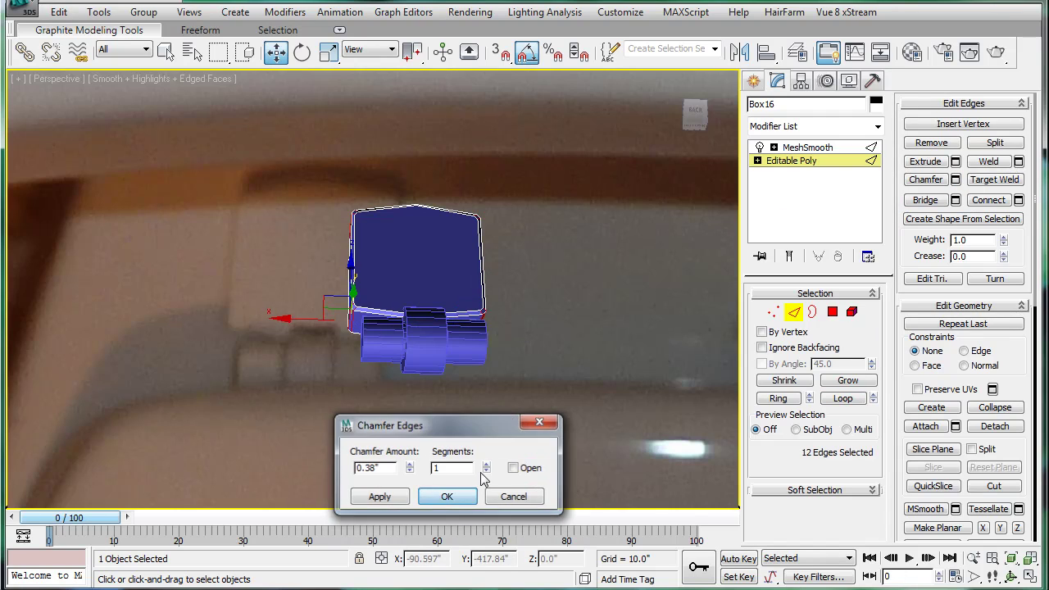
click(445, 496)
Step: Return to the plate's MeshSmooth modifier, hide the edged faces and set the subdivision iterations to 2
click(799, 149)
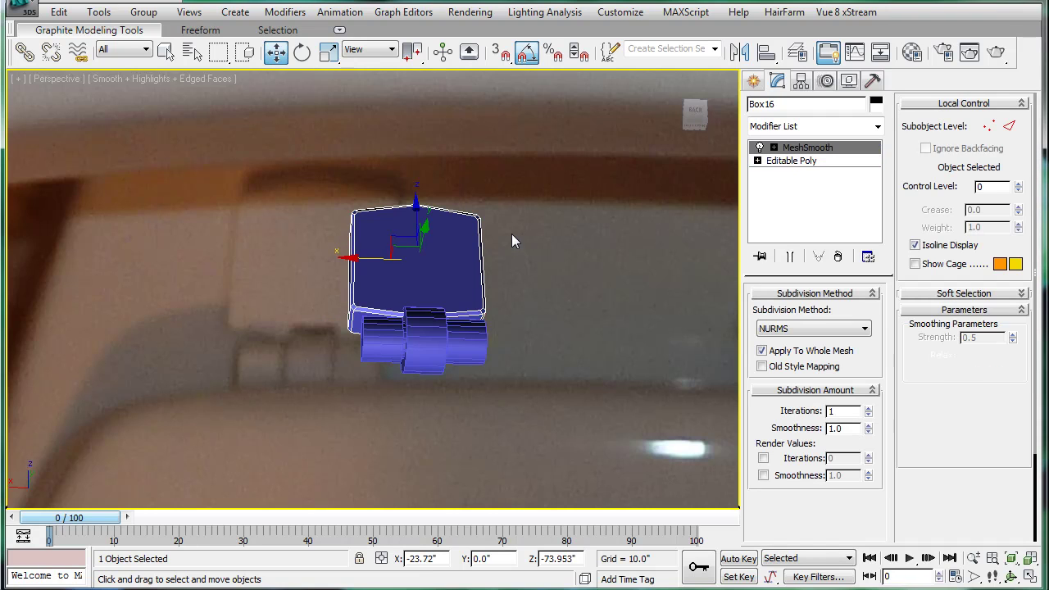
alt+middle_drag(512, 233, 529, 267)
key(F4)
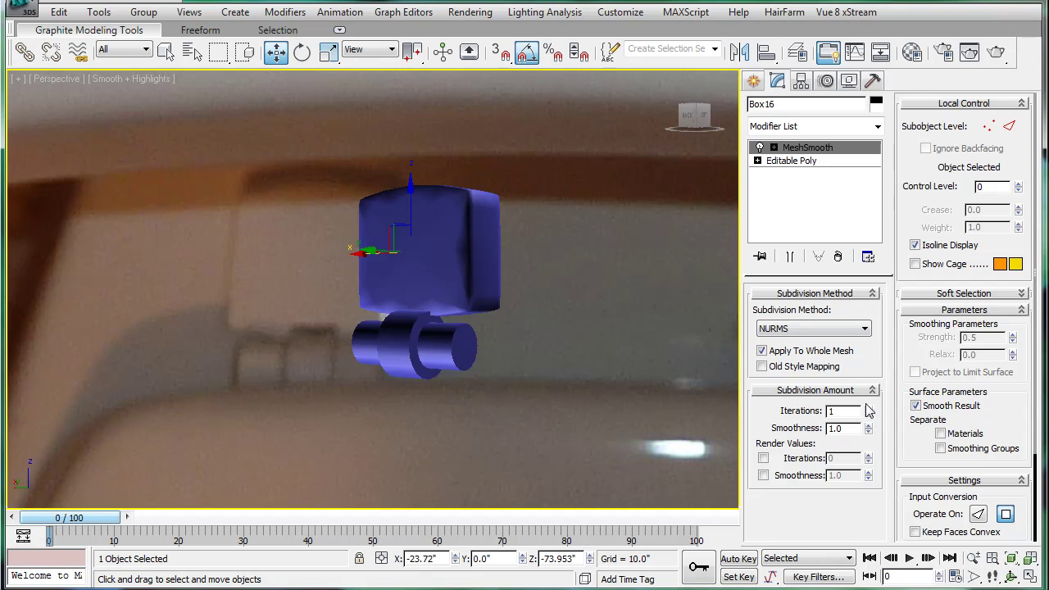
click(868, 407)
alt+middle_drag(719, 356, 497, 300)
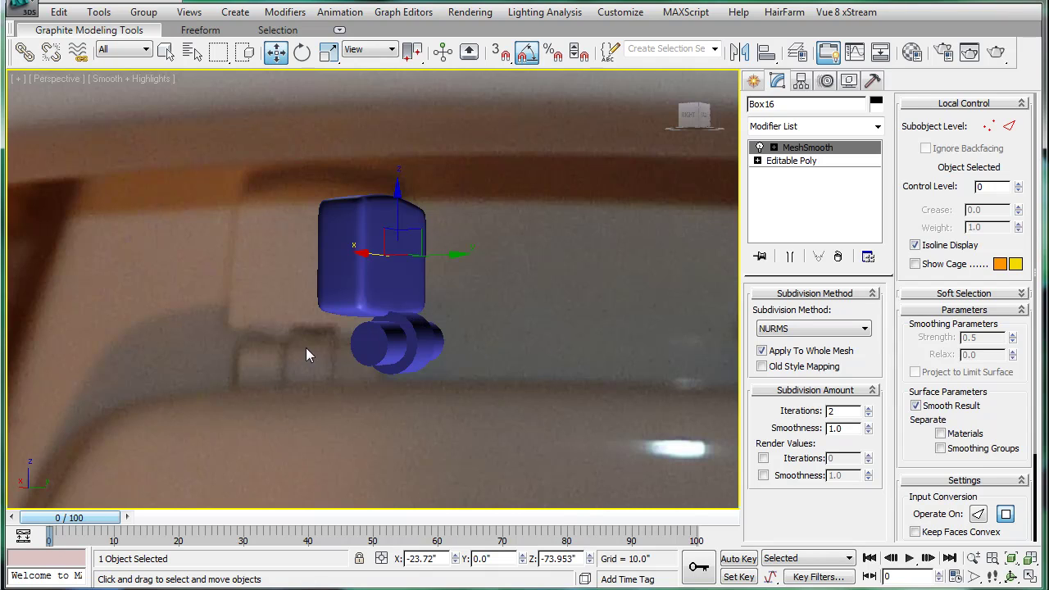
Step: Select the four knuckle cylinders together and move them up about 0.32" towards the hinge plate
drag(540, 411, 427, 307)
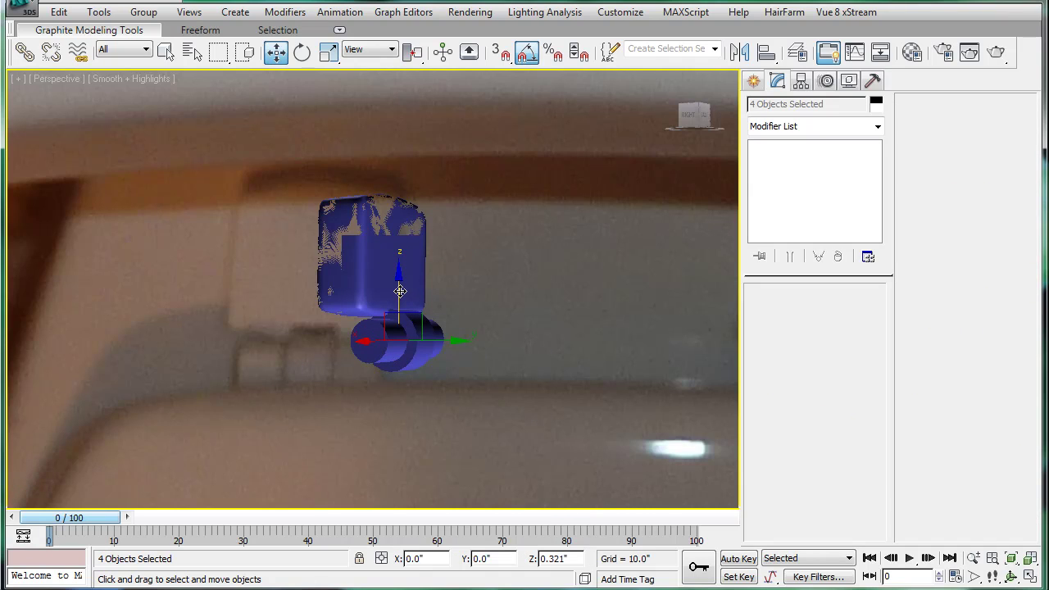
alt+middle_drag(416, 286, 391, 285)
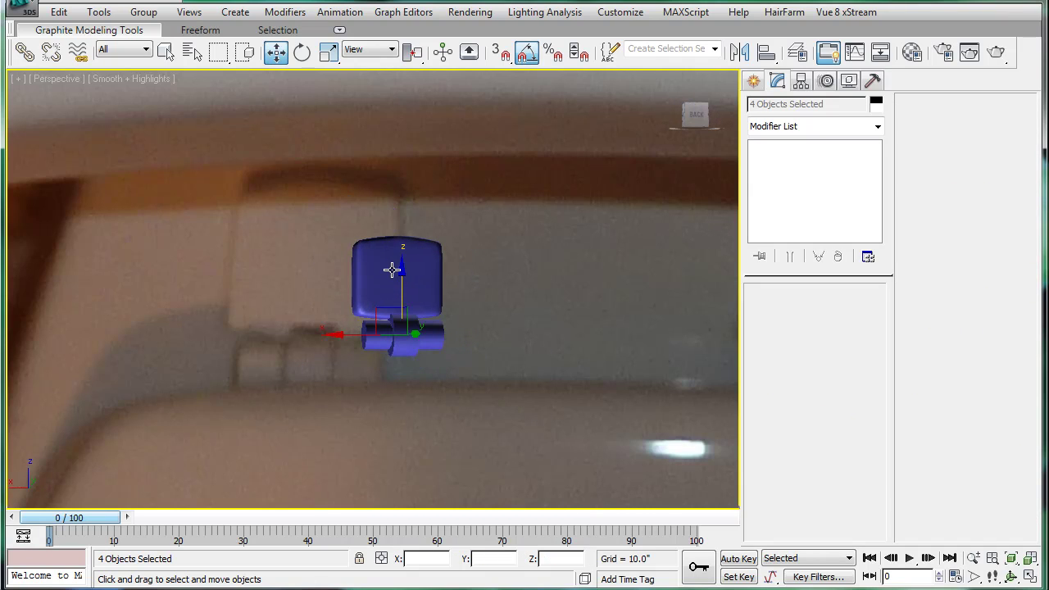